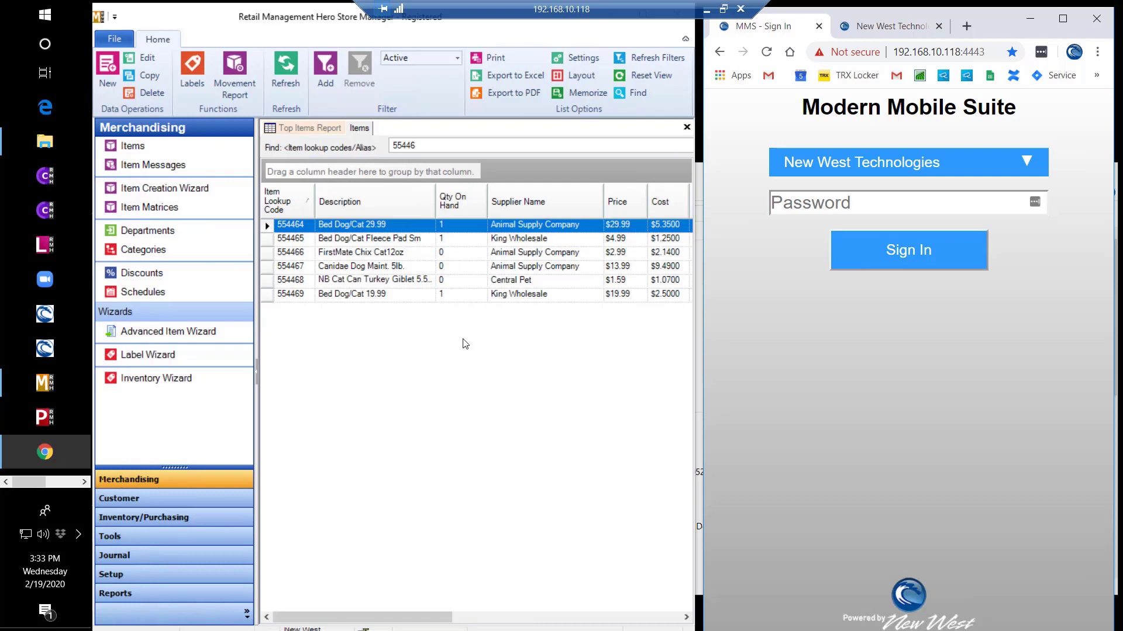
- Sign in as New West Technologies with the account password
click(906, 166)
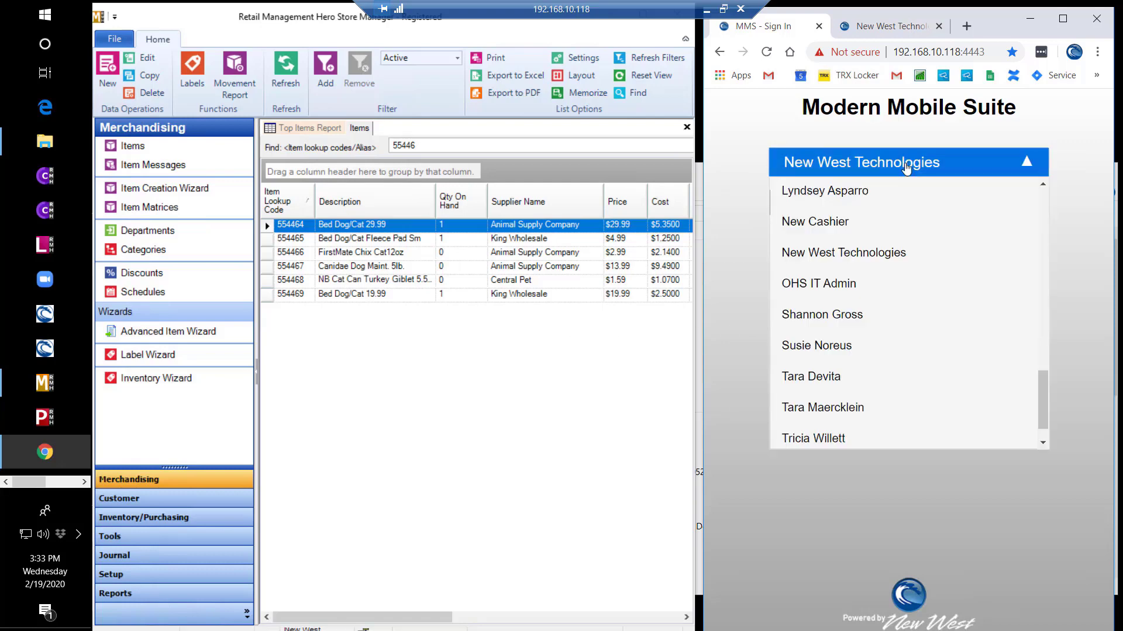
click(893, 251)
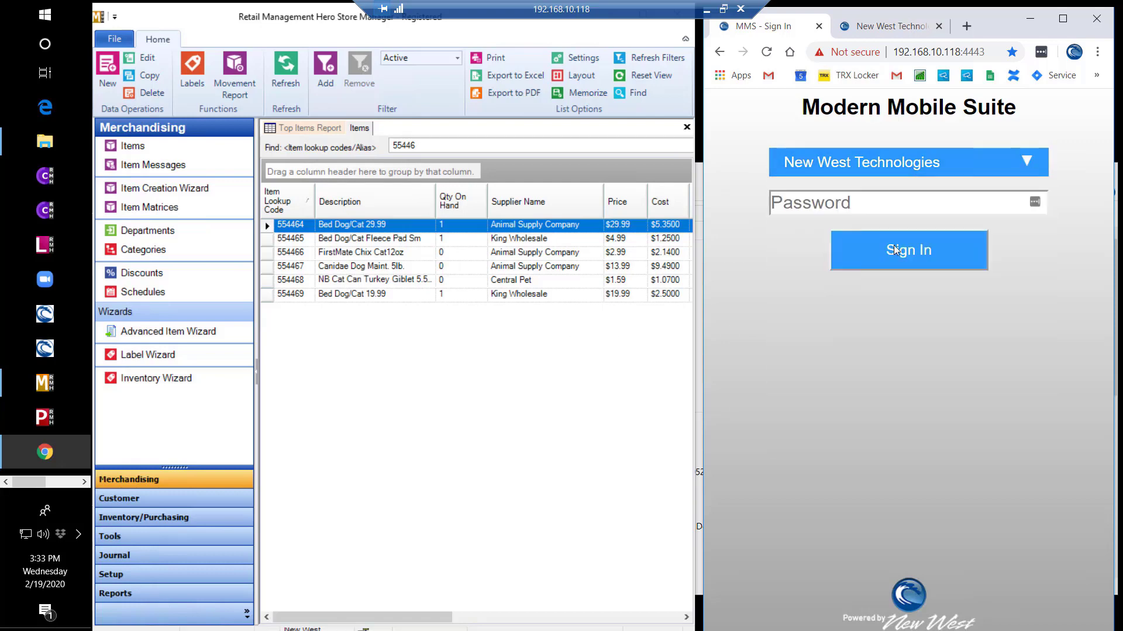
click(897, 205)
text(••••••••)
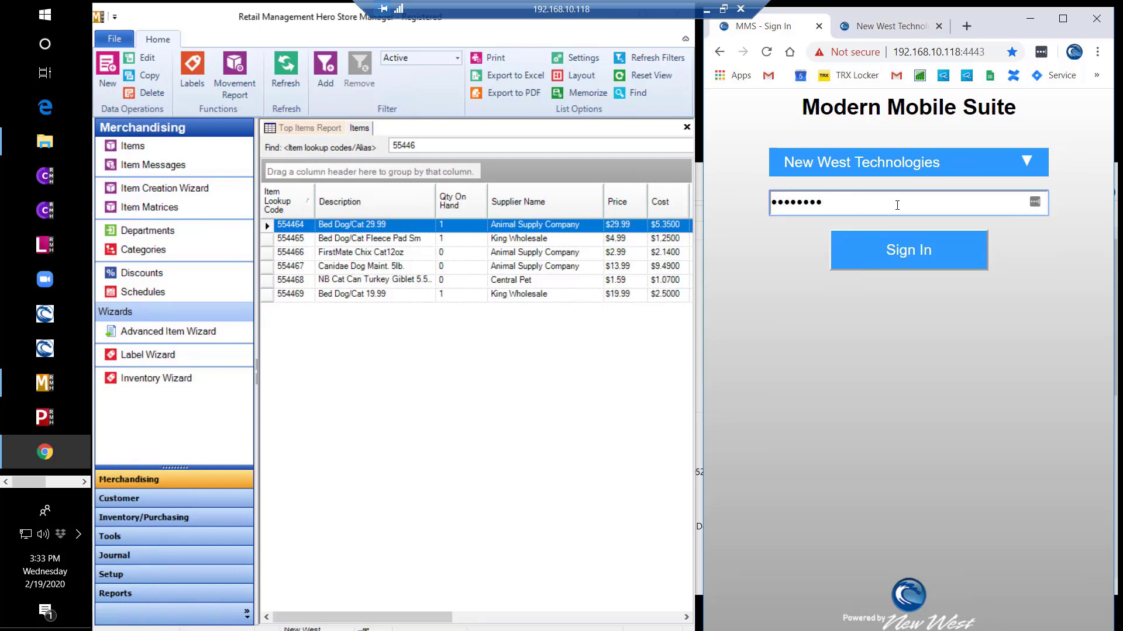
key(Return)
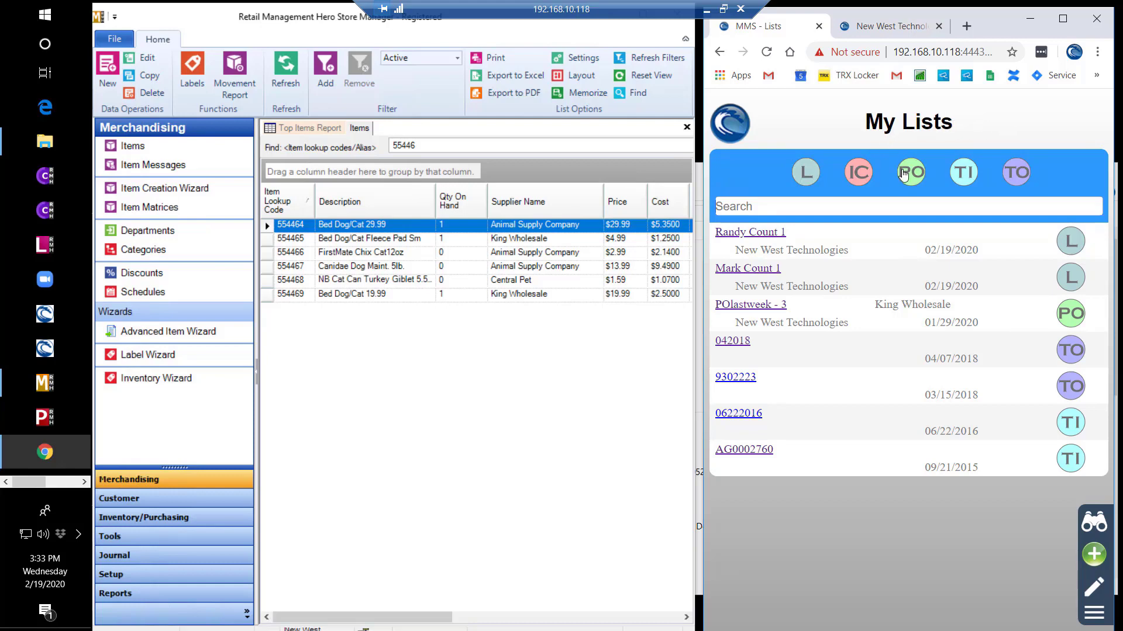
- Toggle the PO and TI list filters, leaving both off so all seven lists show
click(910, 177)
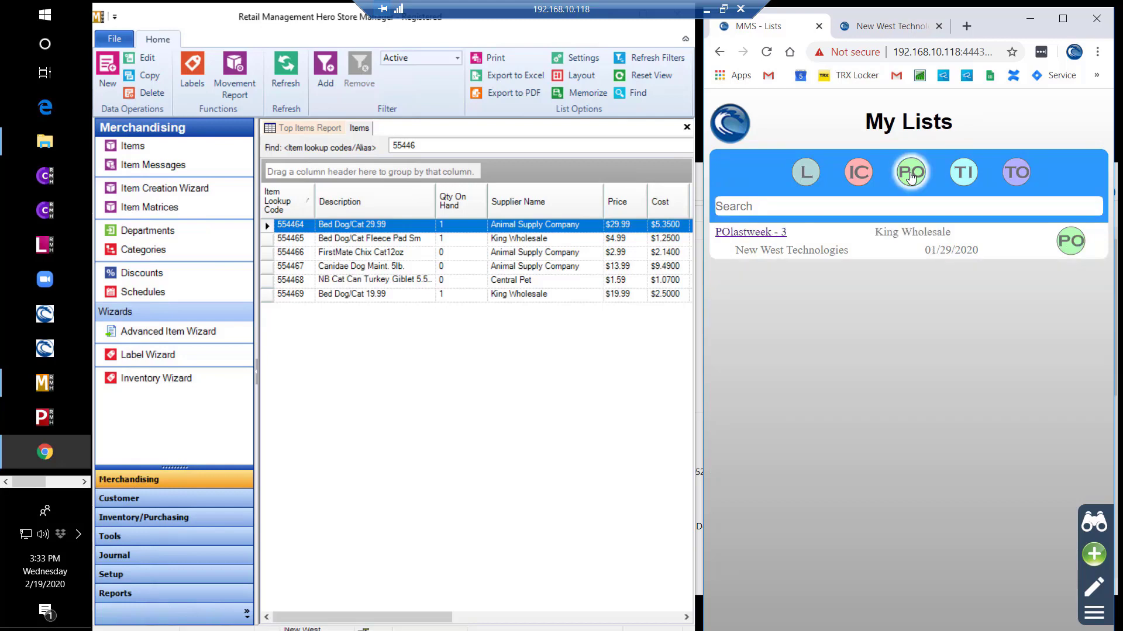
click(910, 177)
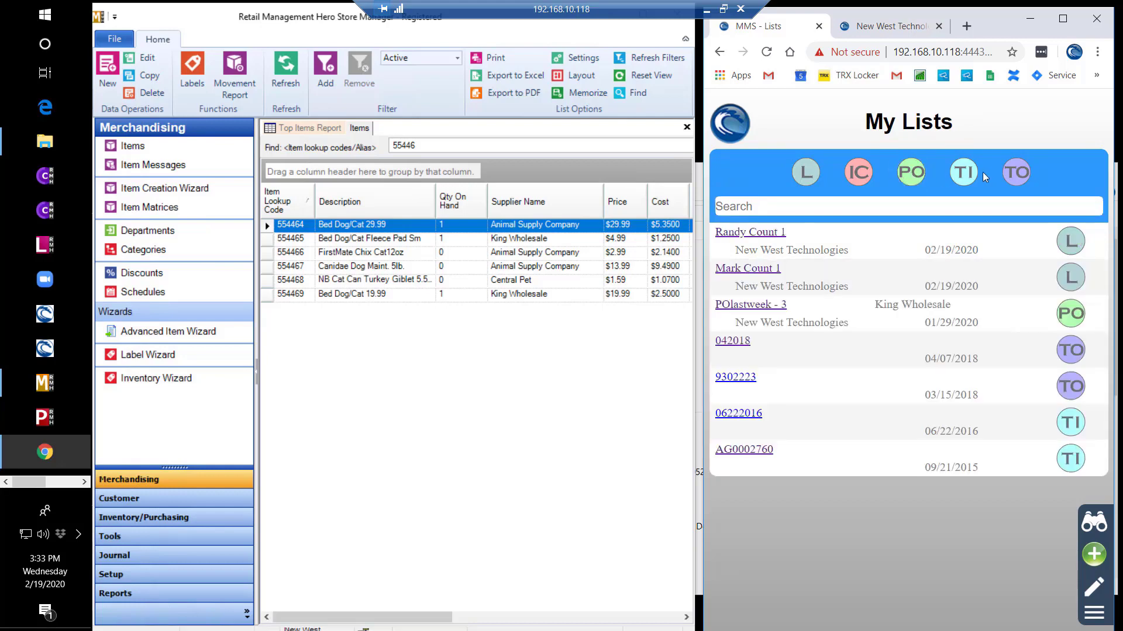
click(964, 175)
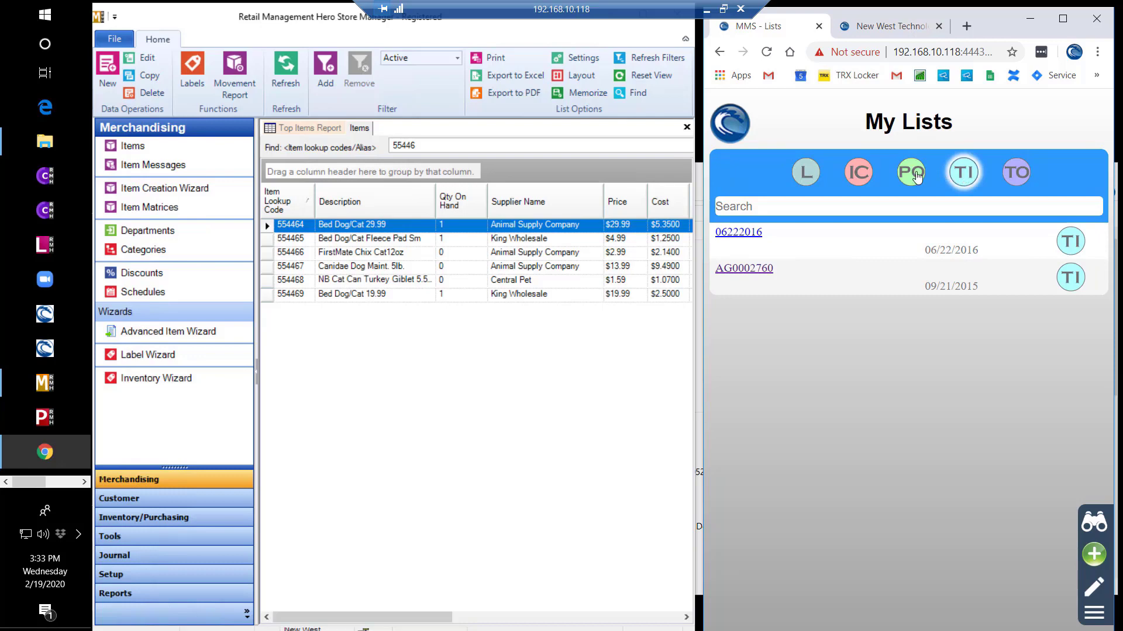
click(917, 177)
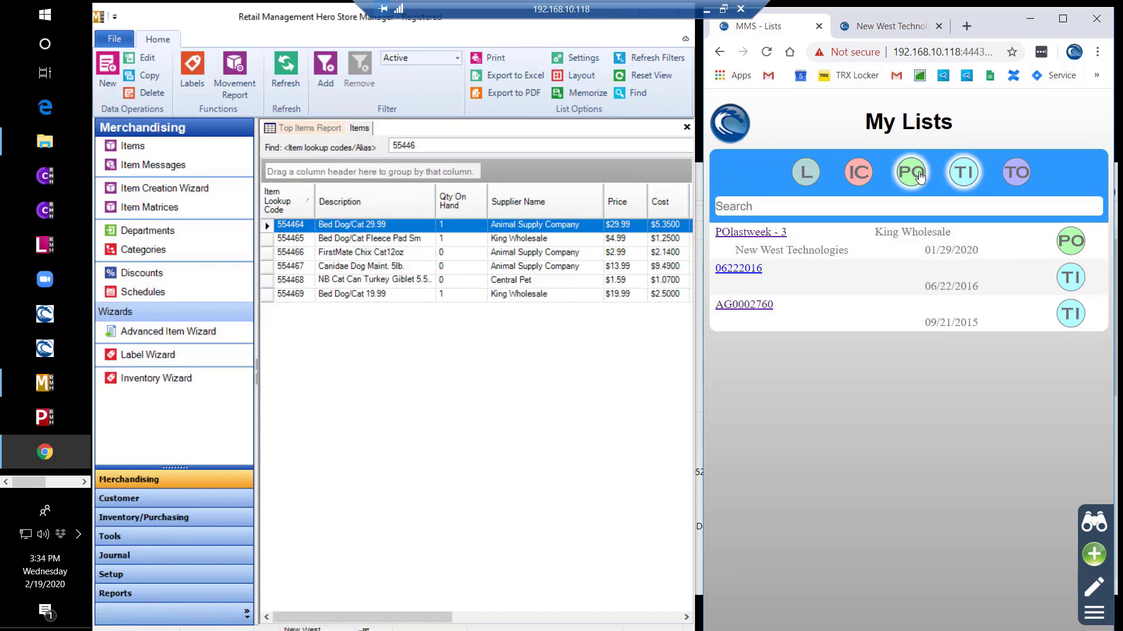
click(913, 176)
click(964, 177)
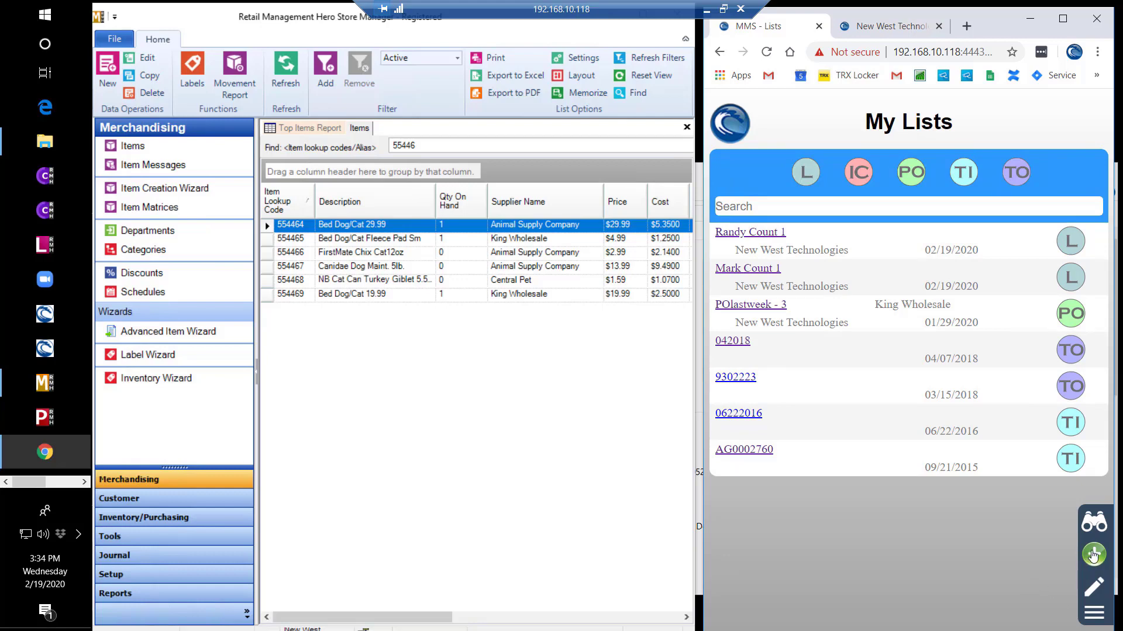
- Create count list 'Angie Count 1' and add 5 of item 554466
click(1094, 554)
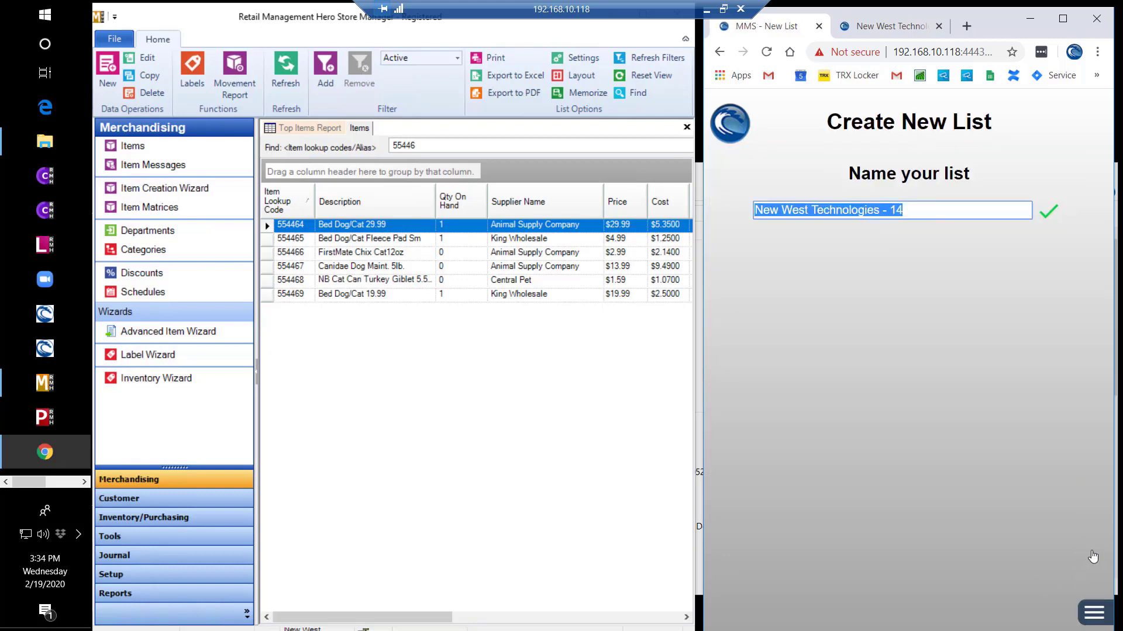
text(An)
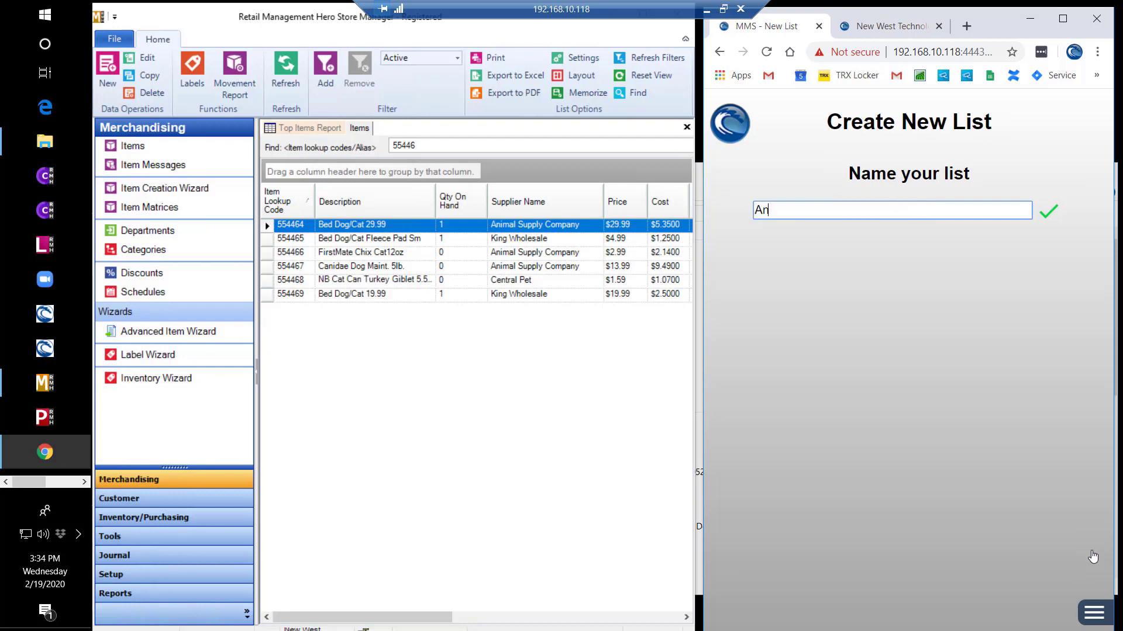
text(gie Count 1)
key(Return)
text(554466)
key(Return)
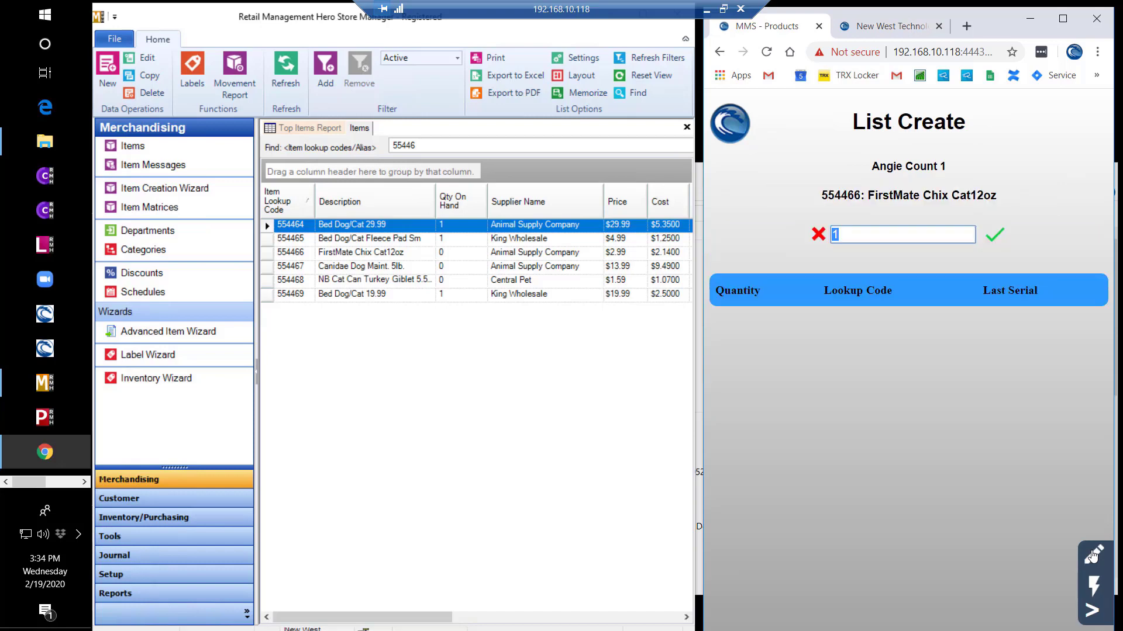
text(5)
key(Return)
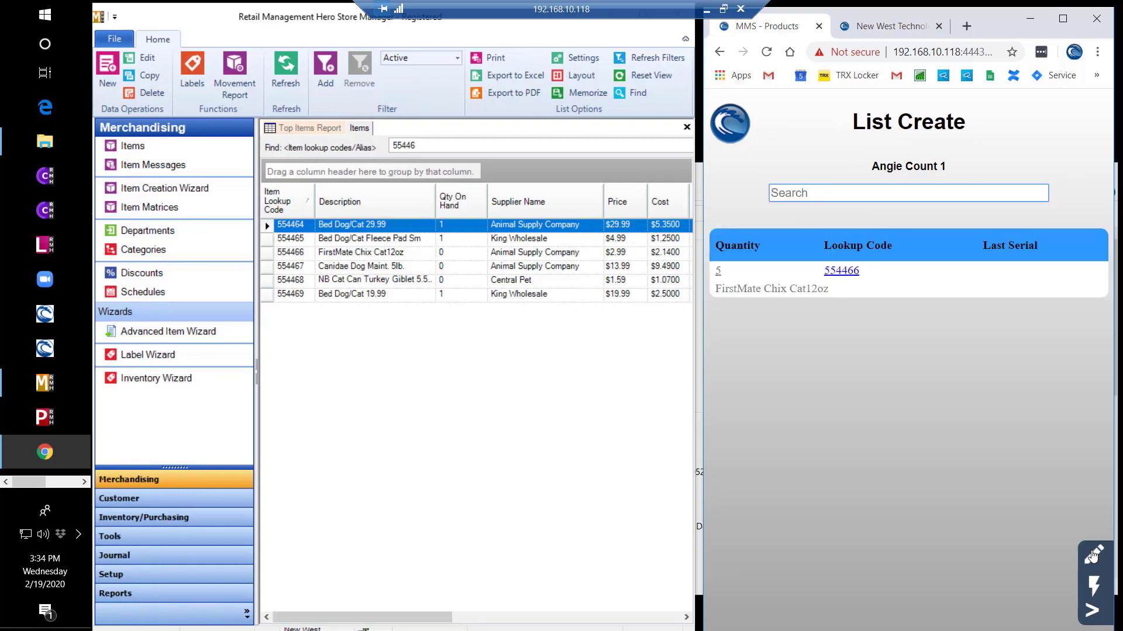
- Add 4 of item 554467 and add item 554464 to the list
text(554467)
key(Return)
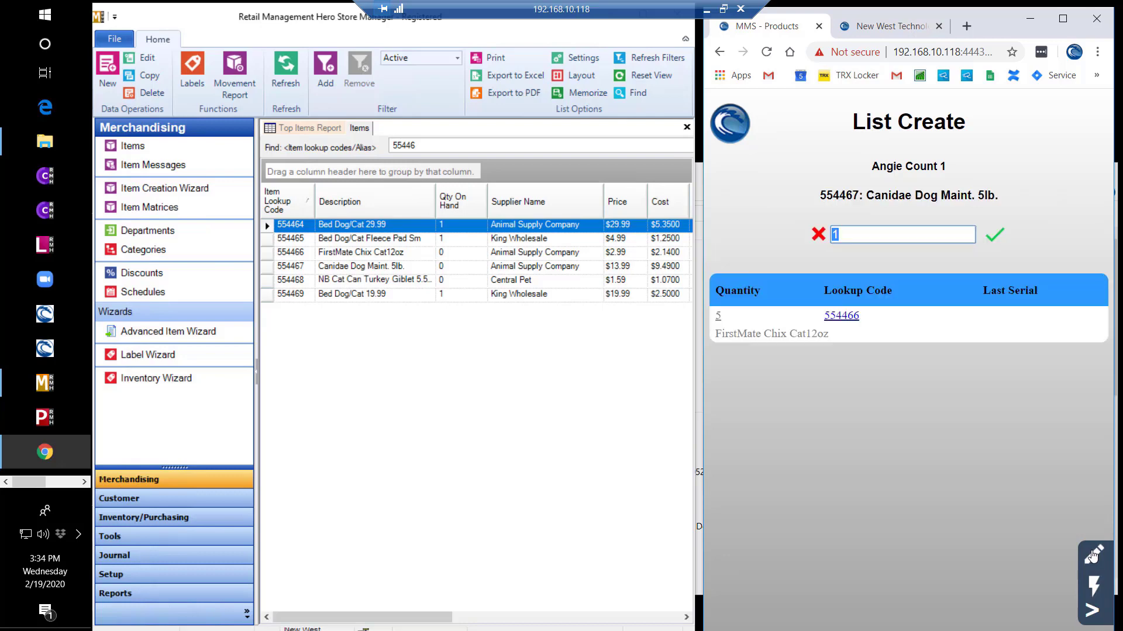
text(4)
key(Return)
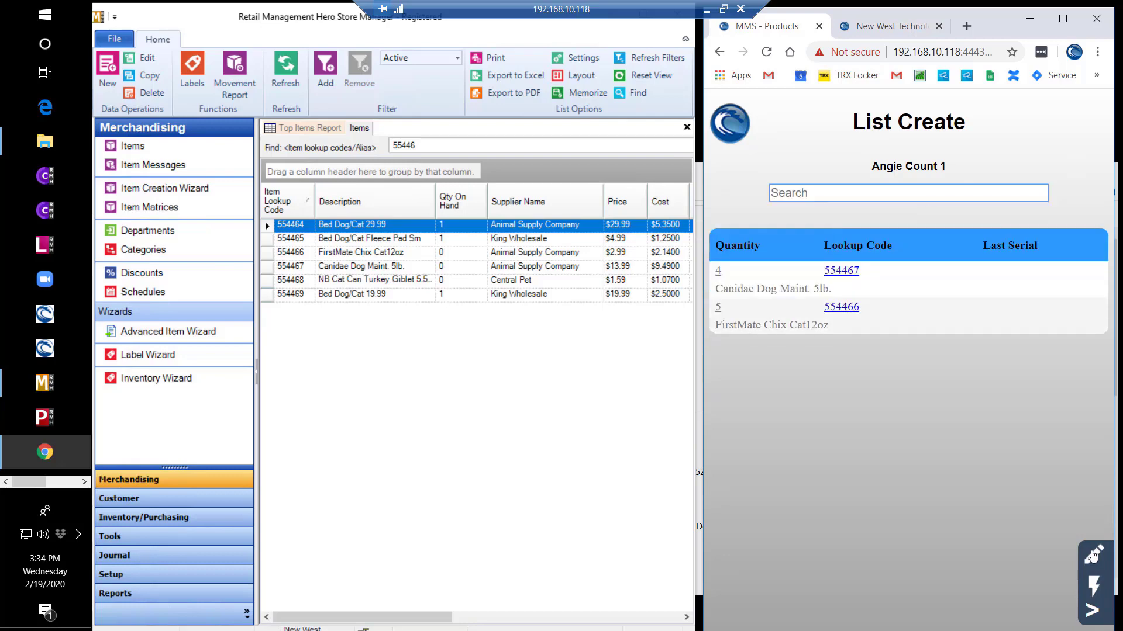
text(554464)
key(Return)
key(Return)
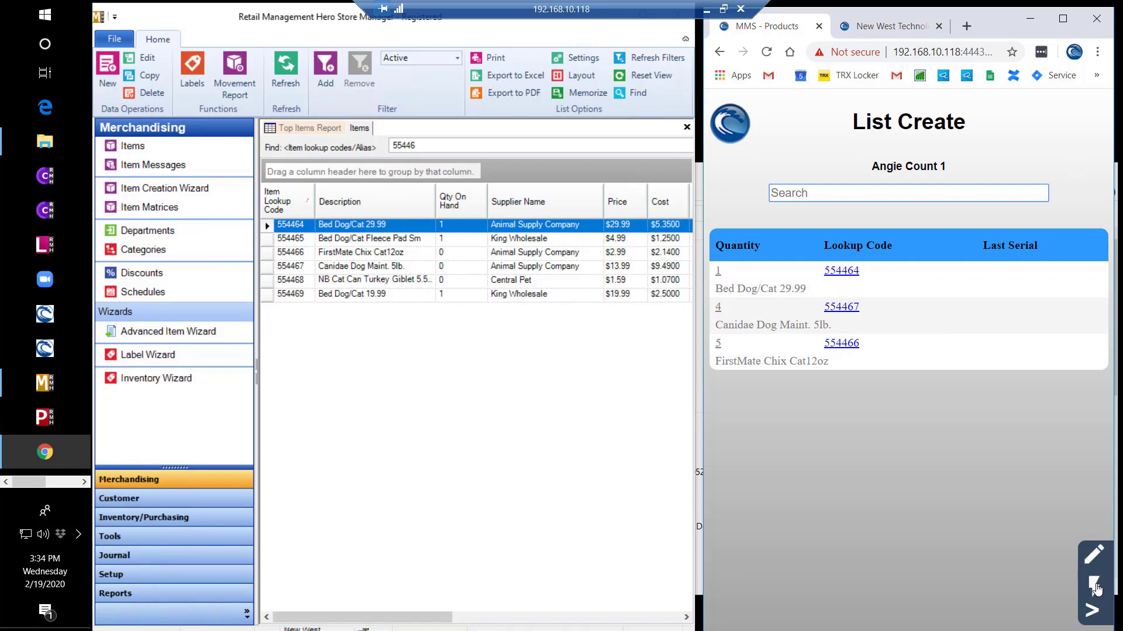
- With Quick Scan on, scan 554464 twice more to raise its quantity to 3
click(1094, 585)
text(554464)
key(Return)
text(554464)
key(Return)
click(1092, 612)
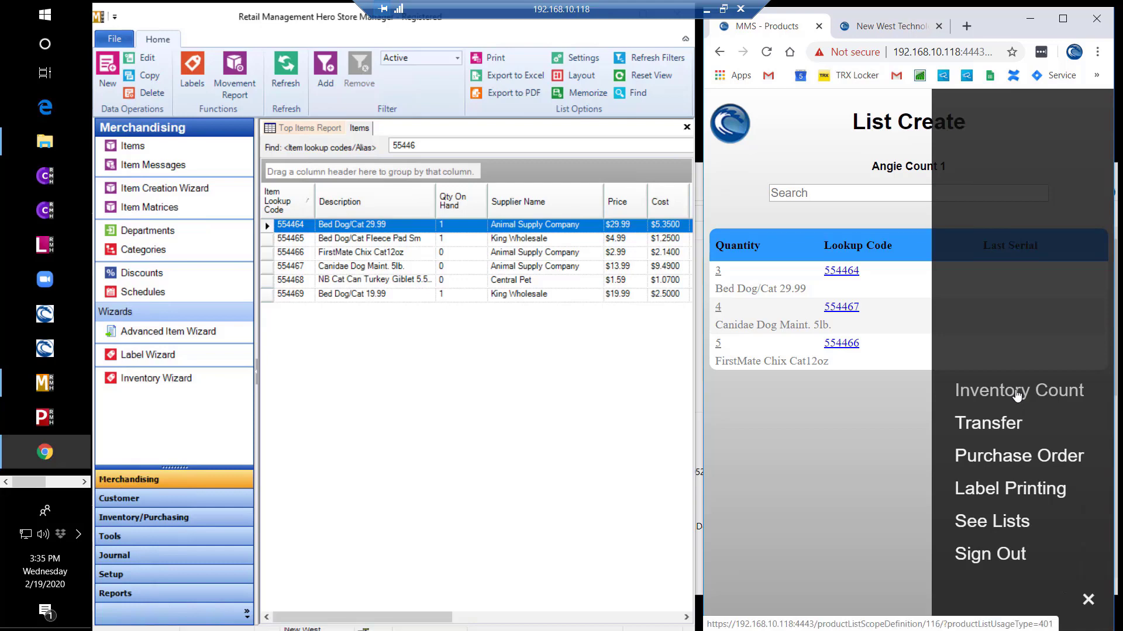
- Open Angie Count 1's inventory count summary, review its over-counted entries, and return
click(1018, 395)
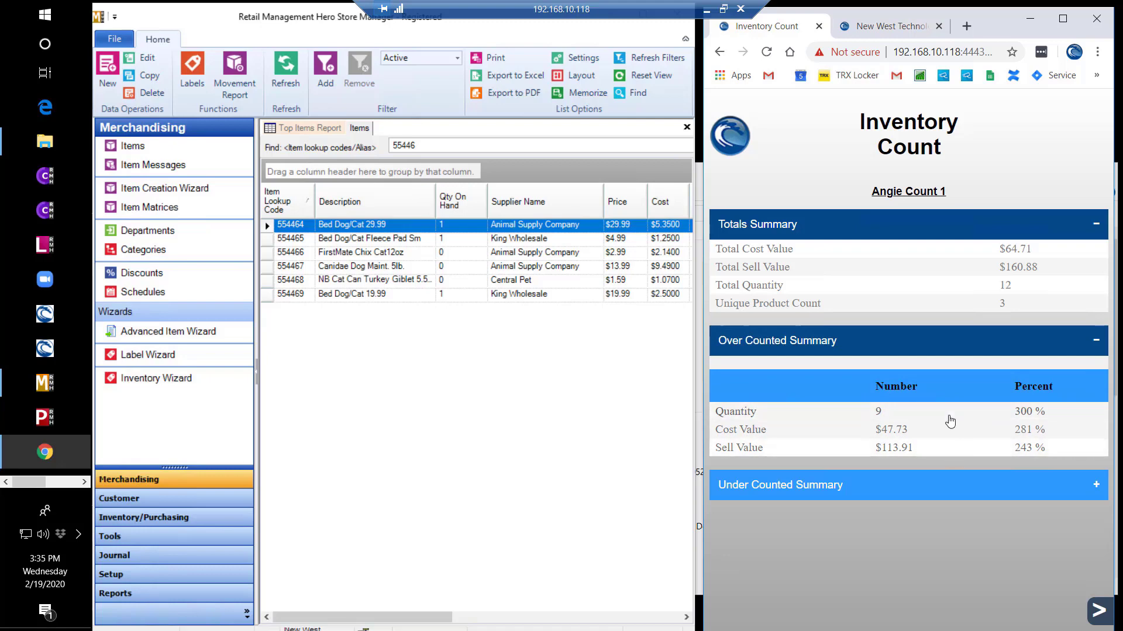
click(1098, 614)
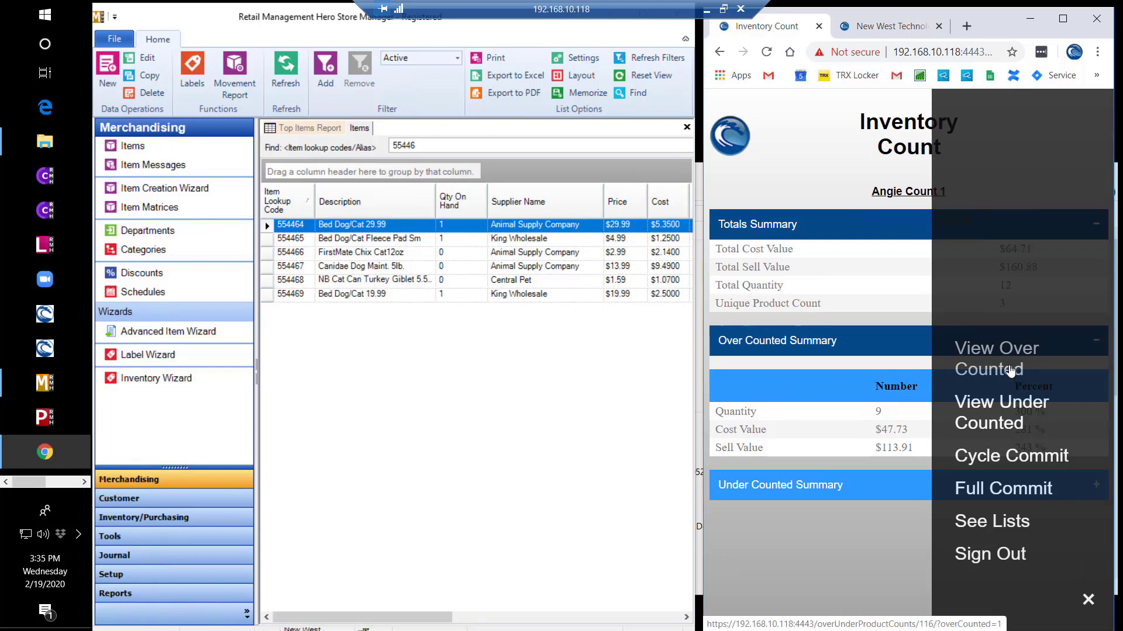
click(1009, 370)
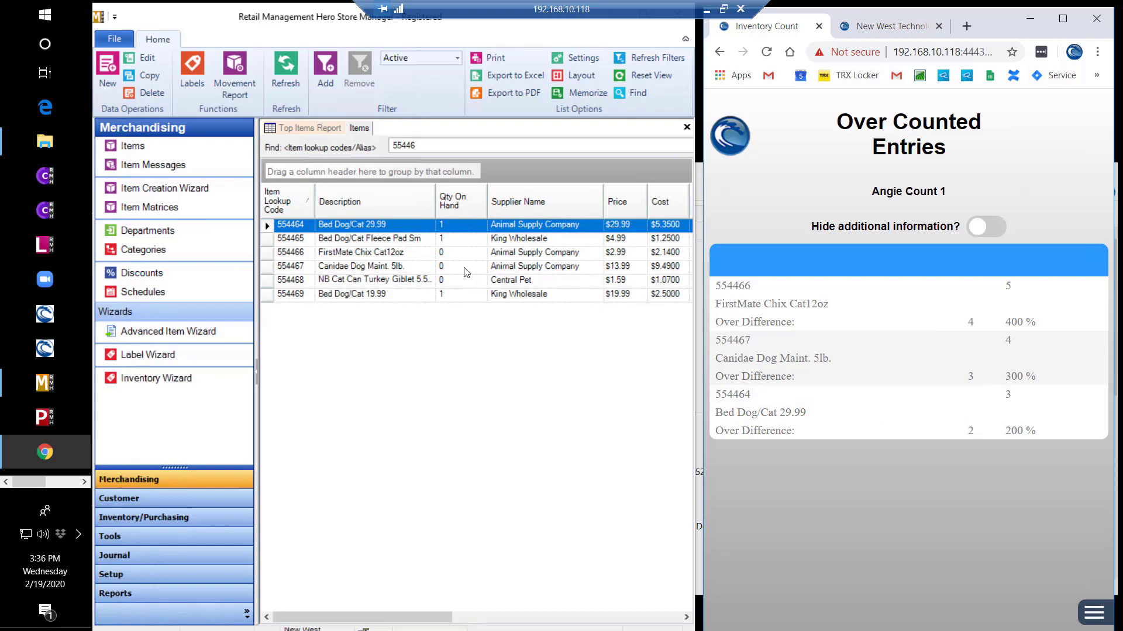
click(950, 423)
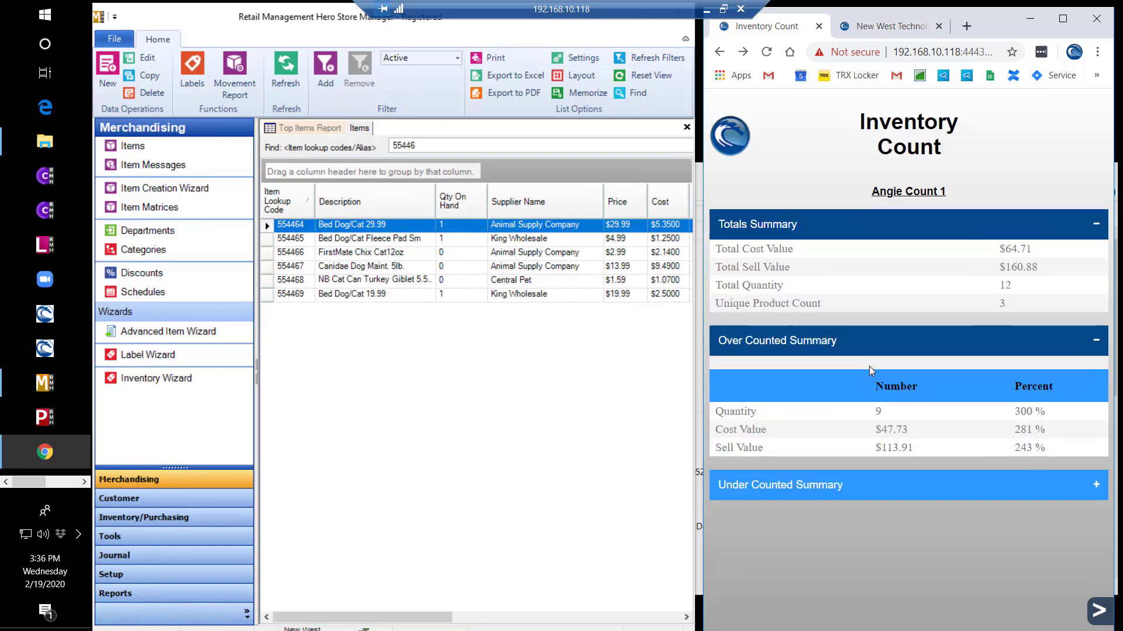
- Cycle-commit Angie Count 1 and refresh Store Manager to show on-hand 3, 4 and 5
click(1105, 614)
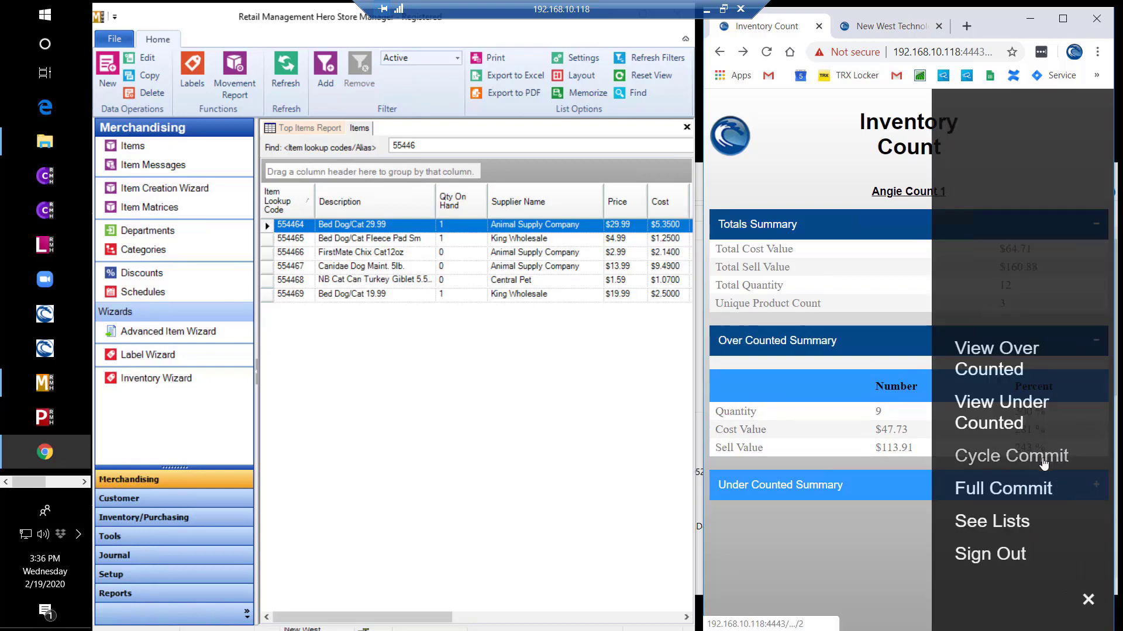
click(1044, 462)
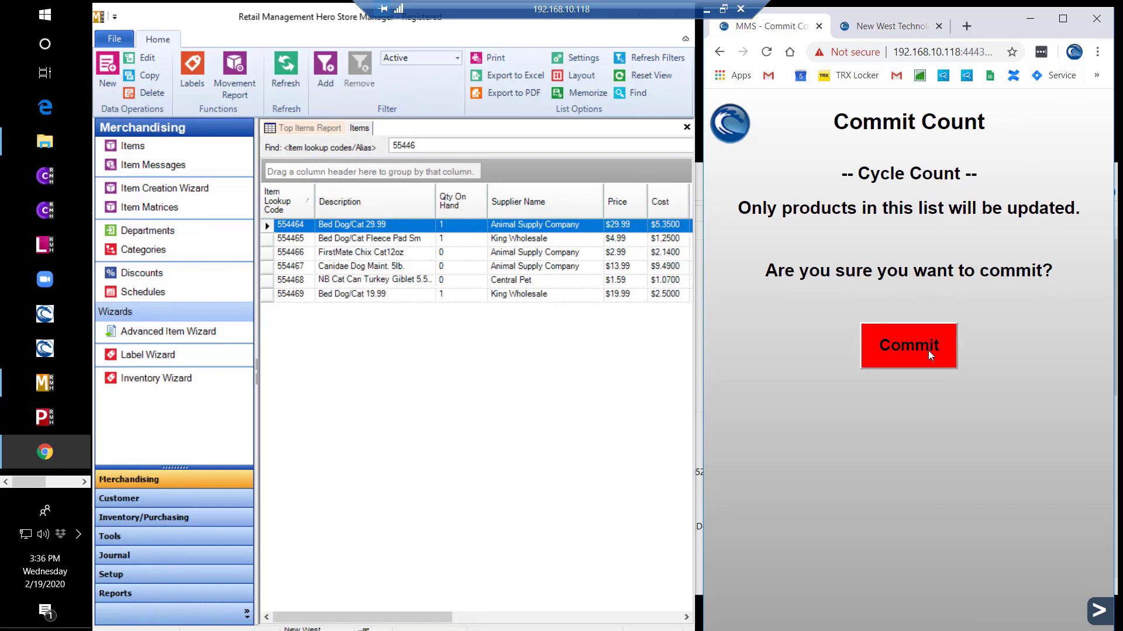
click(928, 349)
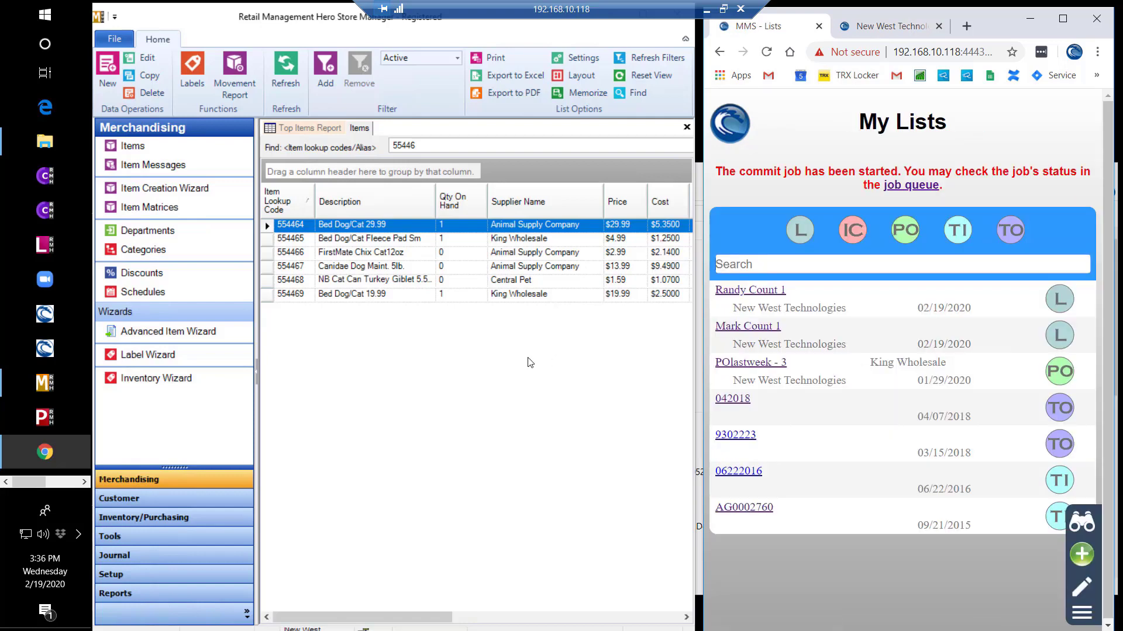
click(284, 76)
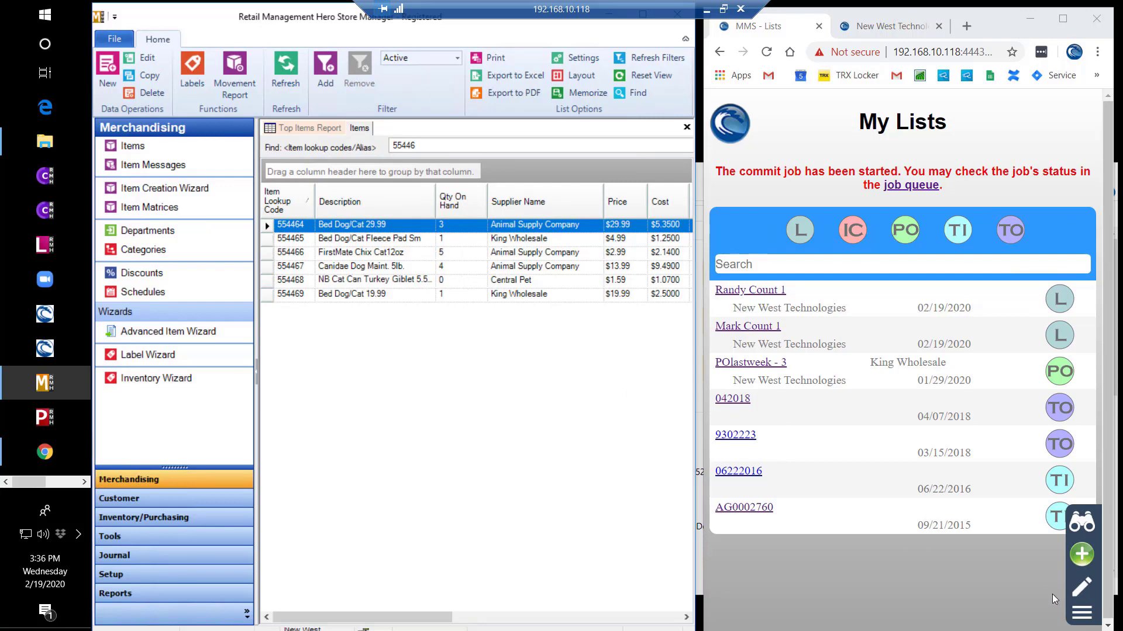
- Merge Angie Count 1 with Randy Count 1 into a new list named 'Final Count 1'
click(1082, 615)
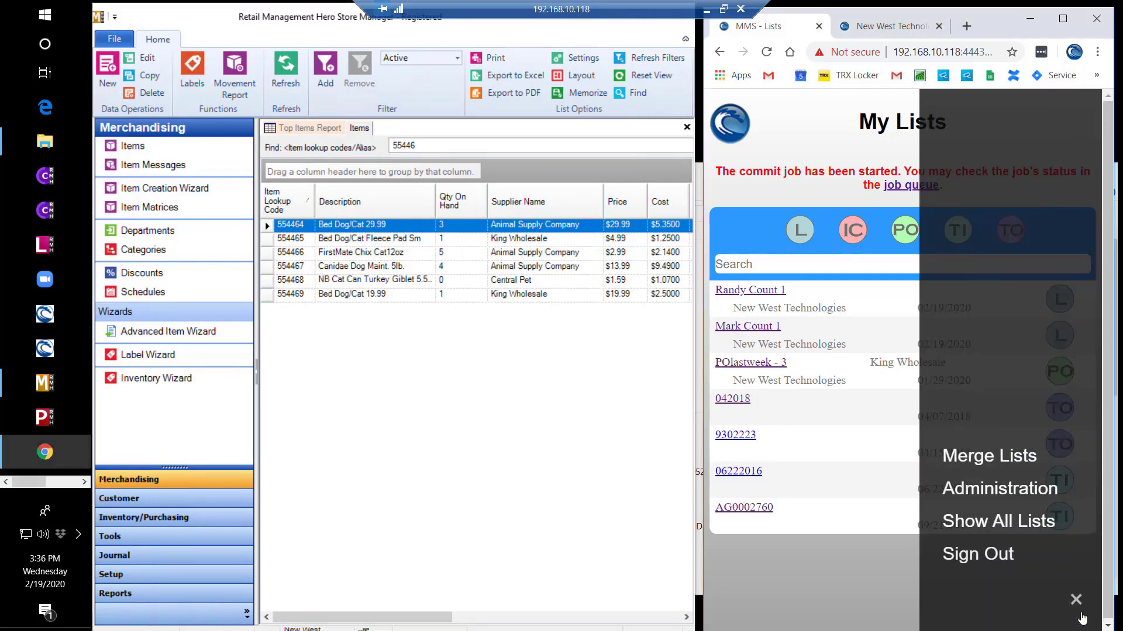
click(1013, 462)
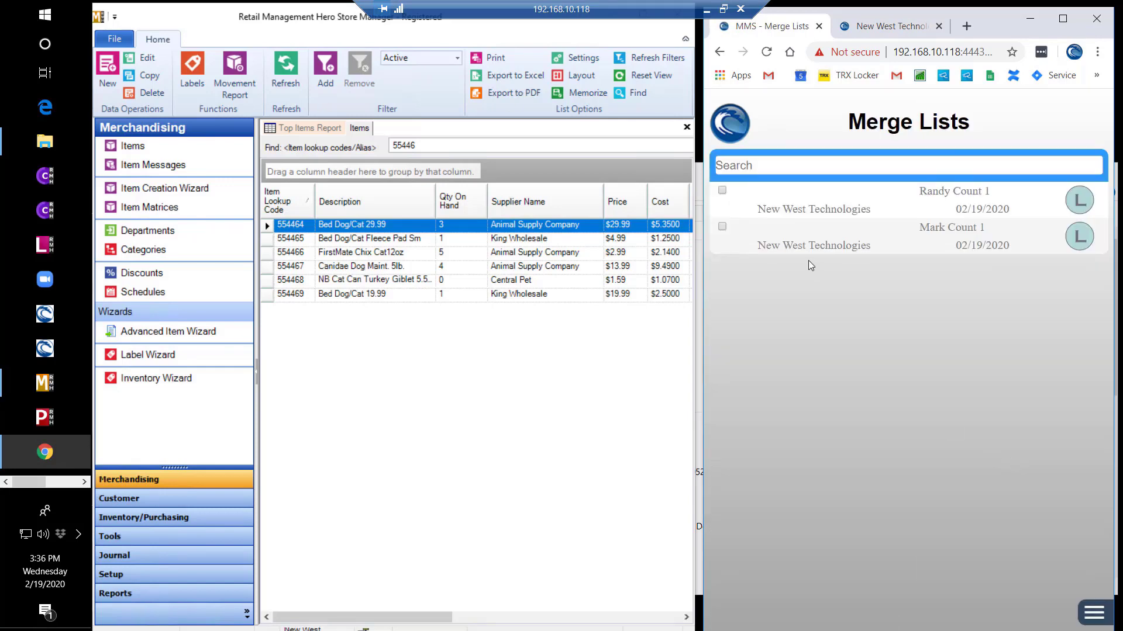
click(722, 190)
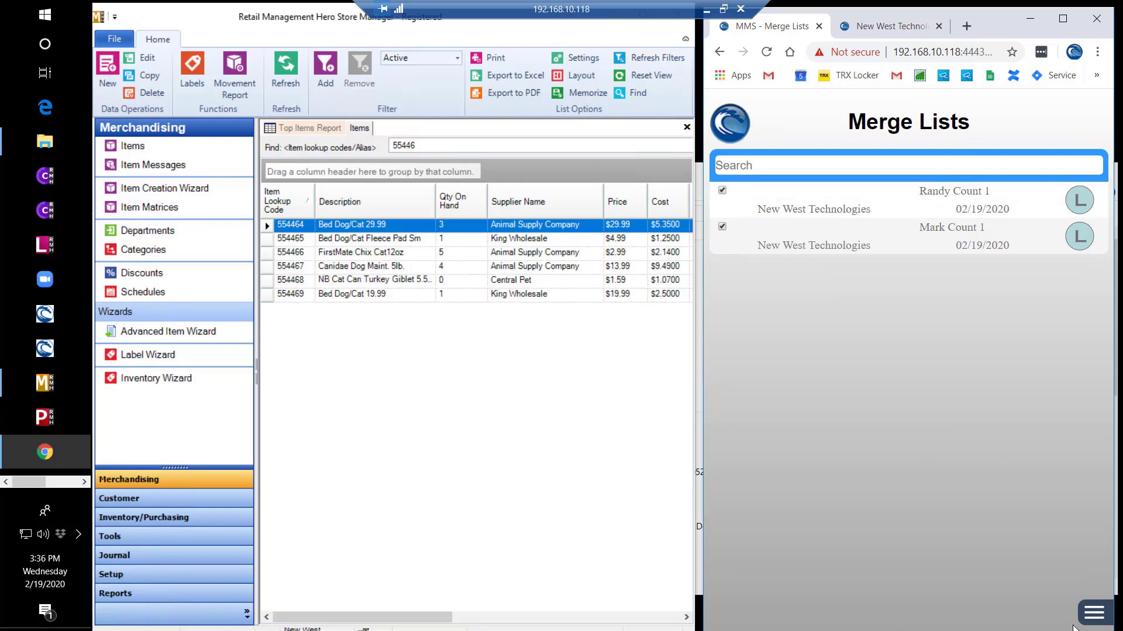
click(1094, 613)
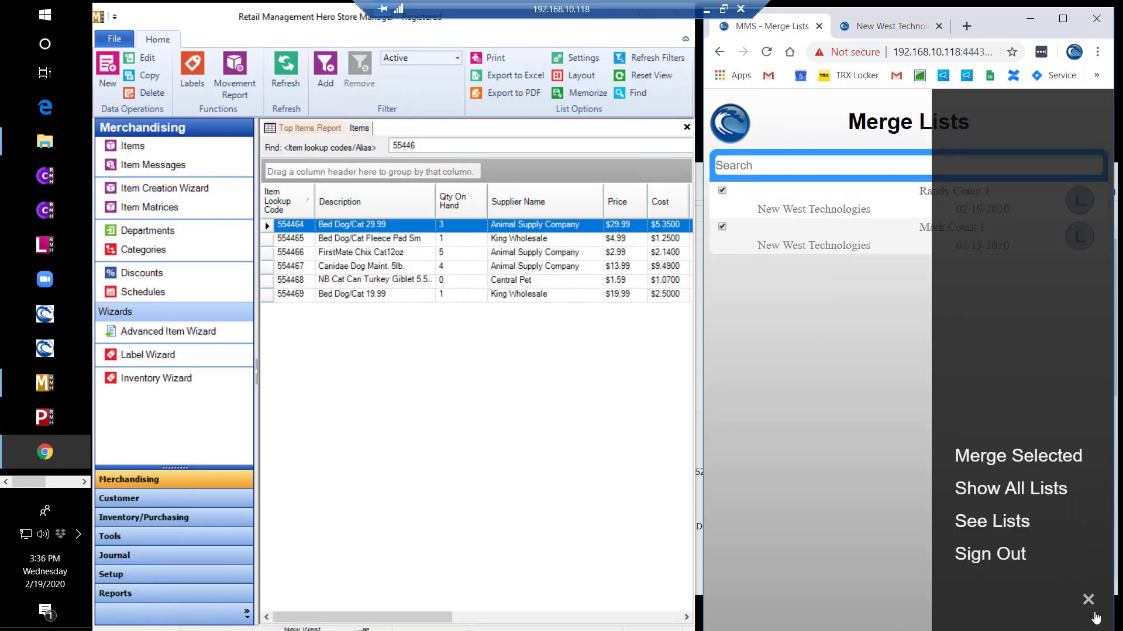
click(1063, 459)
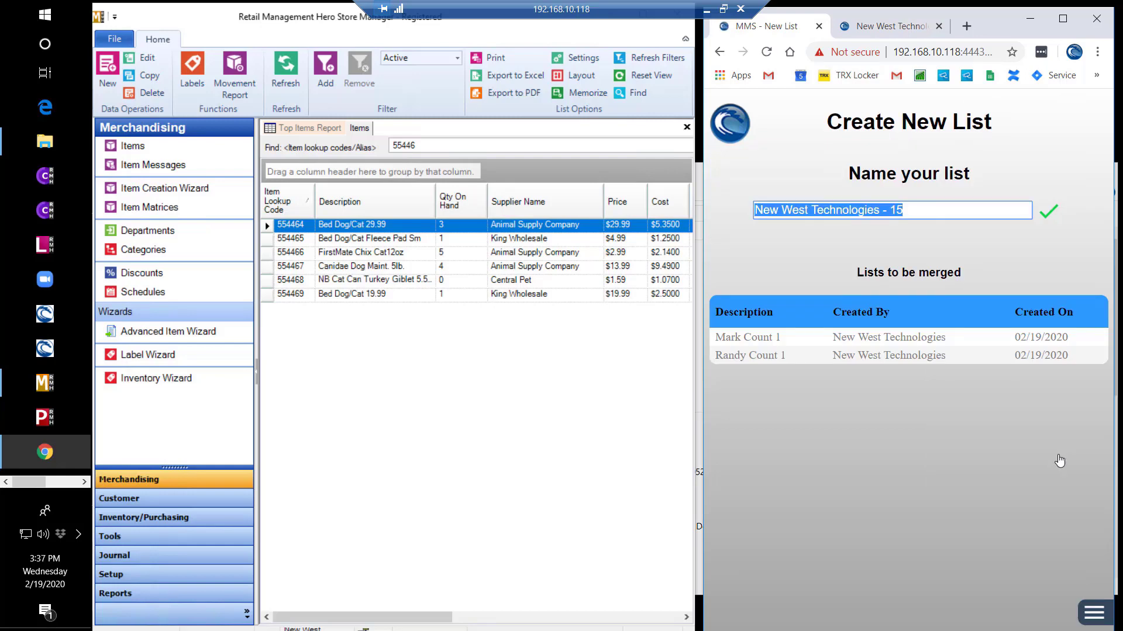
text(Final )
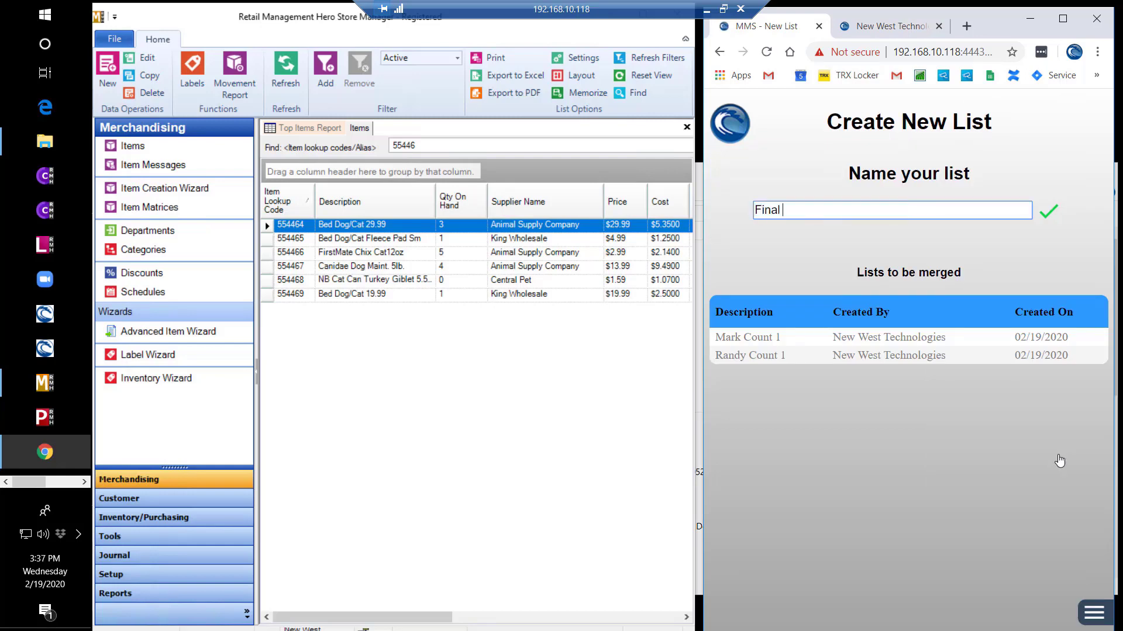
text(Count 1)
key(Return)
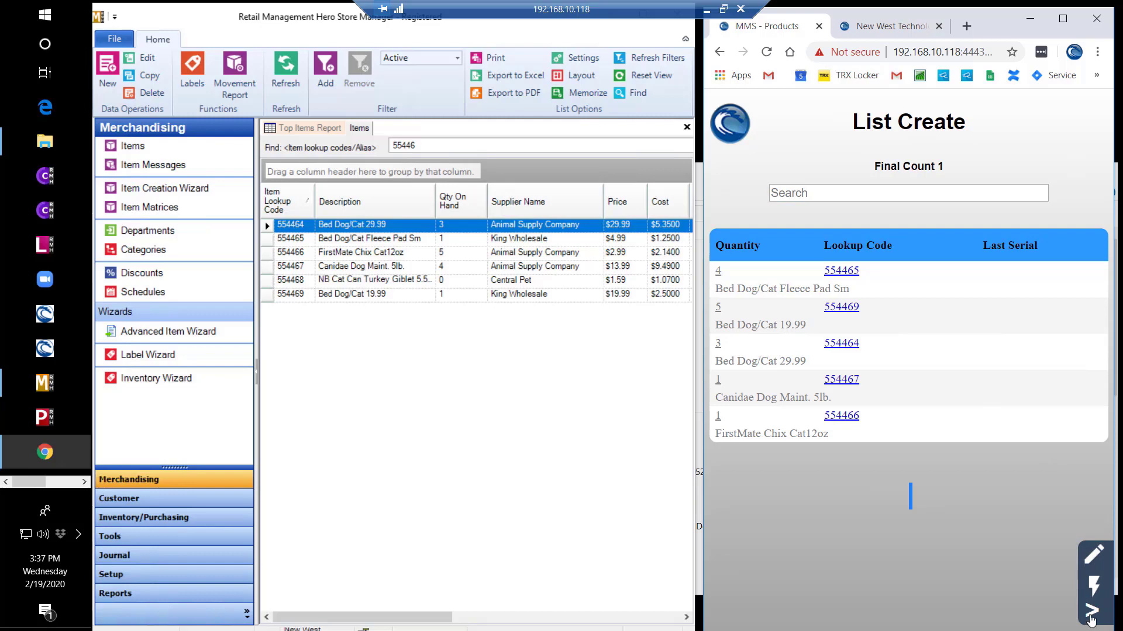
- Open Final Count 1's count summary and review its under-counted and over-counted entries
click(1091, 610)
click(988, 391)
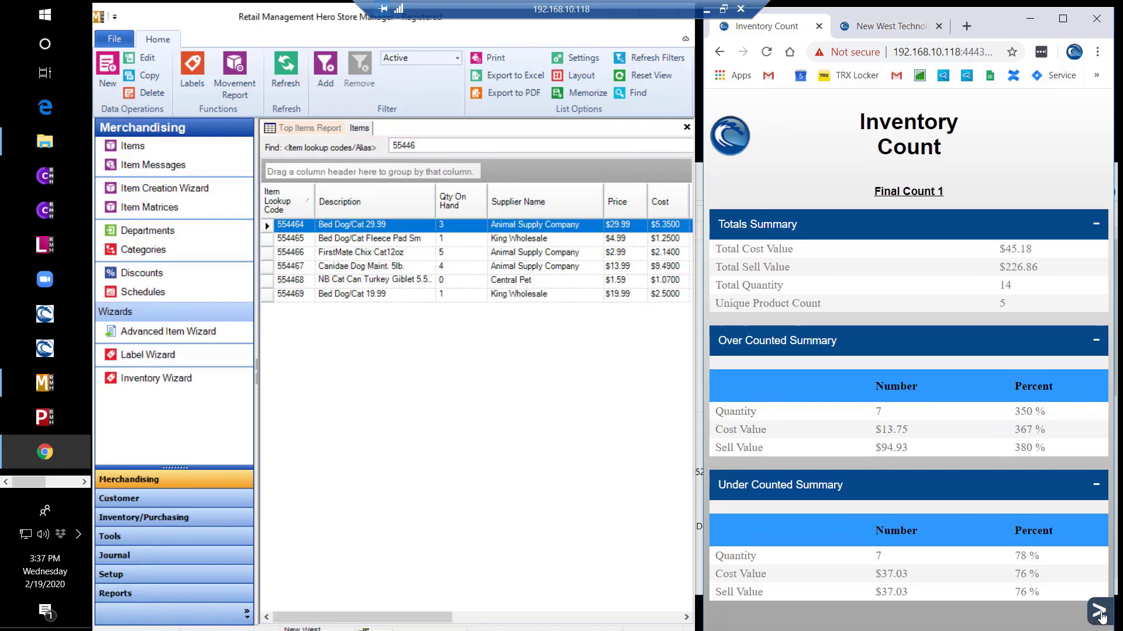
click(1098, 614)
click(1017, 420)
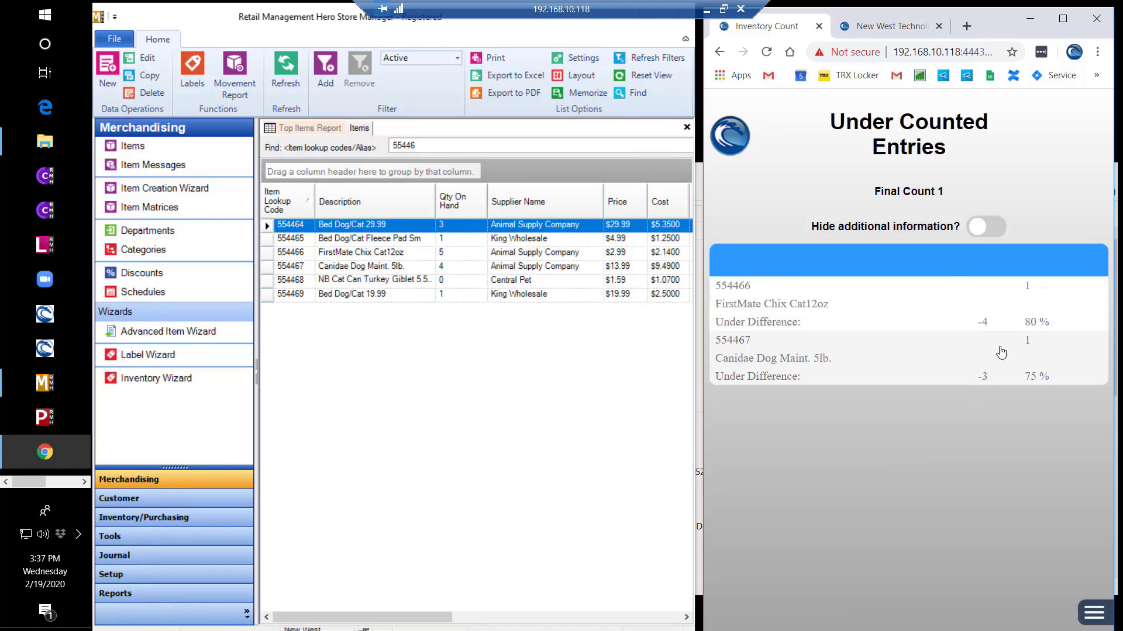
click(719, 51)
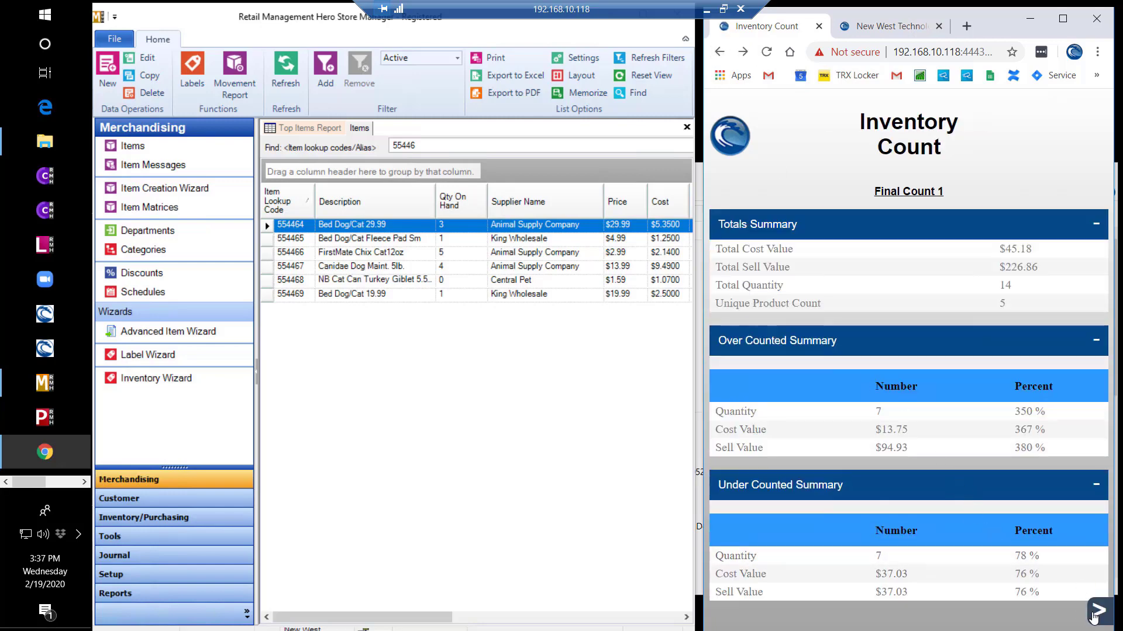
click(1099, 610)
click(1014, 369)
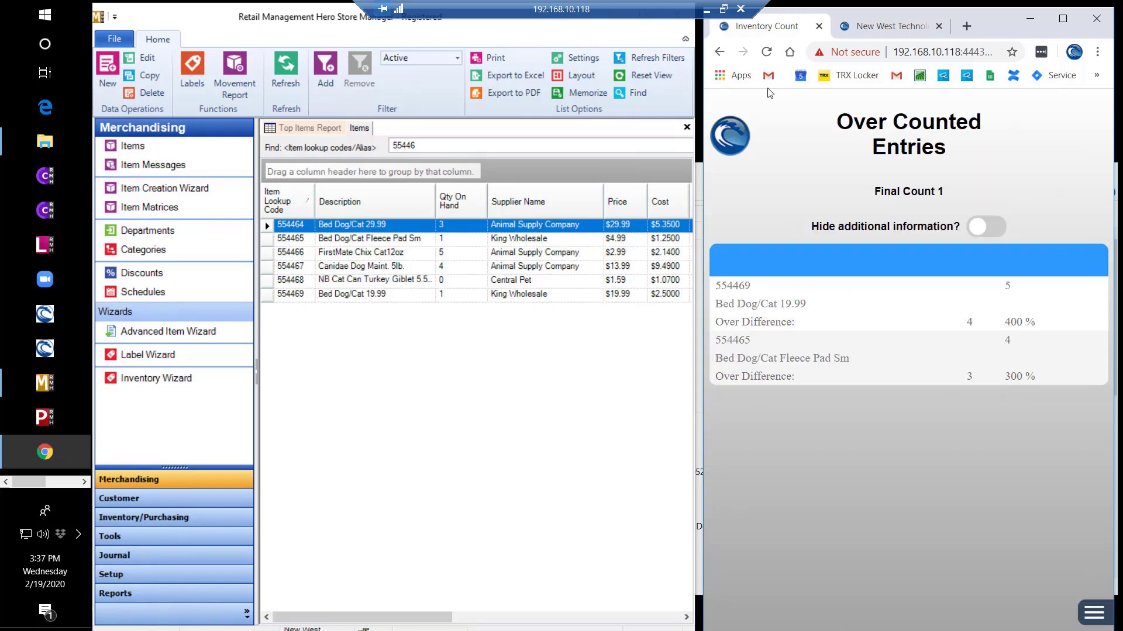
click(721, 53)
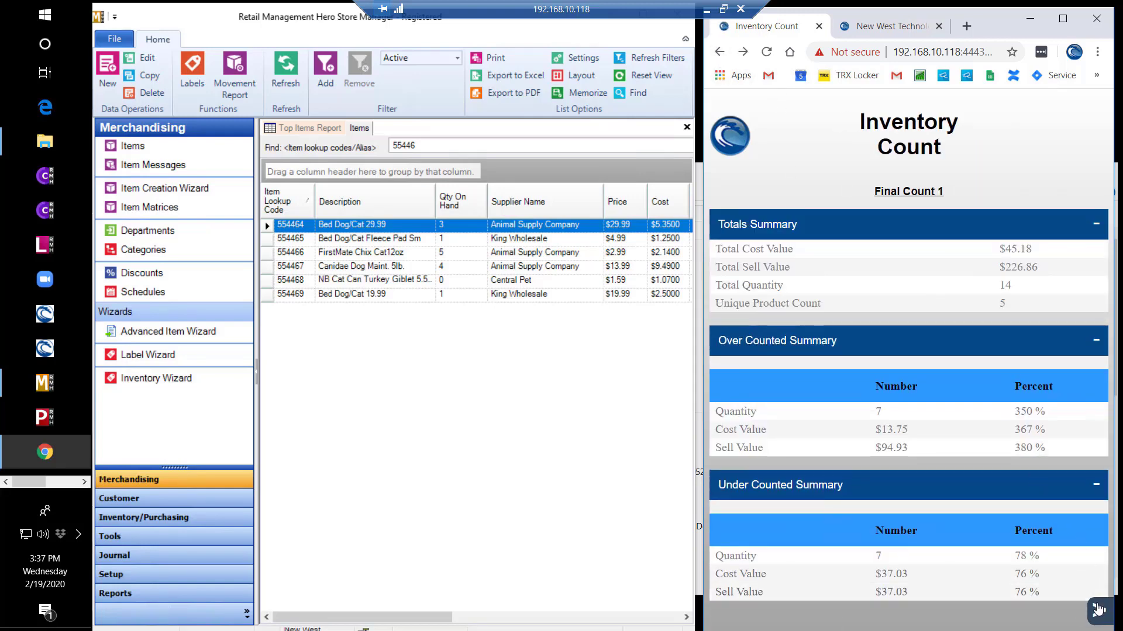
- Start and confirm a full commit of Final Count 1
click(1099, 610)
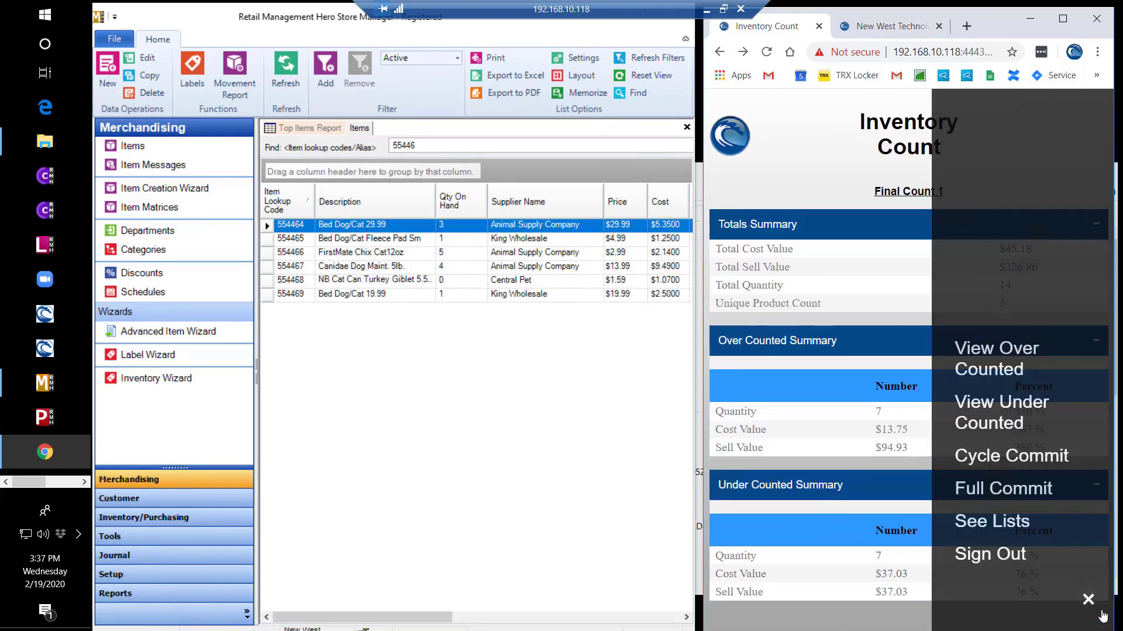
click(1031, 491)
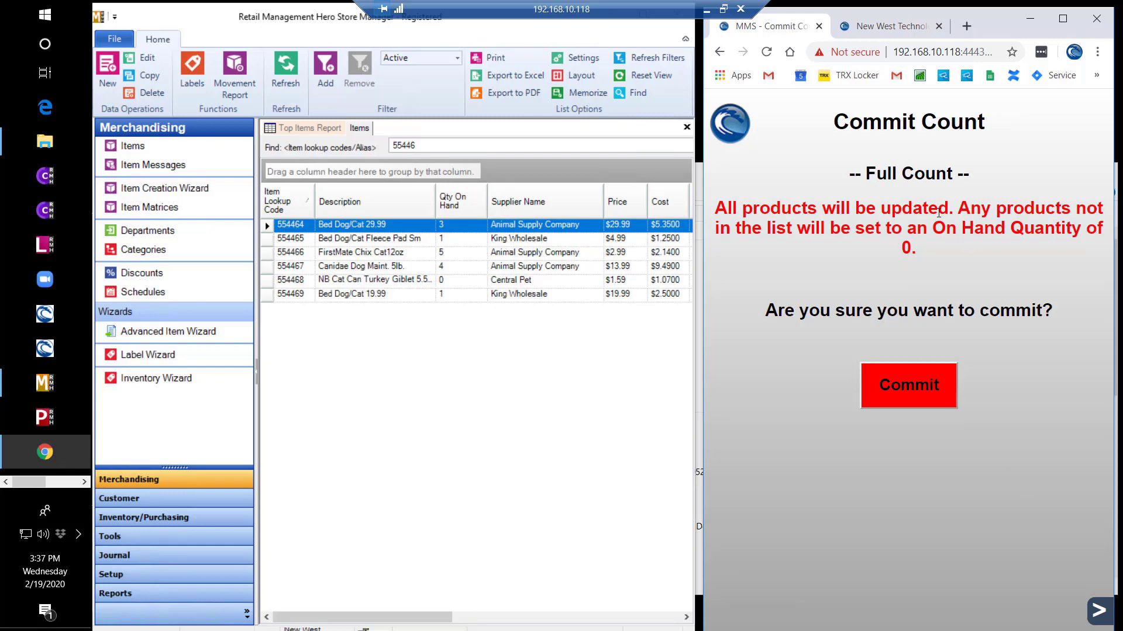
click(921, 386)
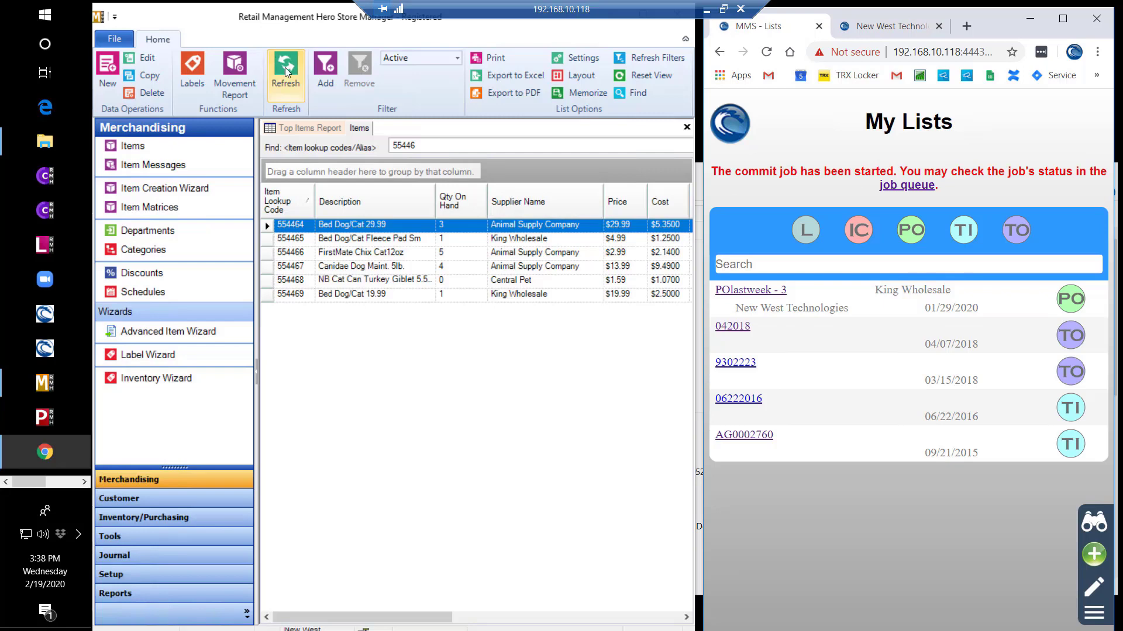
- Refresh Store Manager to check committed quantities, then create a new list 'Scoped Count 1'
click(286, 68)
click(956, 552)
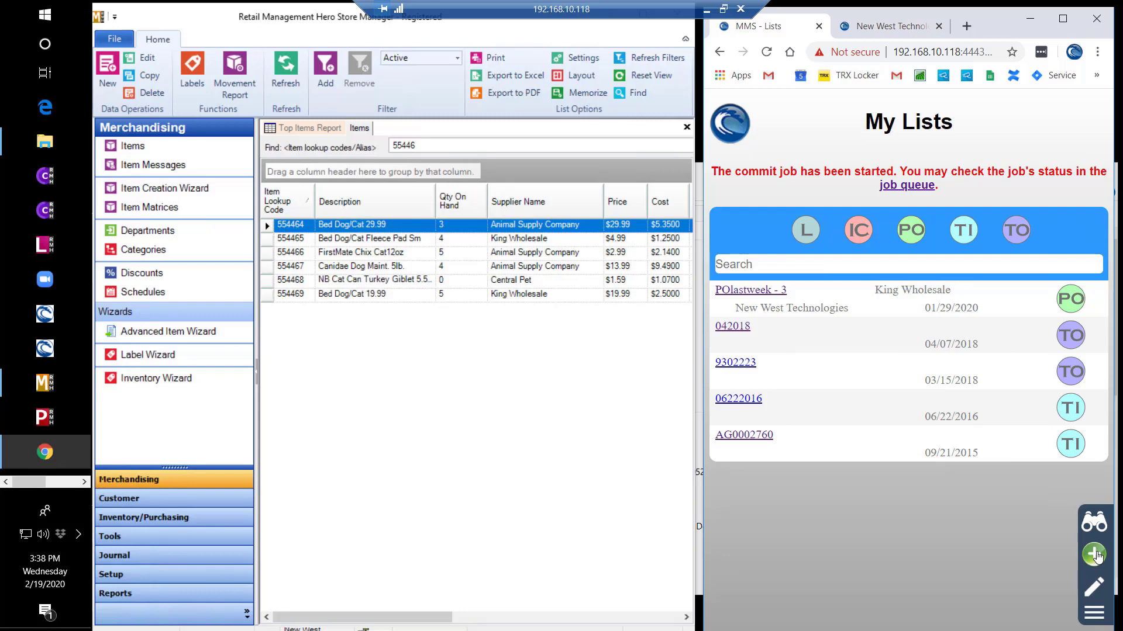
click(1095, 555)
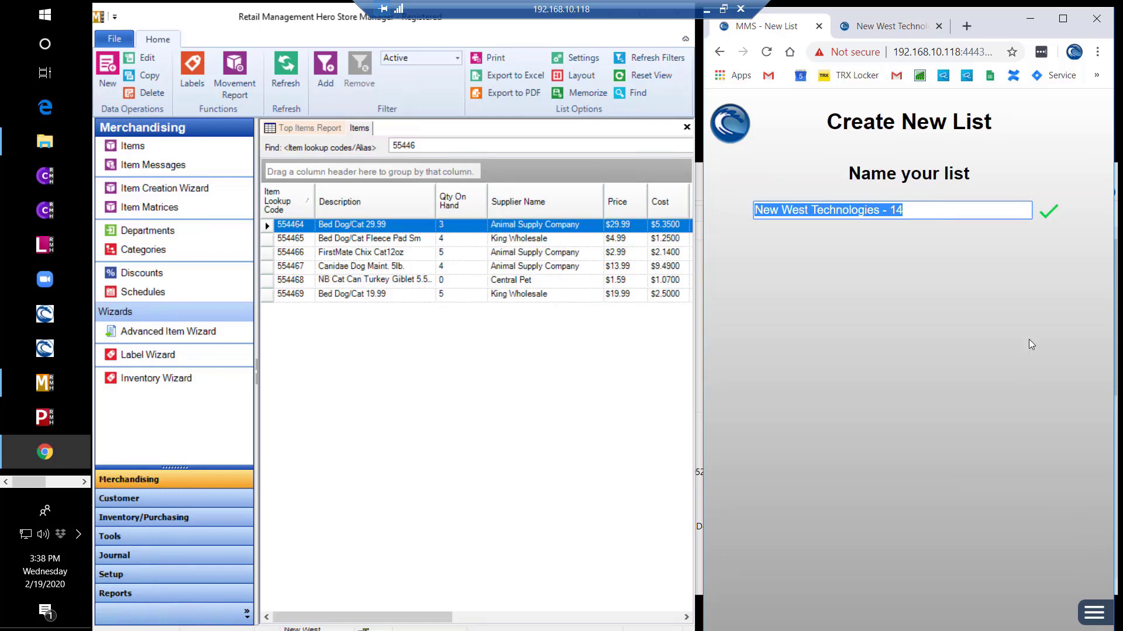
text(Scope)
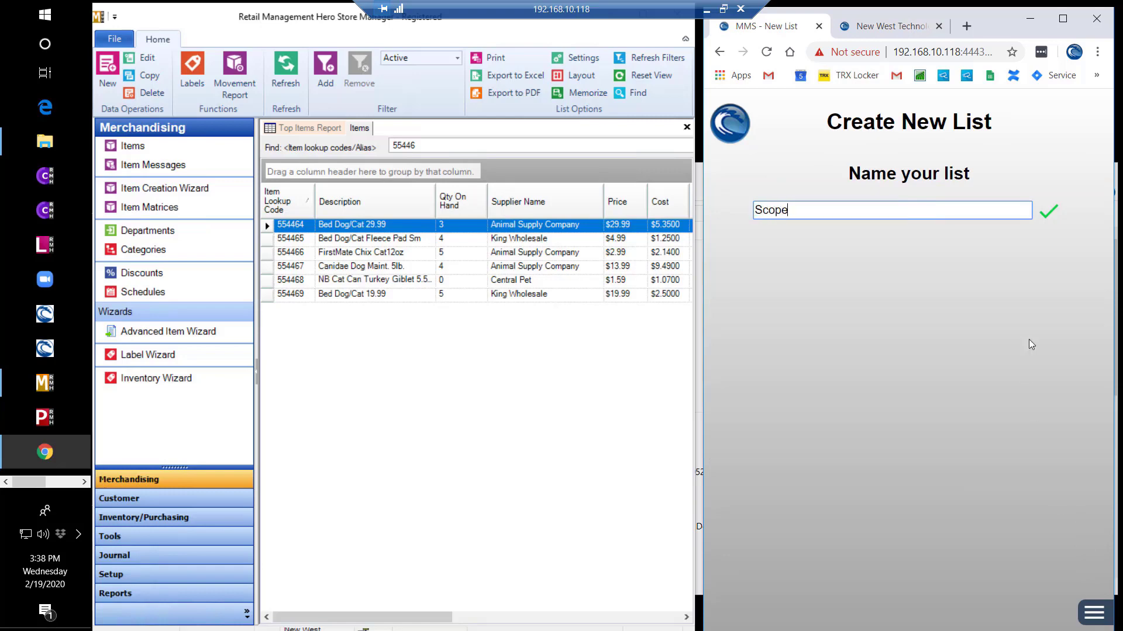
text(d Count 1)
key(Return)
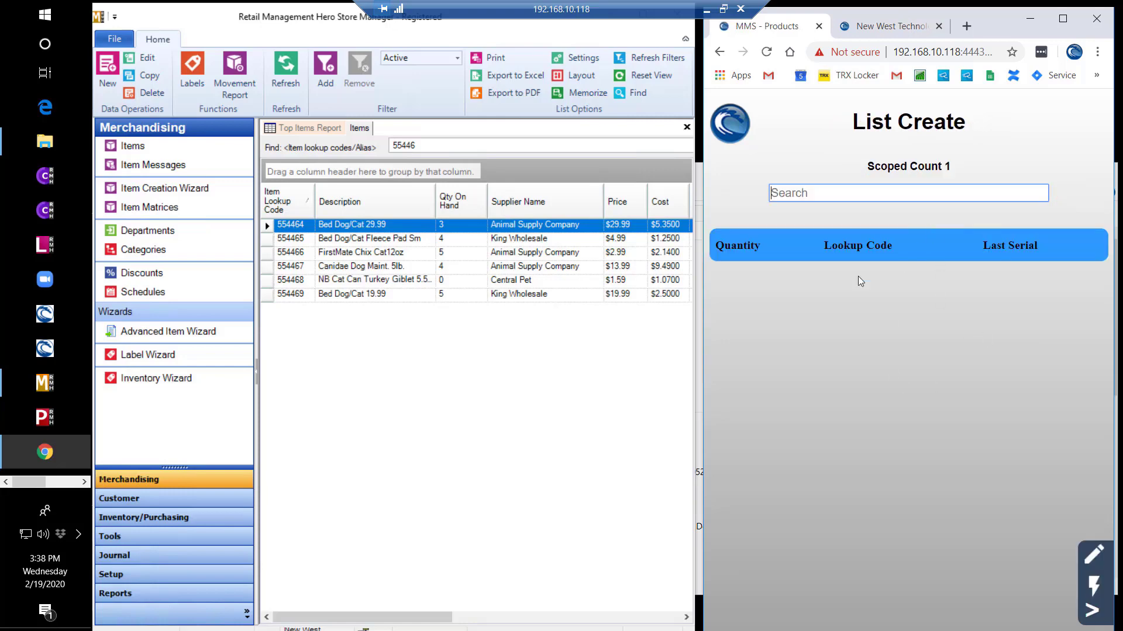
click(1092, 610)
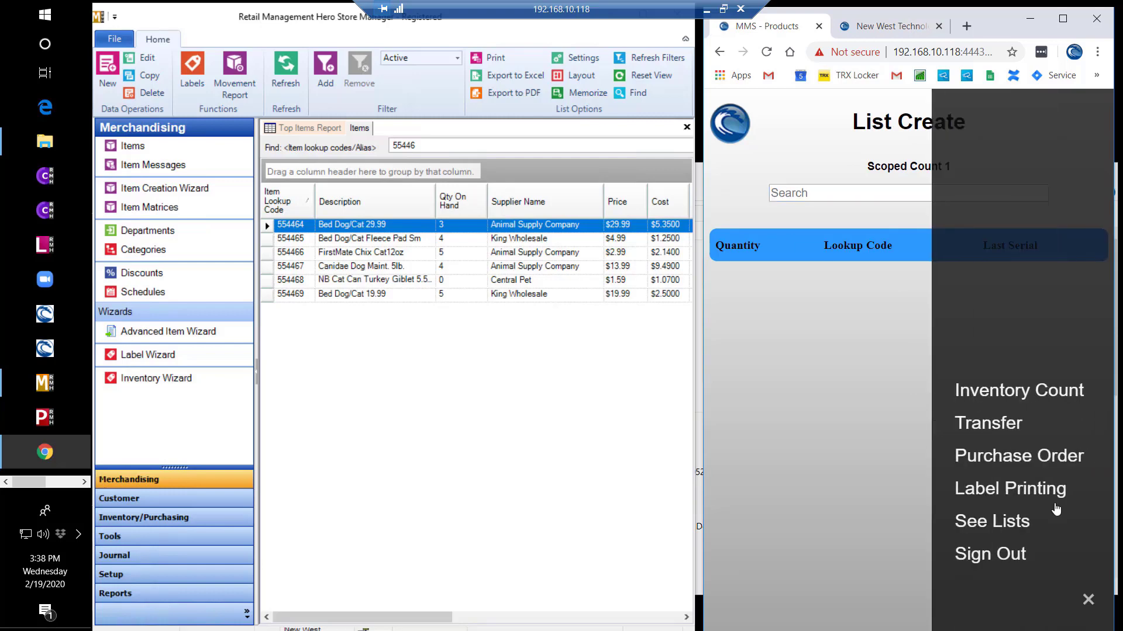
- Scope Scoped Count 1 by search term, settling on 'yellow' after trying 'blue' and 'red'
click(1036, 396)
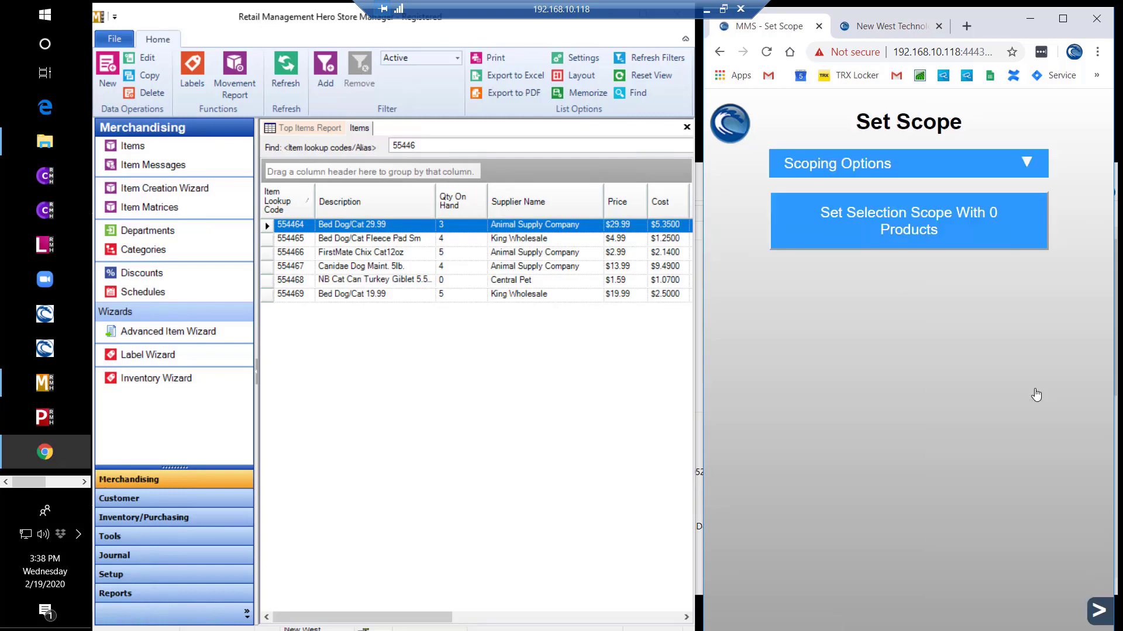
click(969, 175)
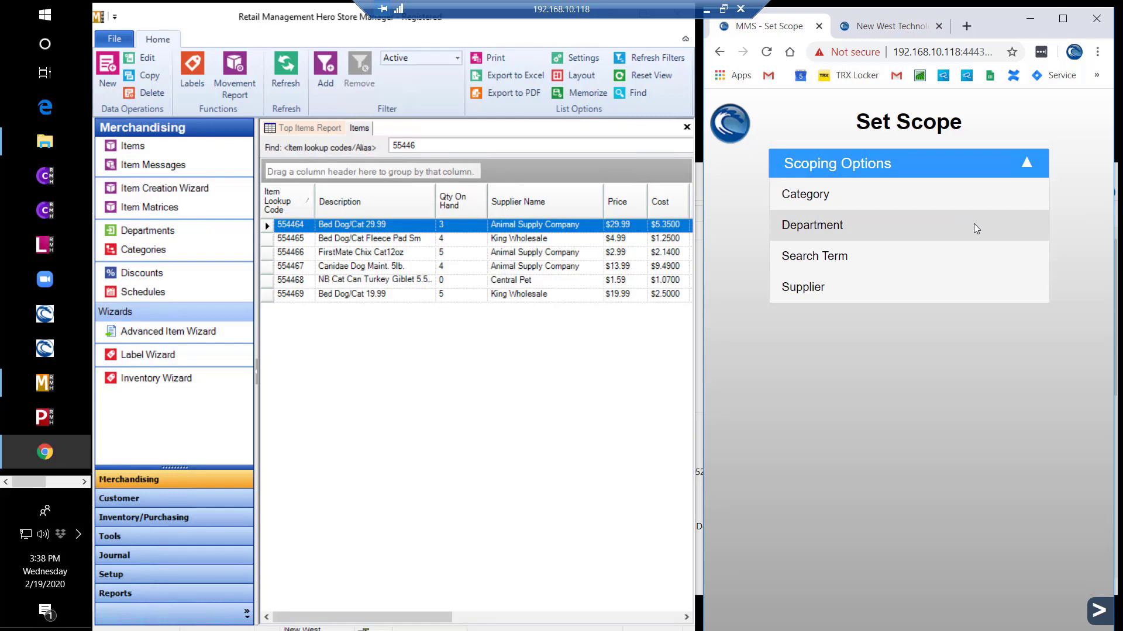
click(975, 255)
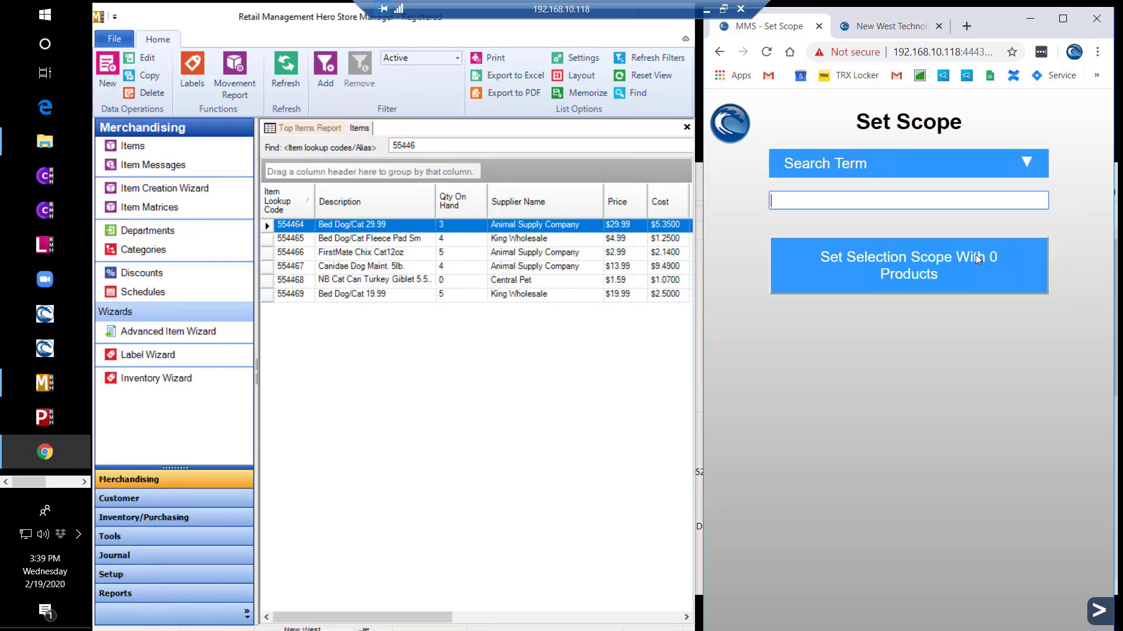
text(blue)
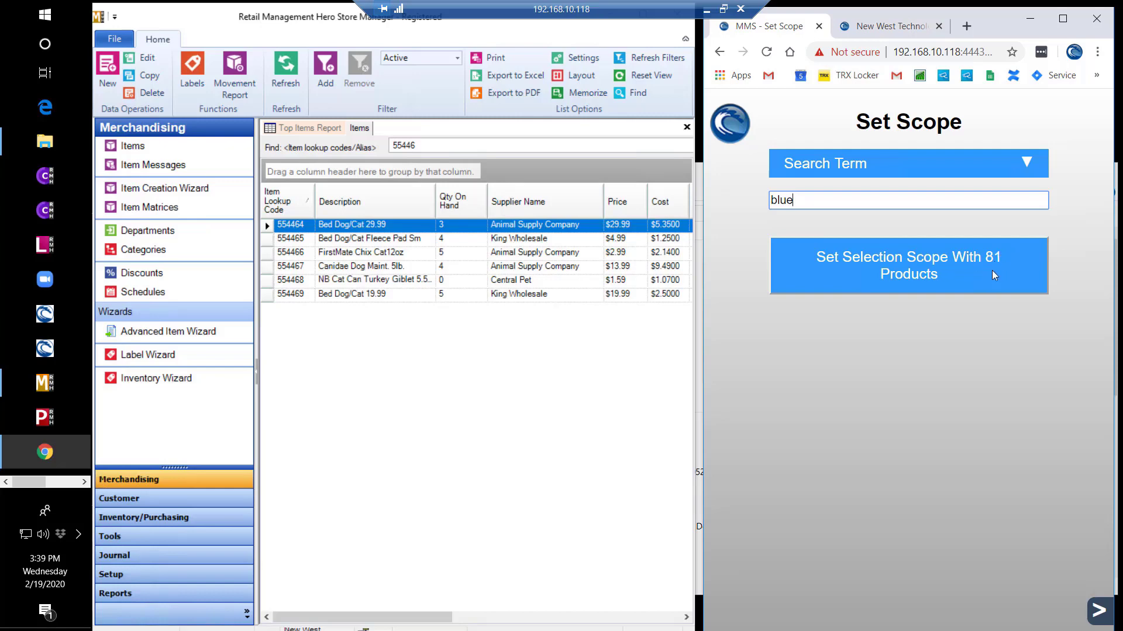
key(BackSpace)
key(BackSpace)
key(BackSpace)
key(BackSpace)
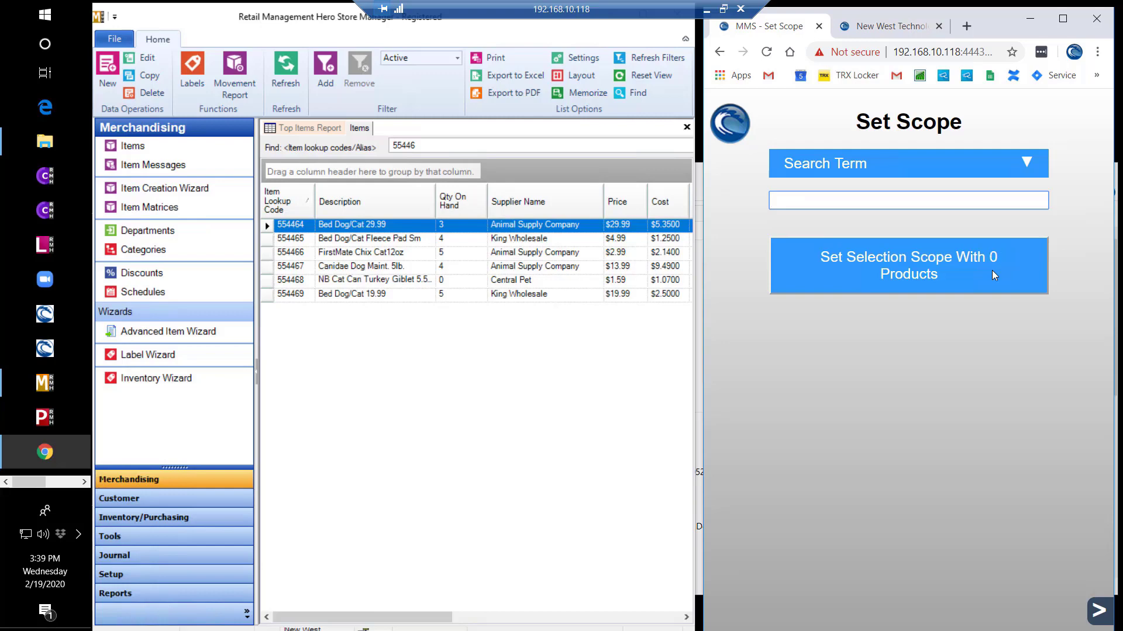
text(red)
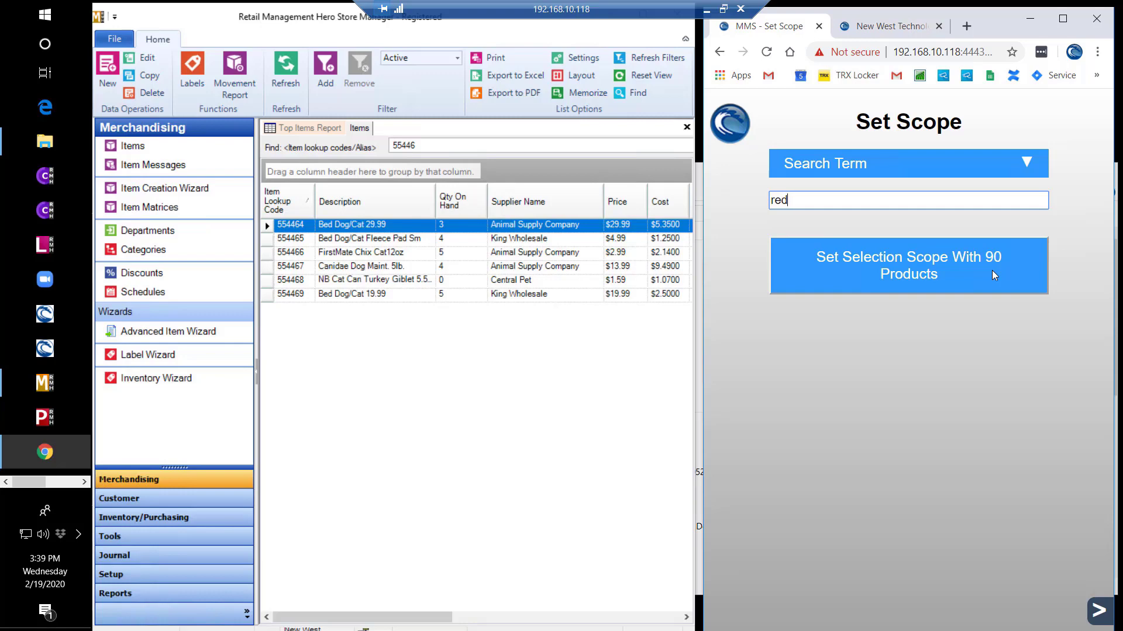
key(BackSpace)
key(BackSpace)
key(BackSpace)
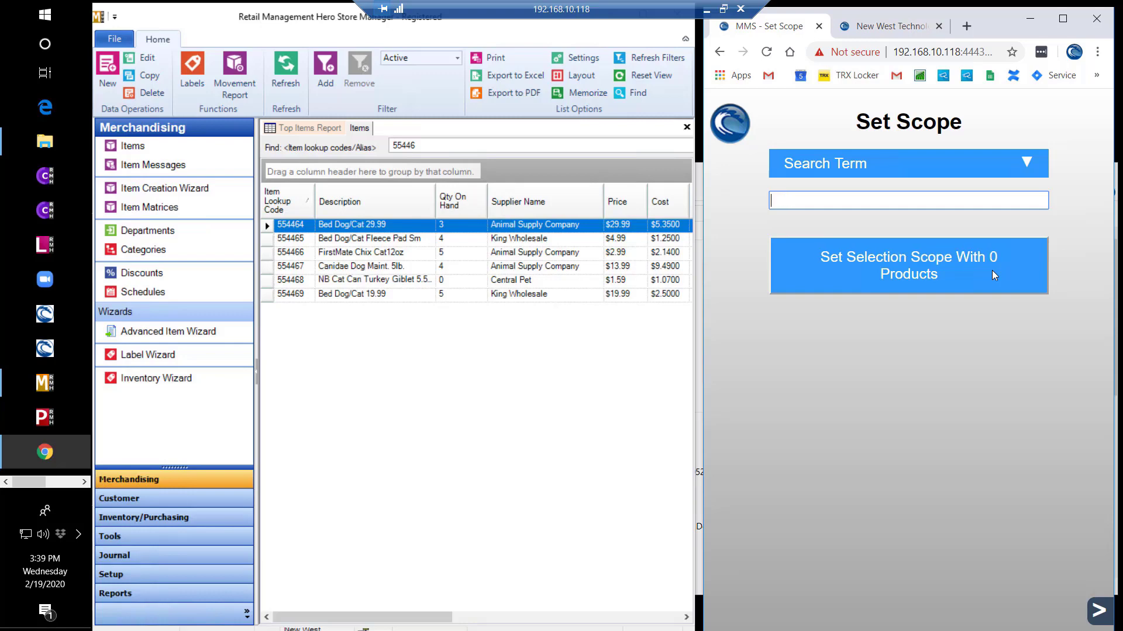
text(yellow)
- Apply the five-yellow-product scope and enter counts 1, 1, 1, 2 and 3
click(942, 278)
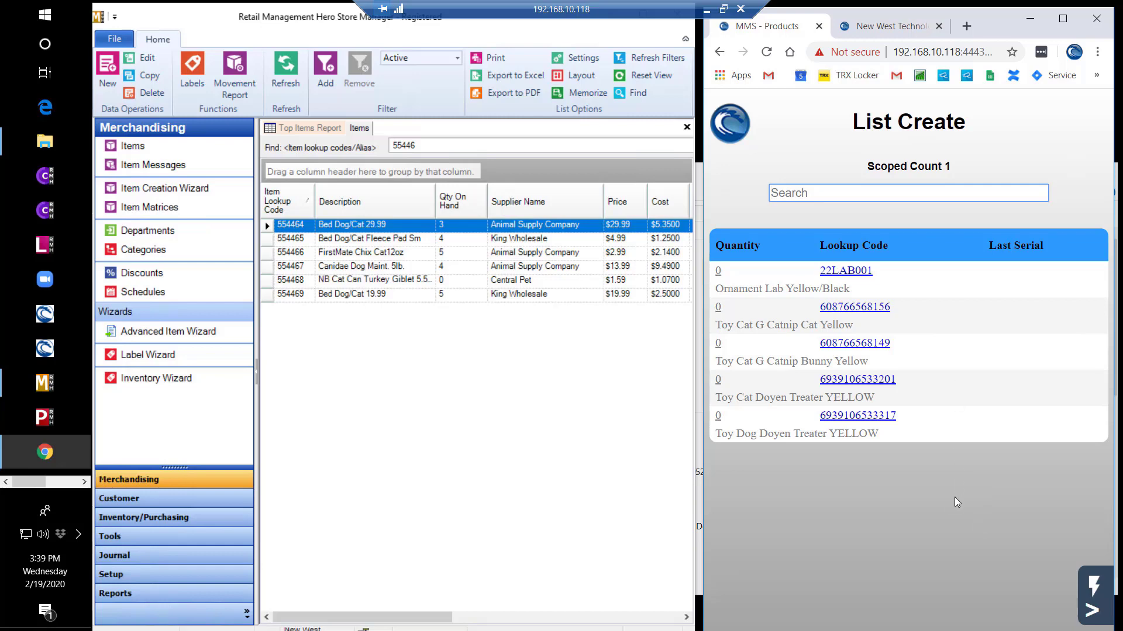
click(718, 271)
text(1)
key(Return)
text(1)
key(Return)
text(1)
key(Return)
text(2)
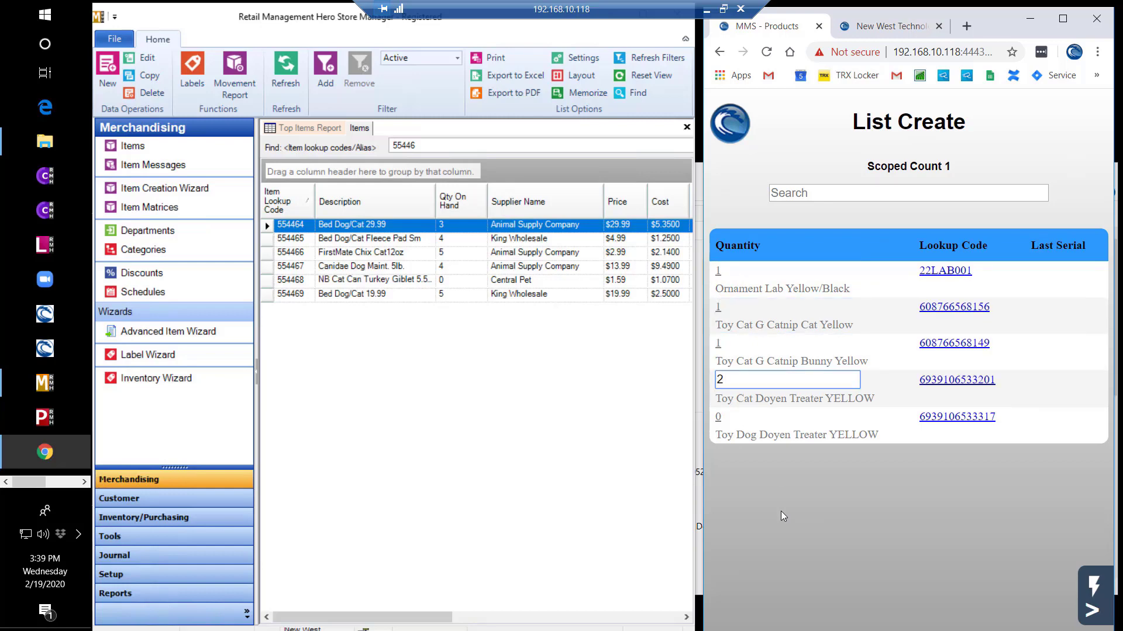
key(Return)
text(3)
key(Return)
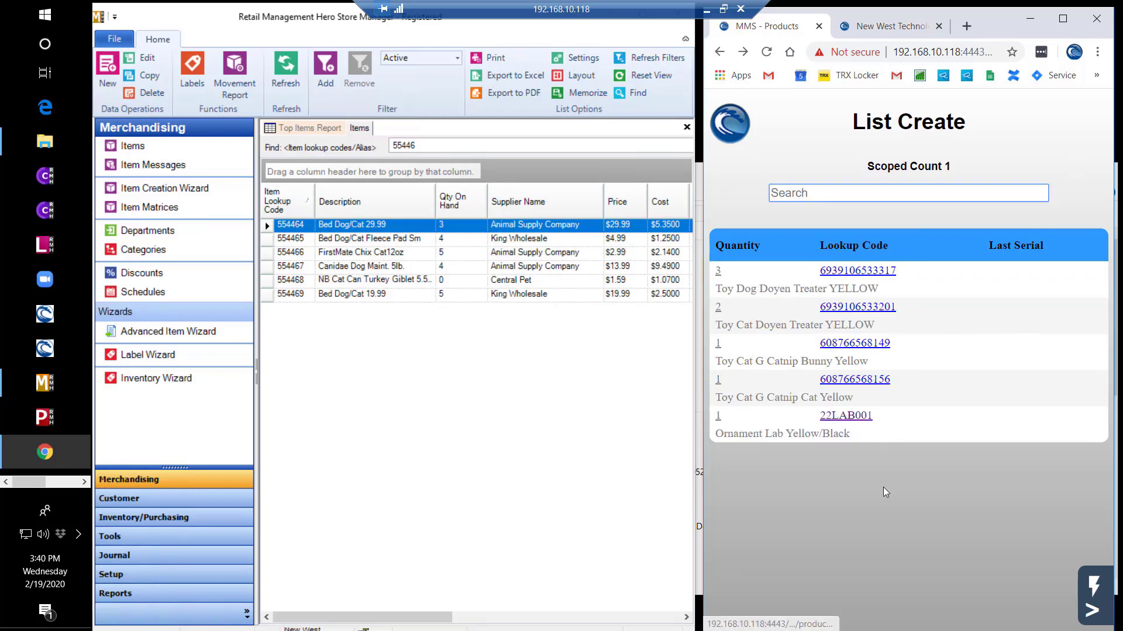
- Bring up Scoped Count 1's inventory summary and its Cycle Commit confirmation
click(1093, 610)
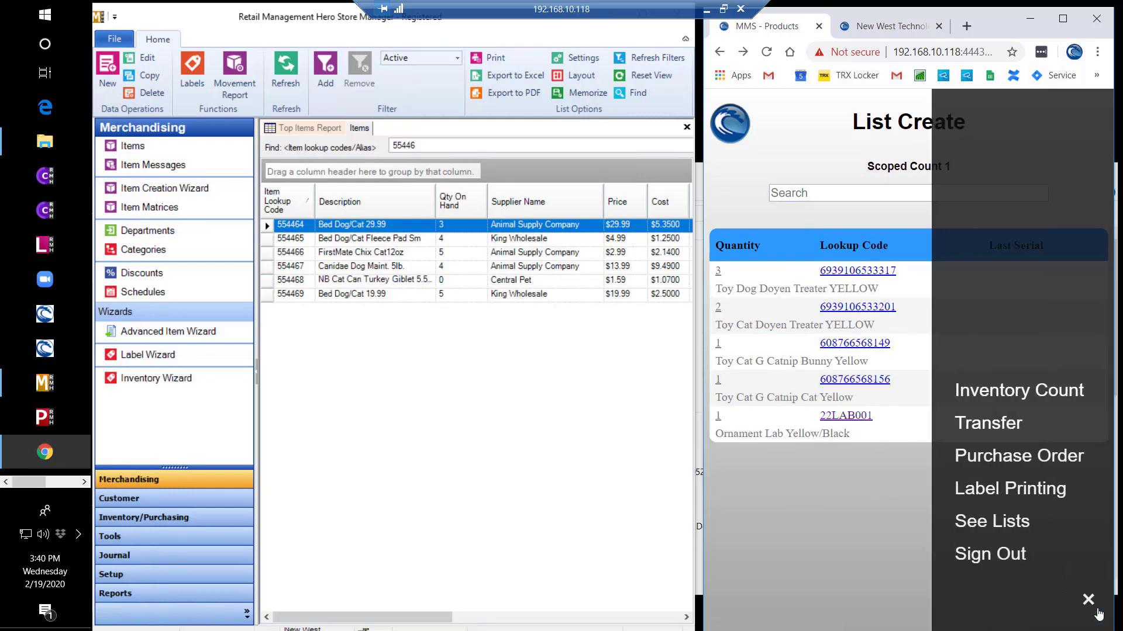
click(1058, 392)
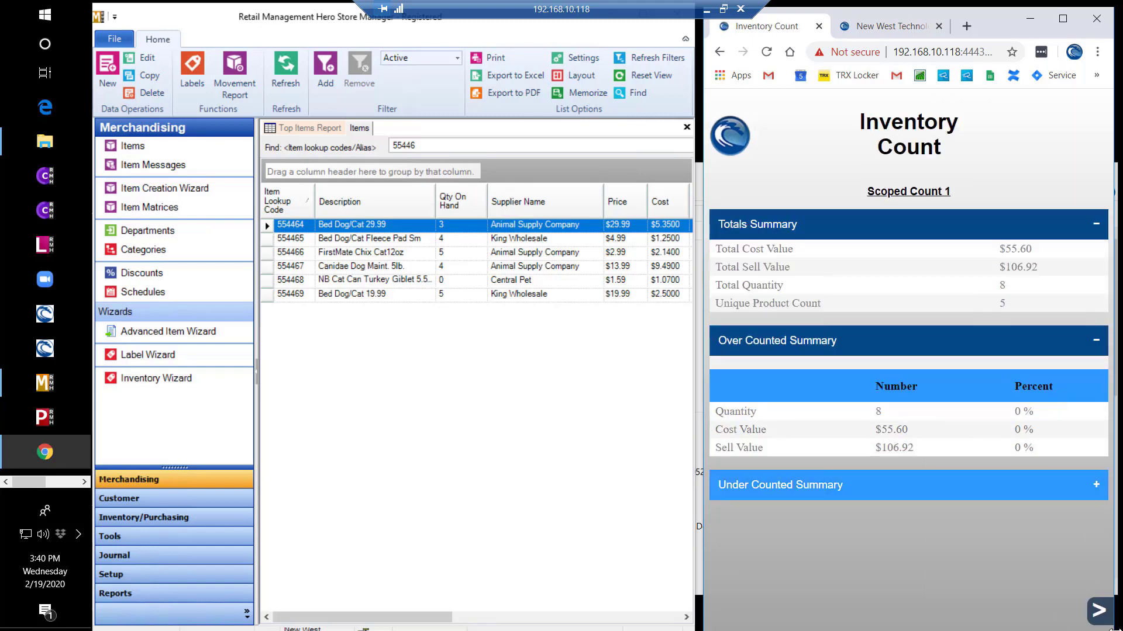
click(1100, 610)
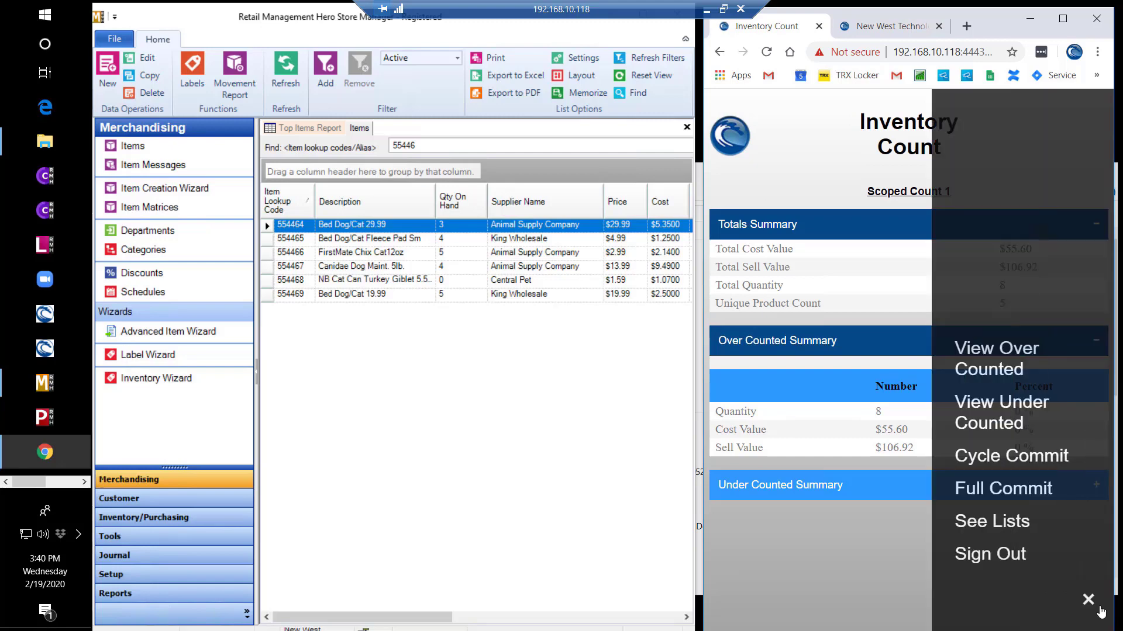
click(1029, 462)
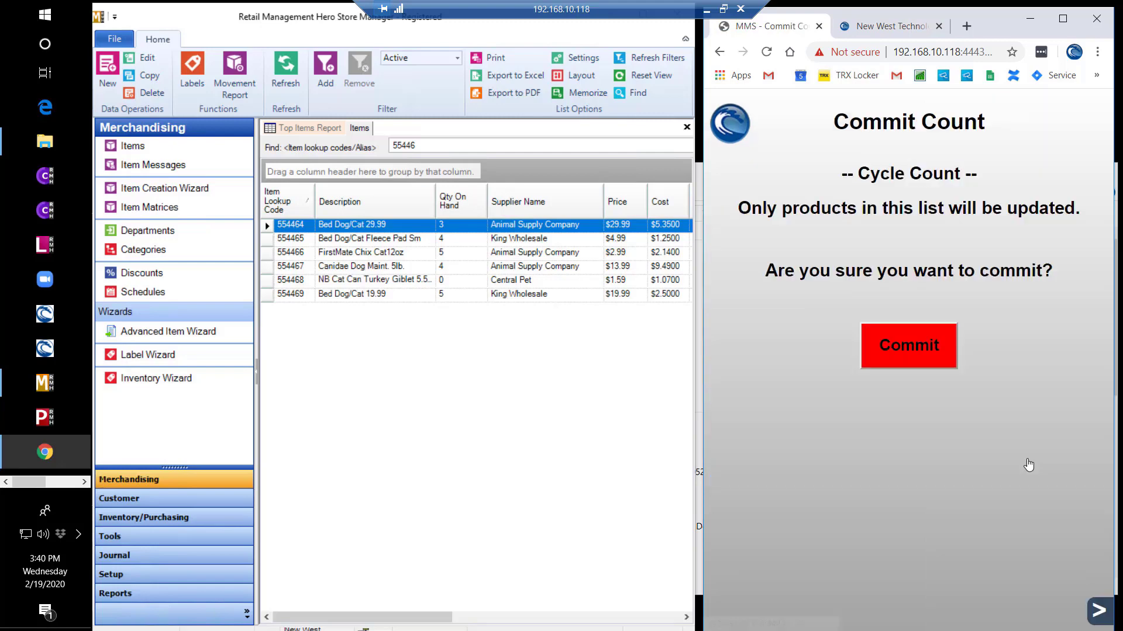
- Scan the D7200 camera, add serial 5432, and check its Counted Serials list
click(921, 347)
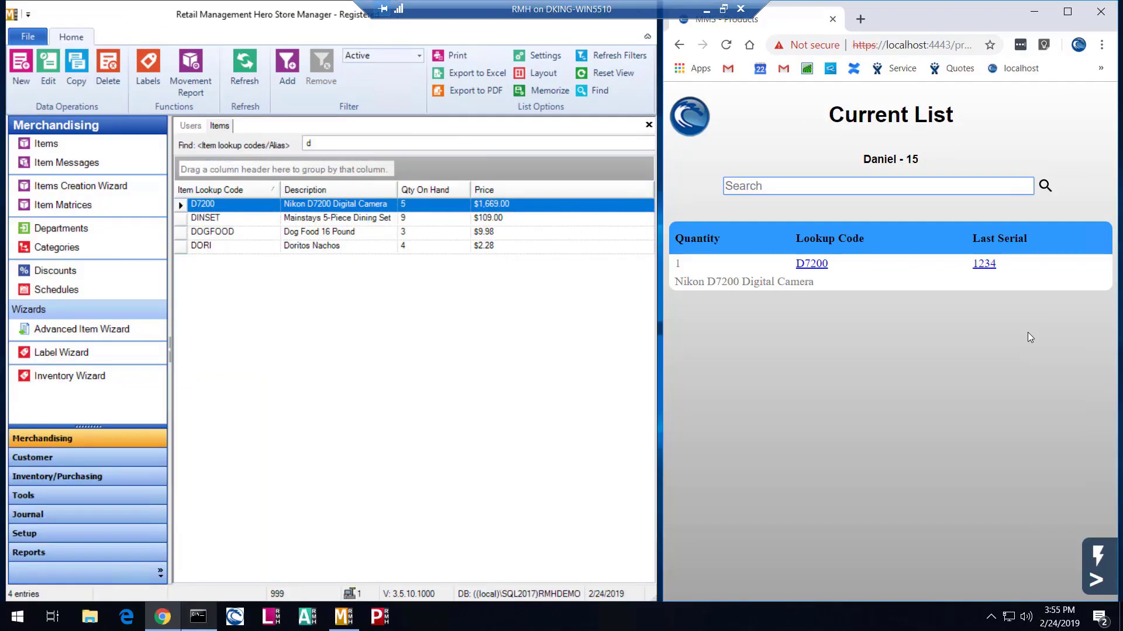
text(D7200)
key(Return)
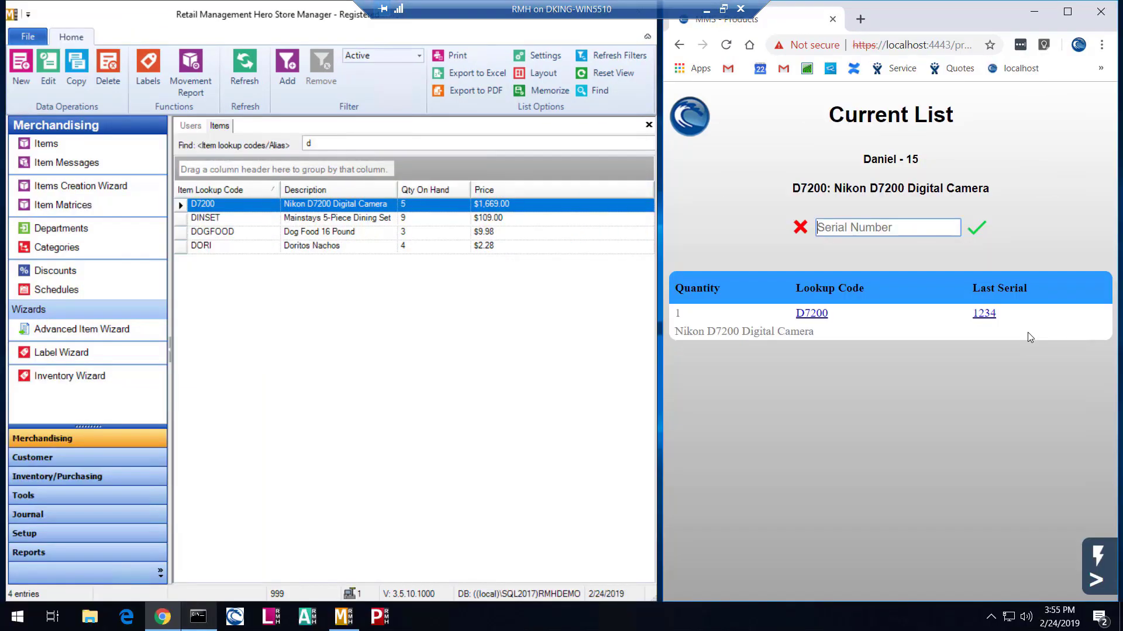
text(5432)
key(Return)
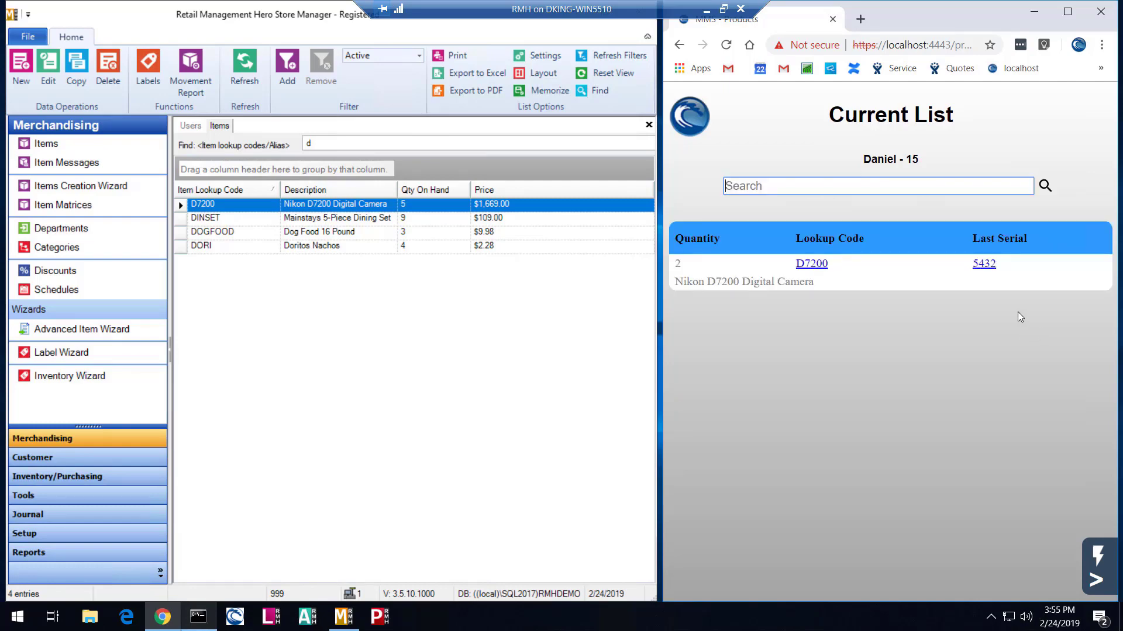
click(984, 265)
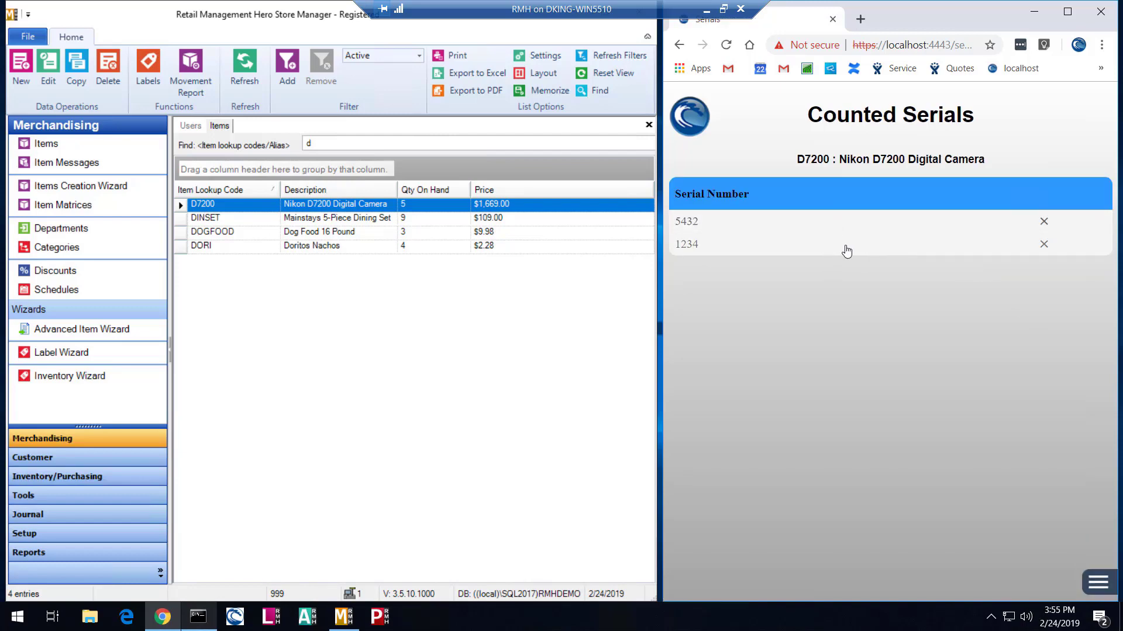
click(680, 45)
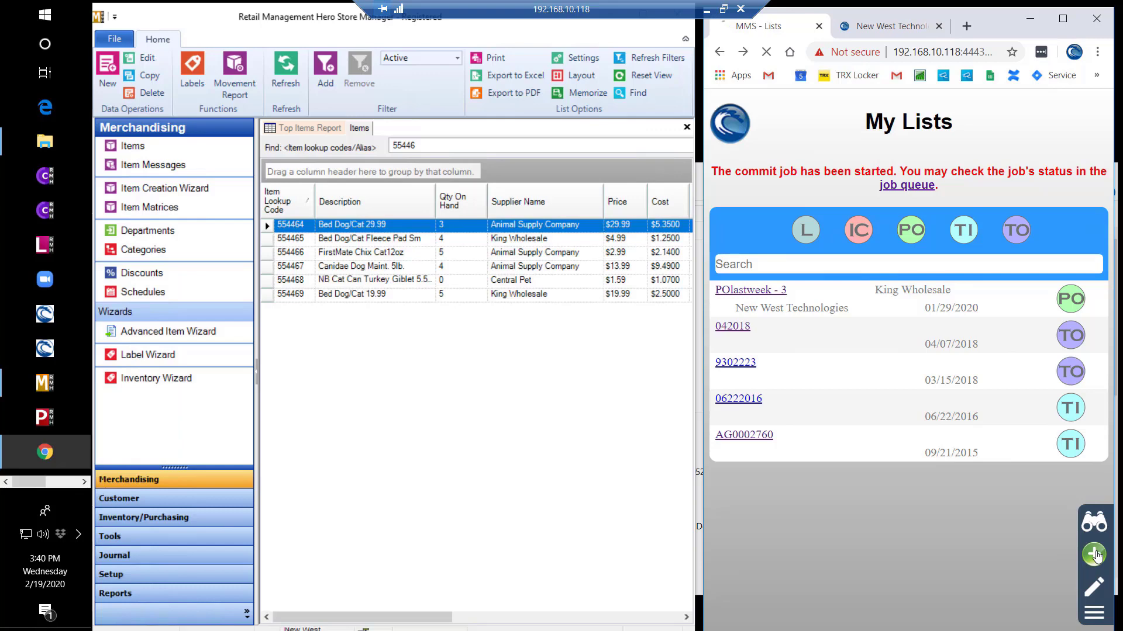
- Create a new list named PO 1 with Quick Scan turned on
click(1097, 557)
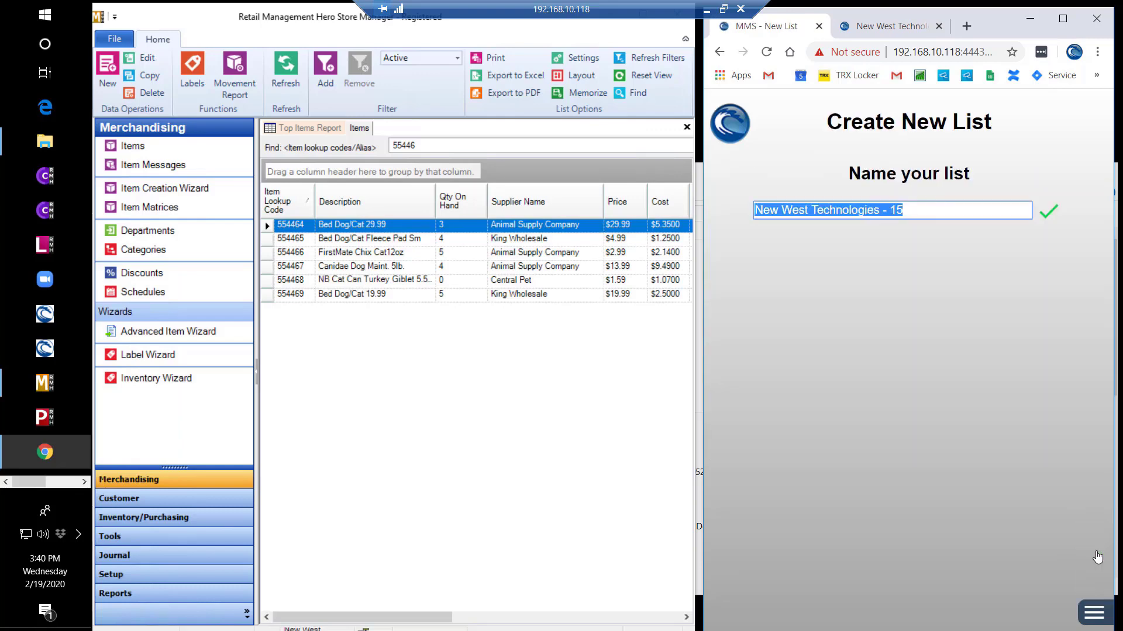
text(Po1)
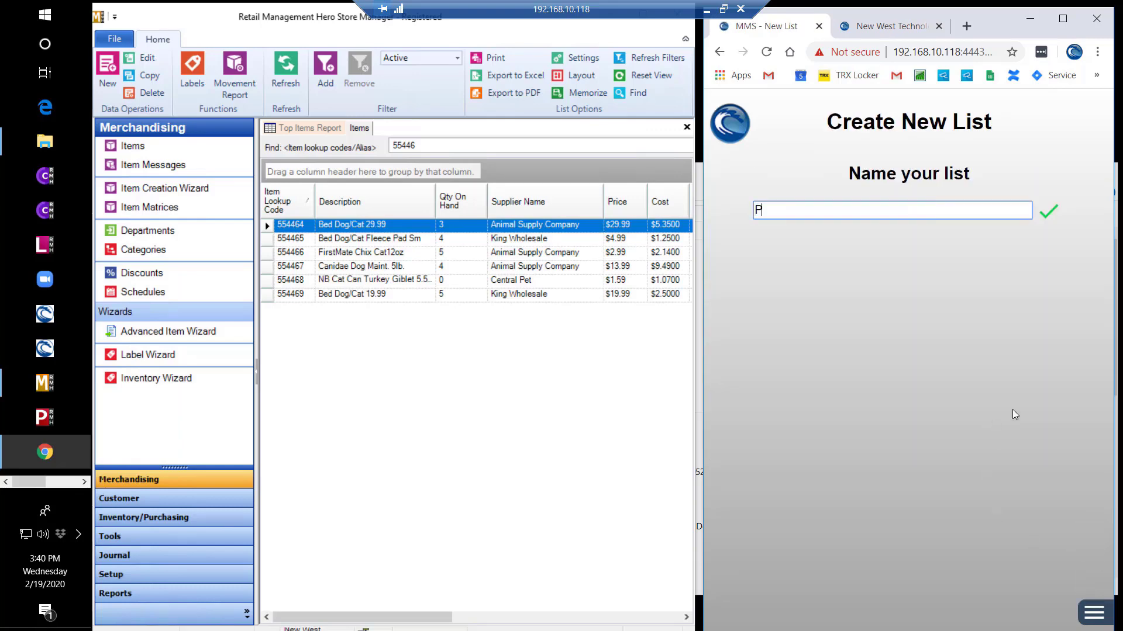
key(BackSpace)
key(BackSpace)
text(O 1)
key(Return)
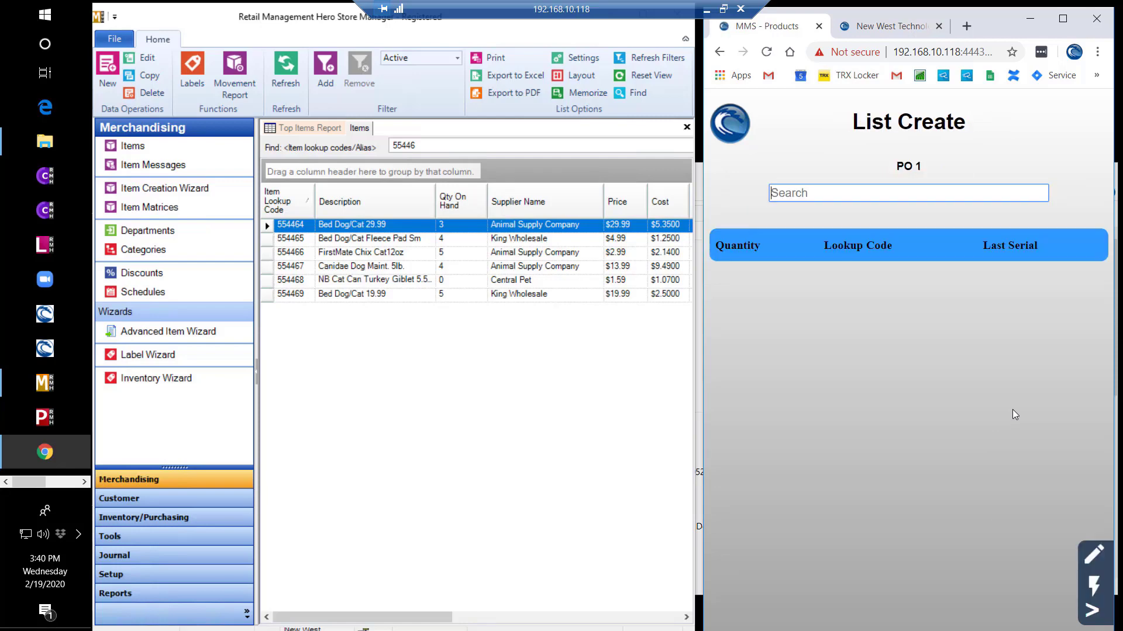
click(1094, 585)
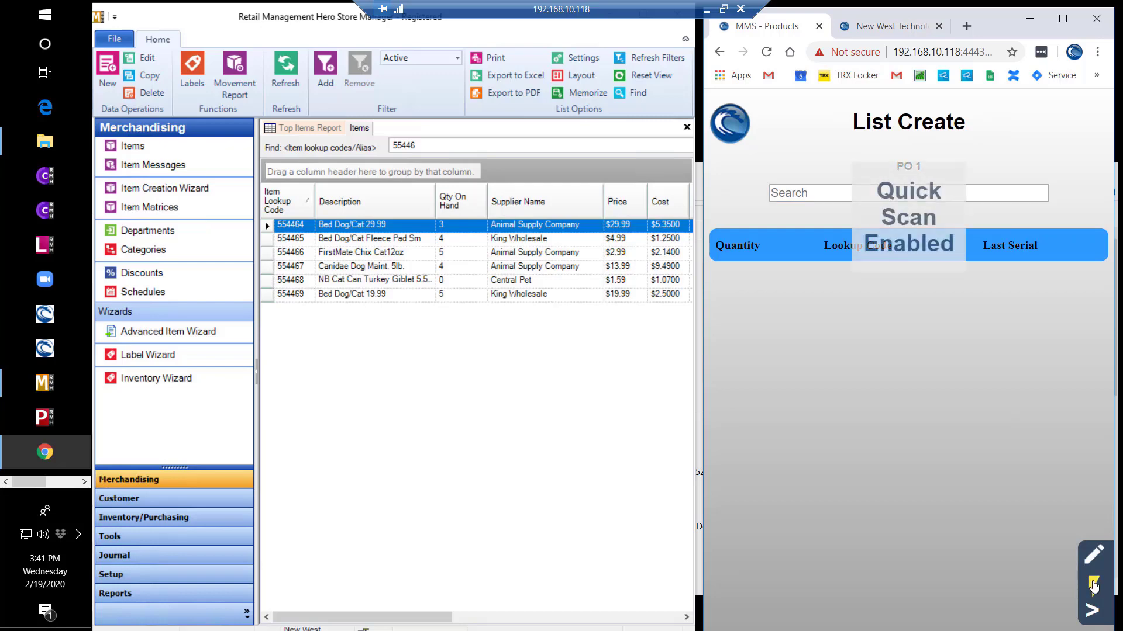
- Scan items 554464, 554465, 554469, 554466 and 554467 into the list
text(554464)
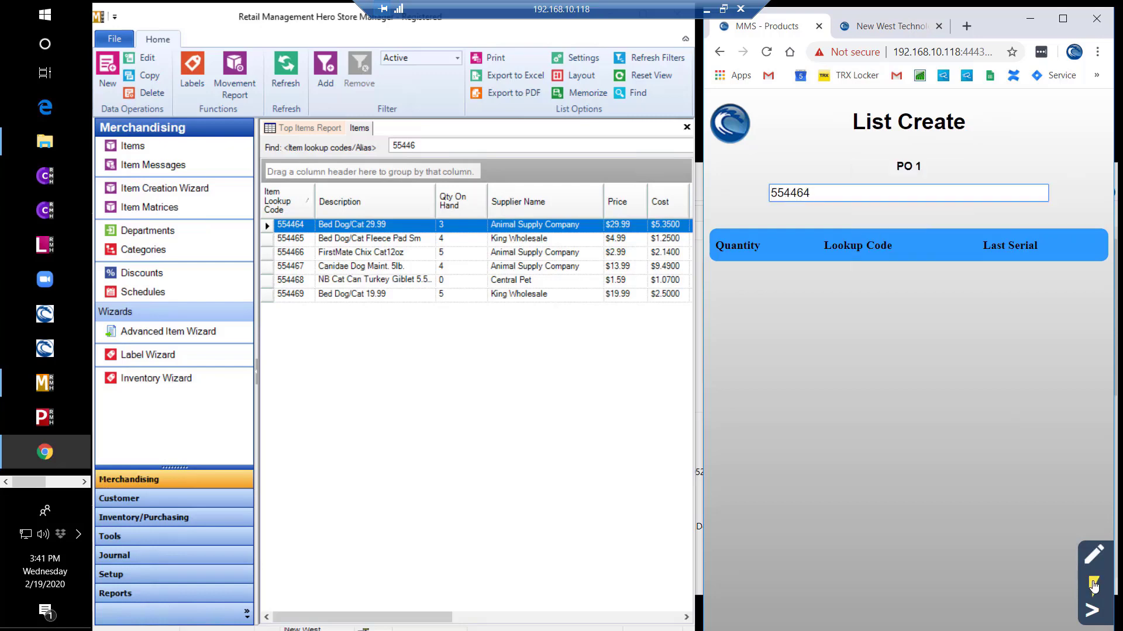
key(Return)
text(554465)
key(Return)
text(554469)
key(Return)
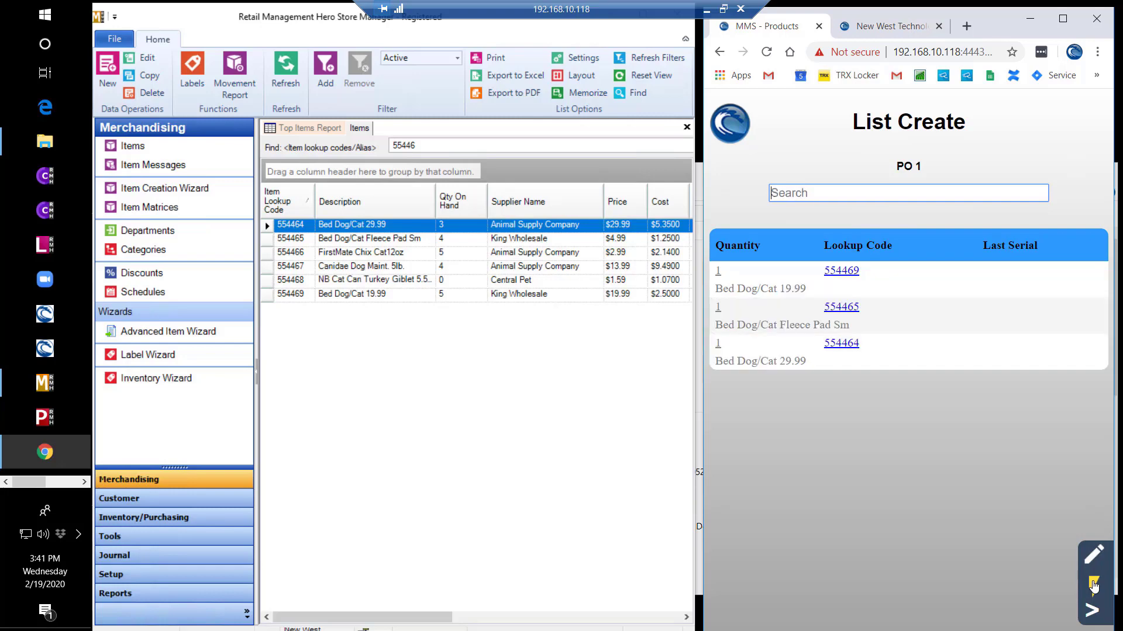
text(554466)
key(Return)
text(554467)
key(Return)
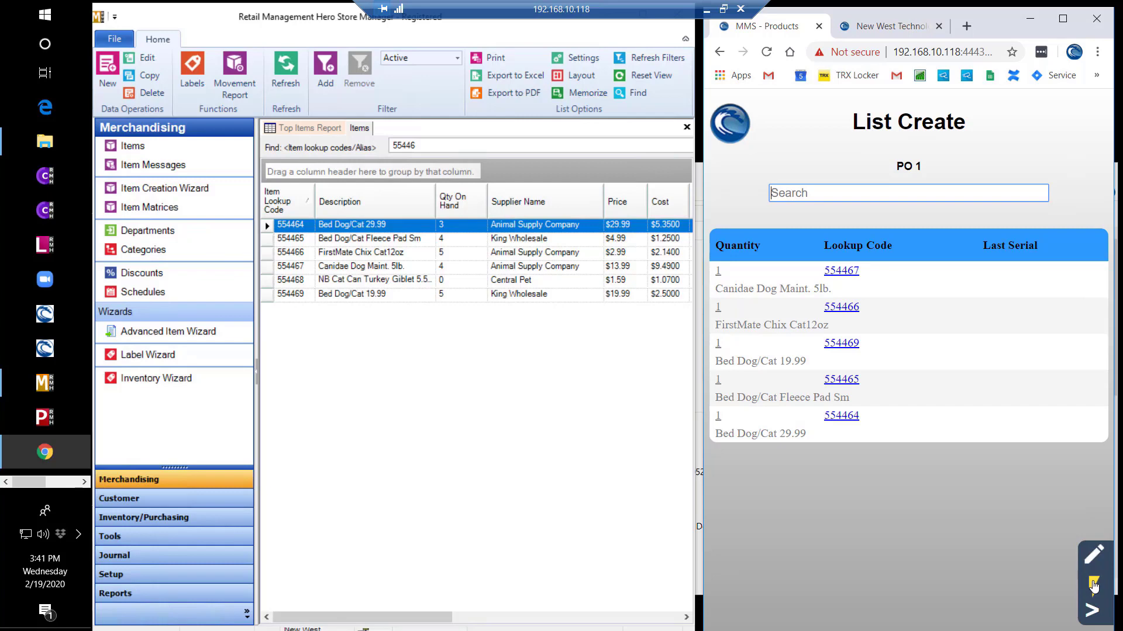
- Convert list PO 1 into purchase orders by primary supplier, producing PO 1 - 1 and PO 1 - 2
click(1089, 614)
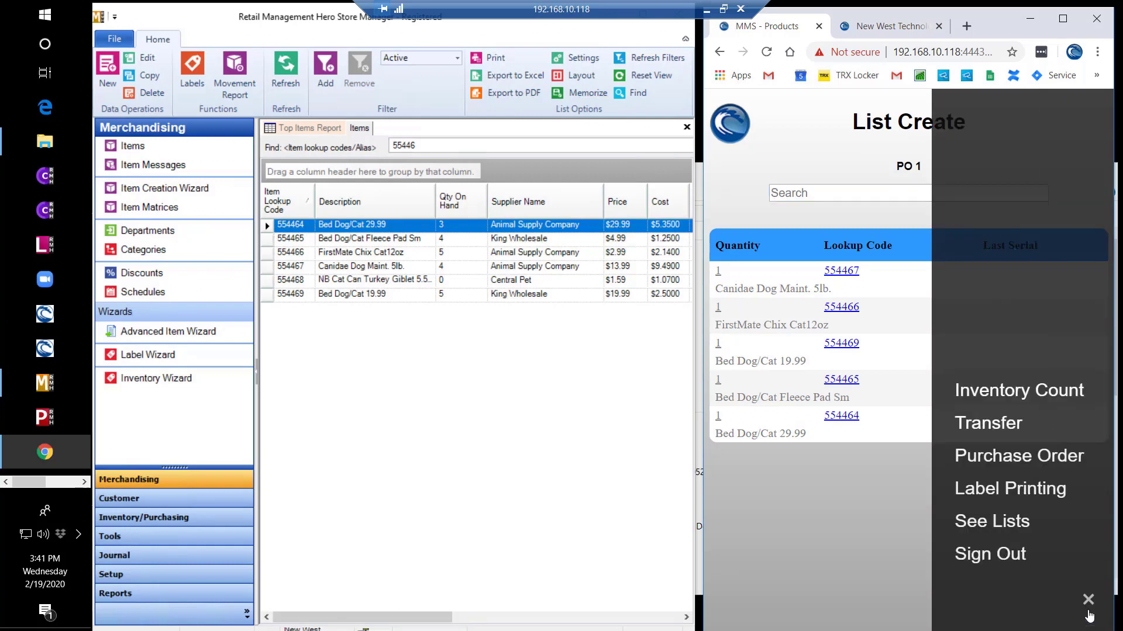
click(1047, 462)
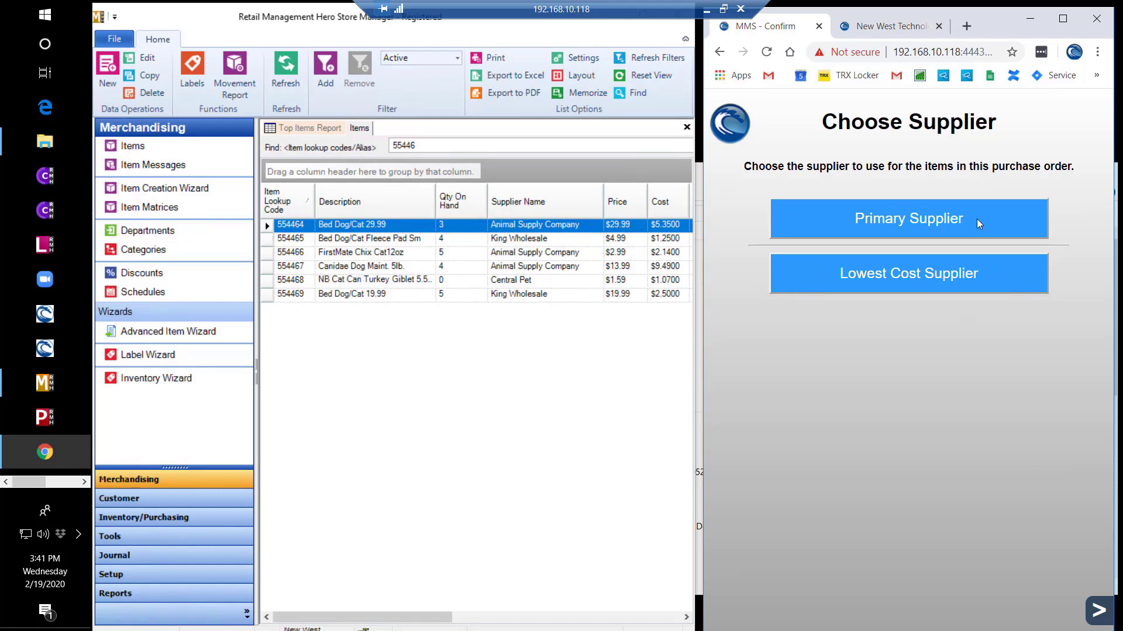
click(882, 219)
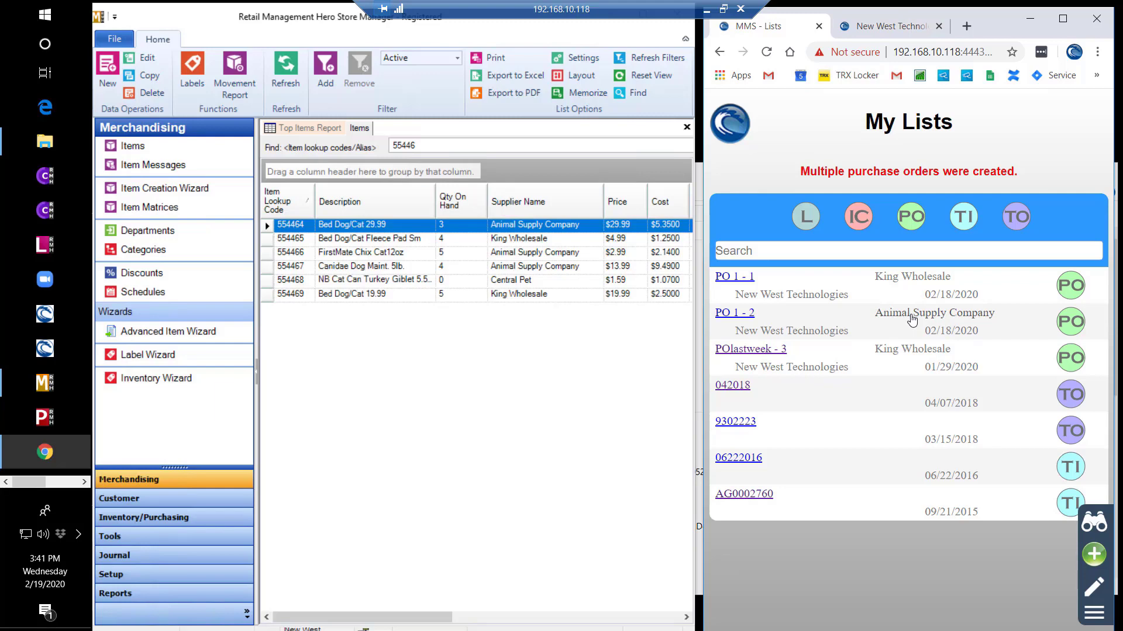
- Open PO 1 - 1 and review item 554465's purchasing history
click(753, 281)
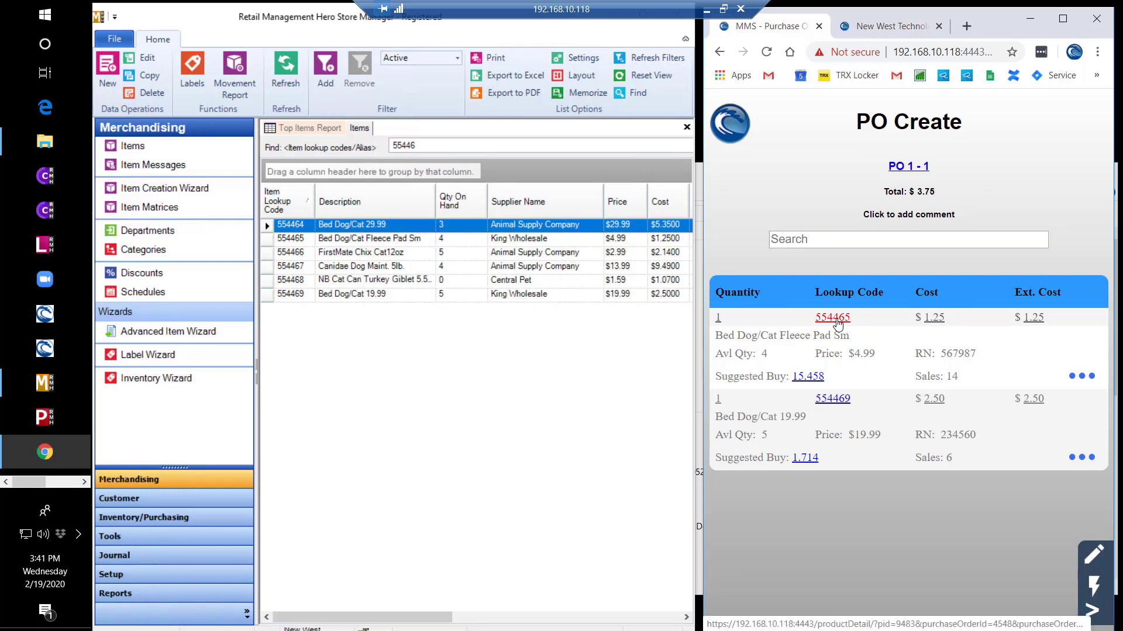
click(836, 321)
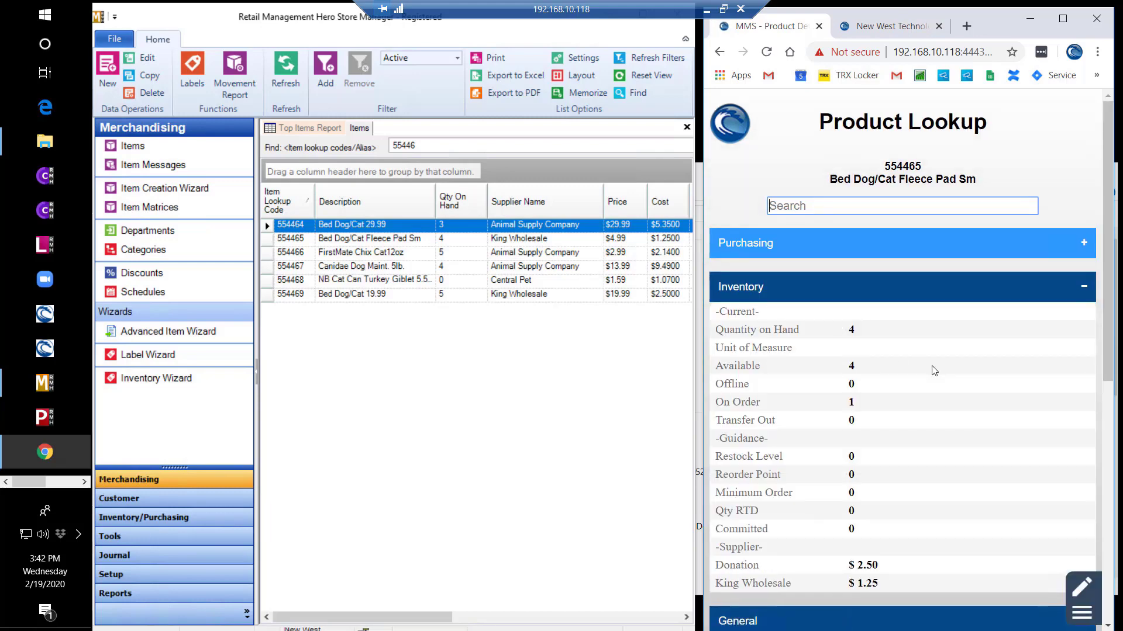
click(932, 250)
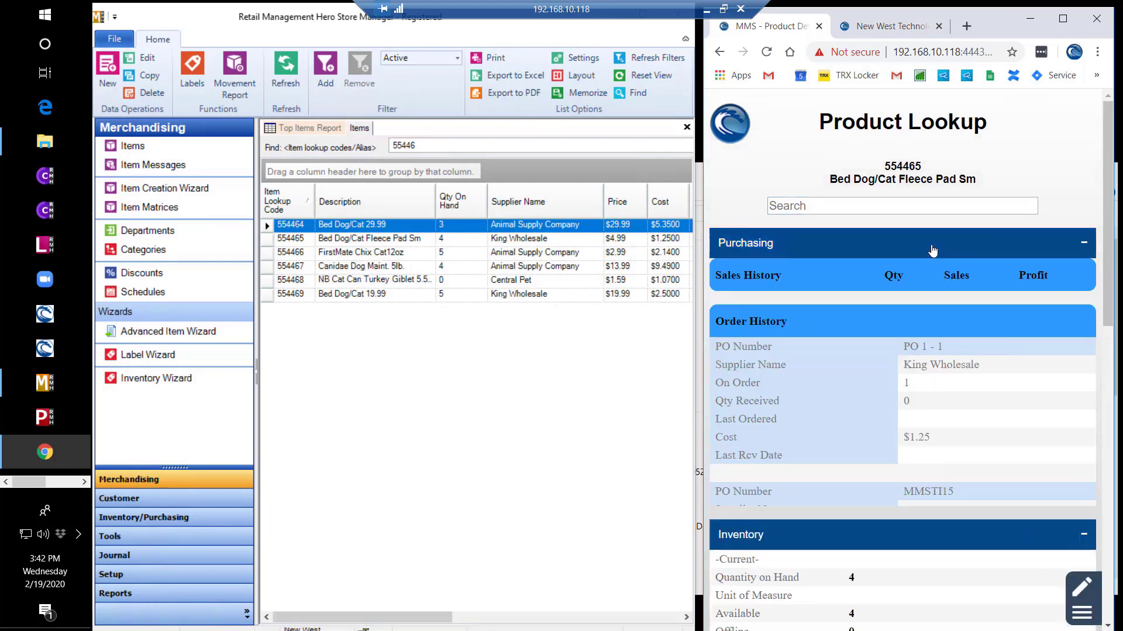
scroll(945, 387, down, 2)
scroll(945, 387, down, 1)
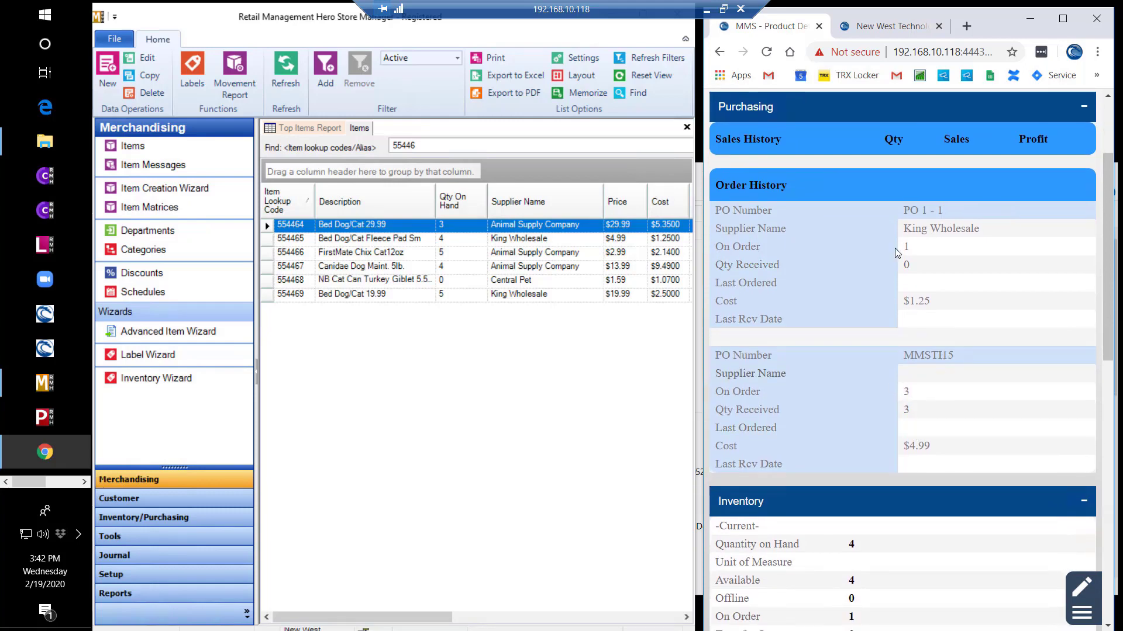
click(826, 116)
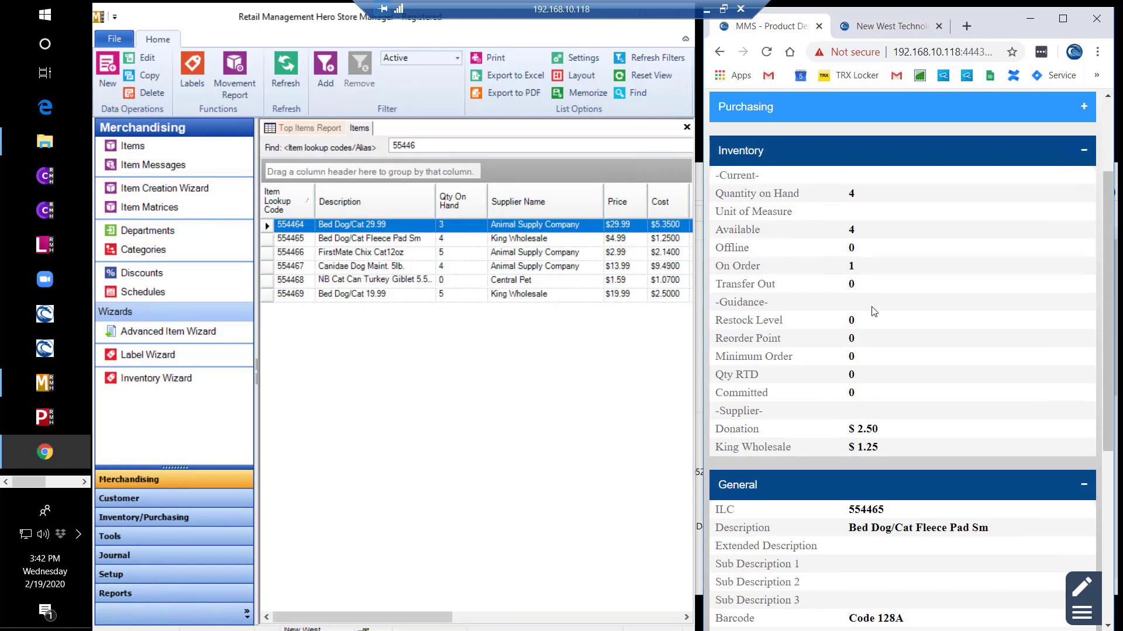
scroll(927, 461, down, 5)
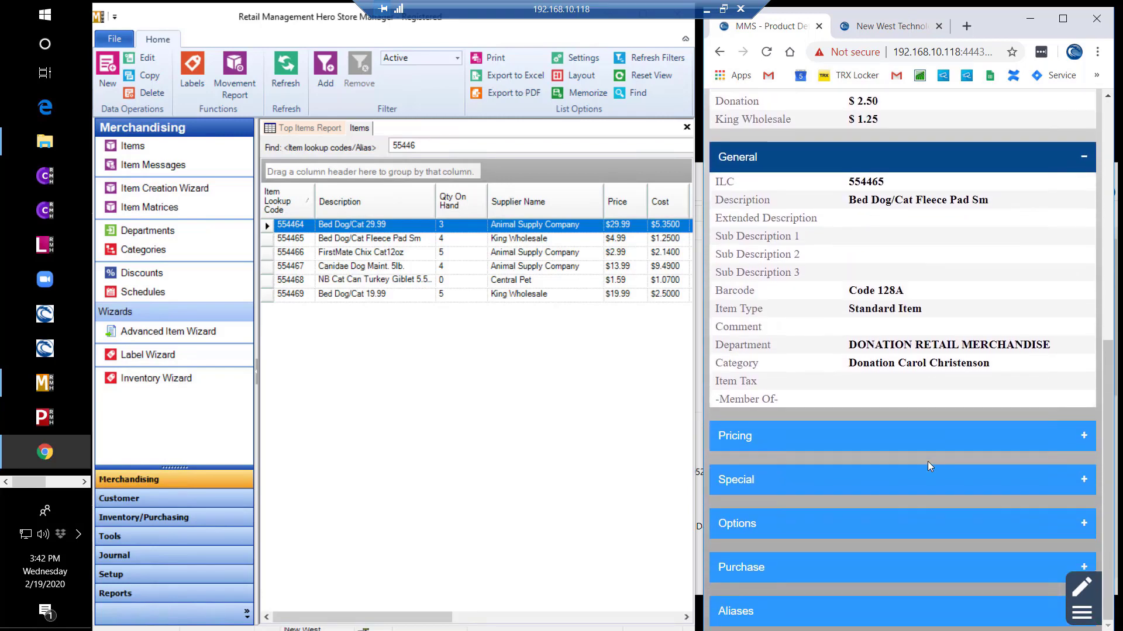
- Expand the item's Pricing, Special, Options, Purchase and Aliases sections
click(922, 446)
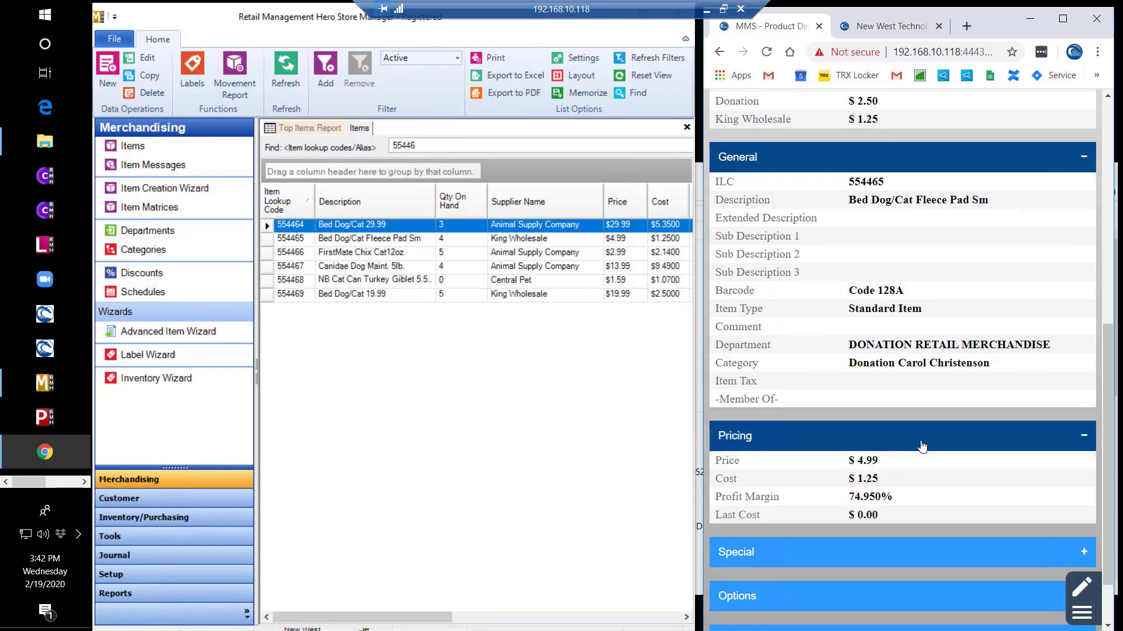
scroll(922, 446, down, 1)
click(917, 495)
click(920, 525)
click(918, 568)
click(916, 614)
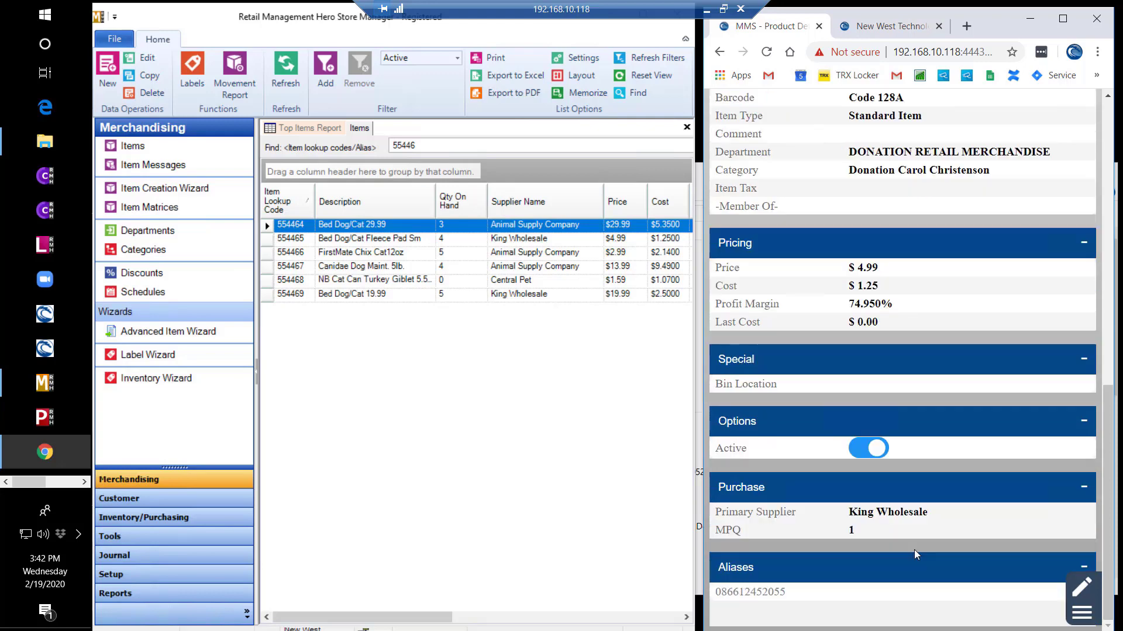
scroll(914, 550, up, 3)
click(1082, 586)
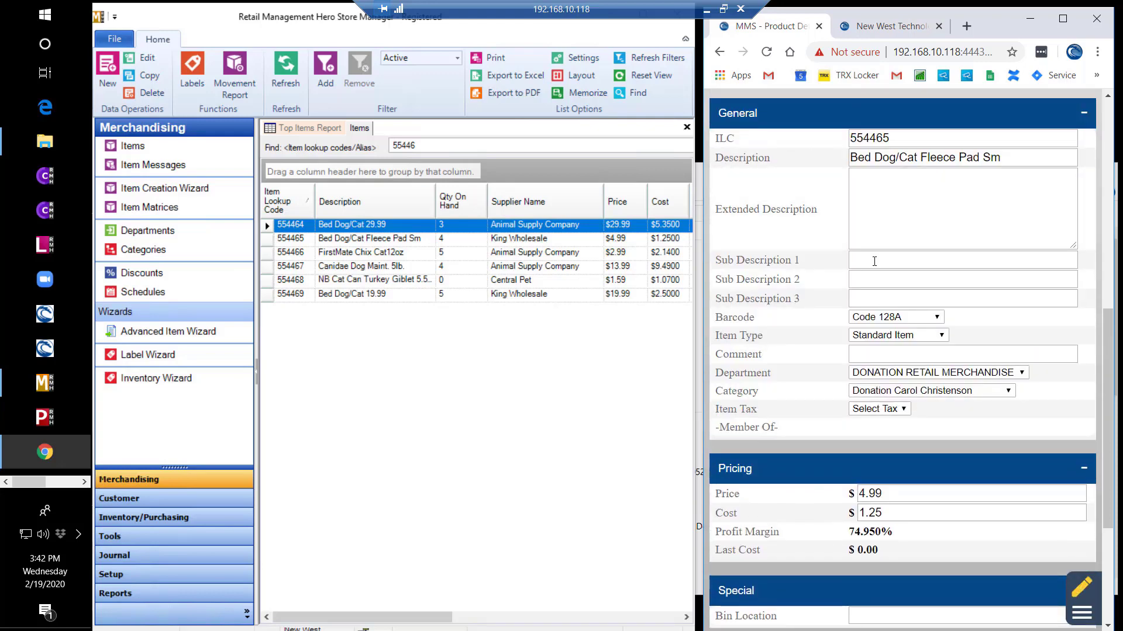
- Set the Fleece Pad's Sub Description 1 to 'Really Soft' and save
click(874, 261)
text(Really Soft)
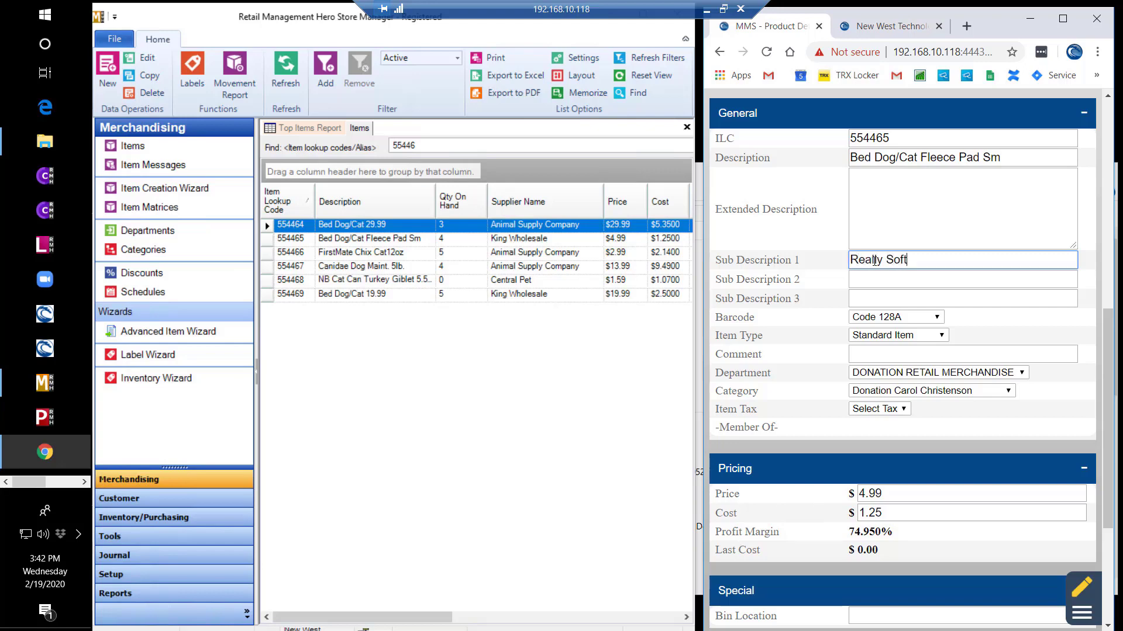
key(Return)
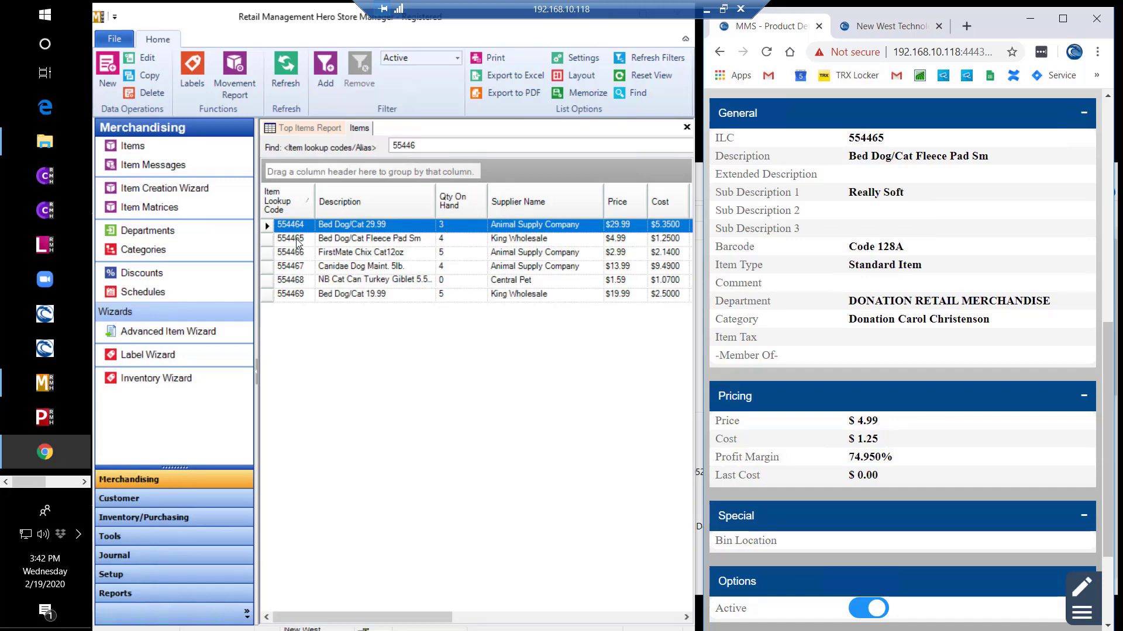
- Verify item 554465's record in Store Manager, then return to PO 1 - 1
click(297, 240)
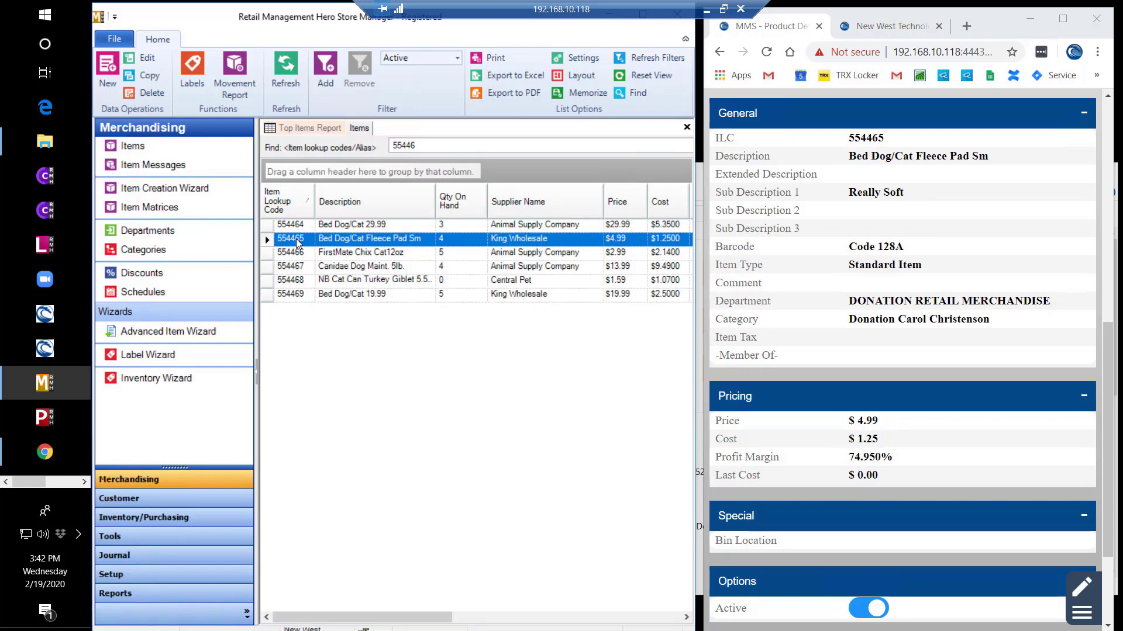
double_click(296, 238)
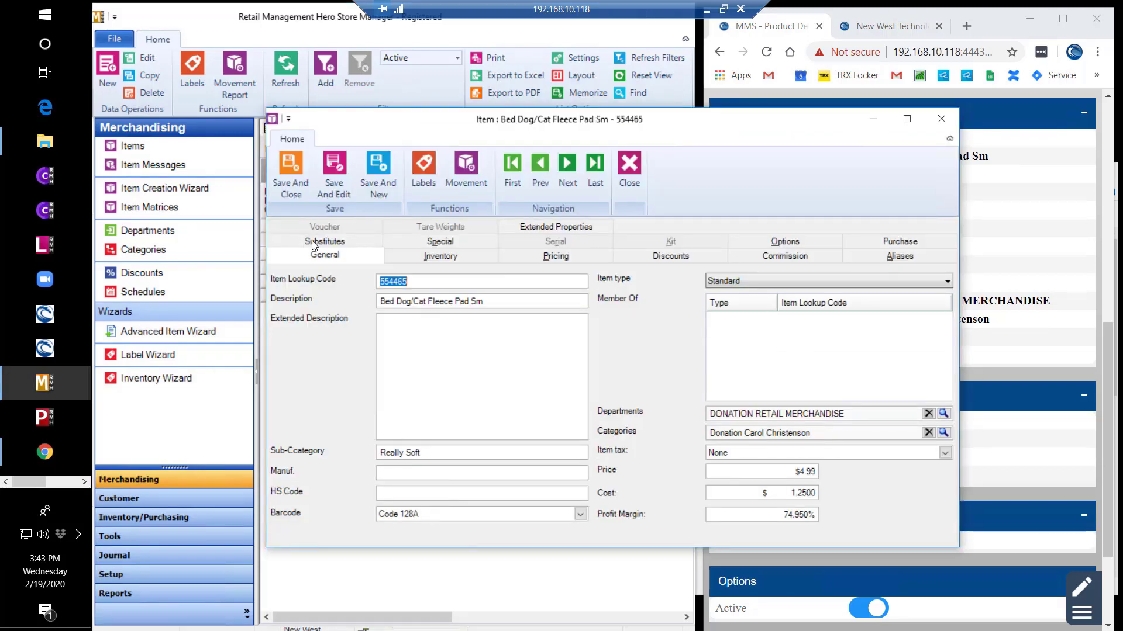
click(290, 172)
click(976, 583)
key(alt+Left)
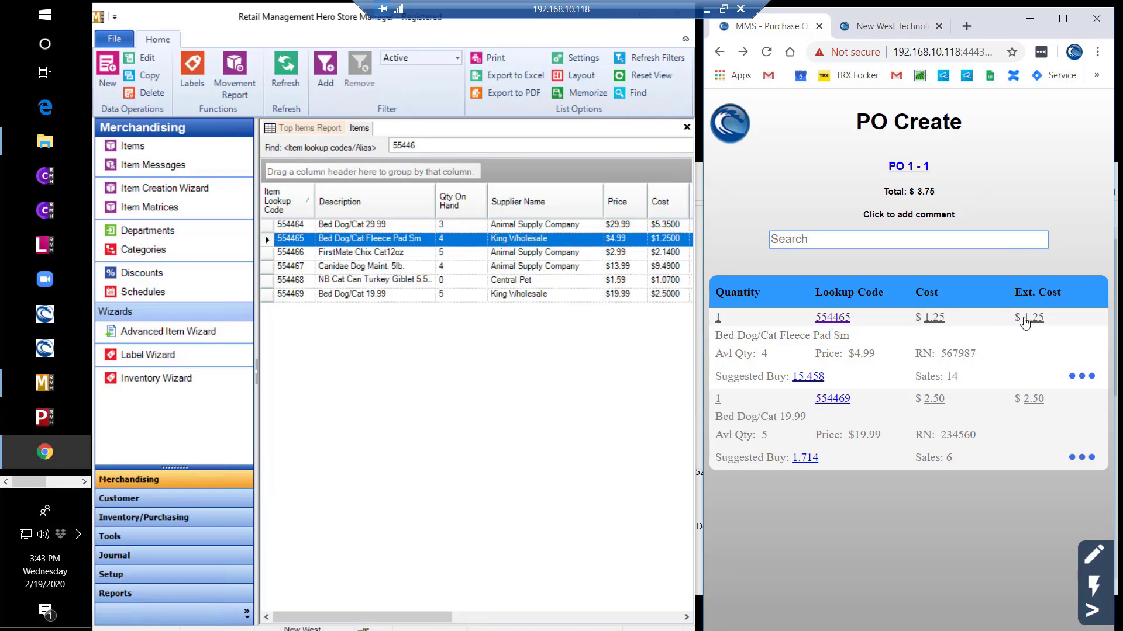
- Change item 554465's quantity on PO 1 - 1 from 1 to 2
click(719, 318)
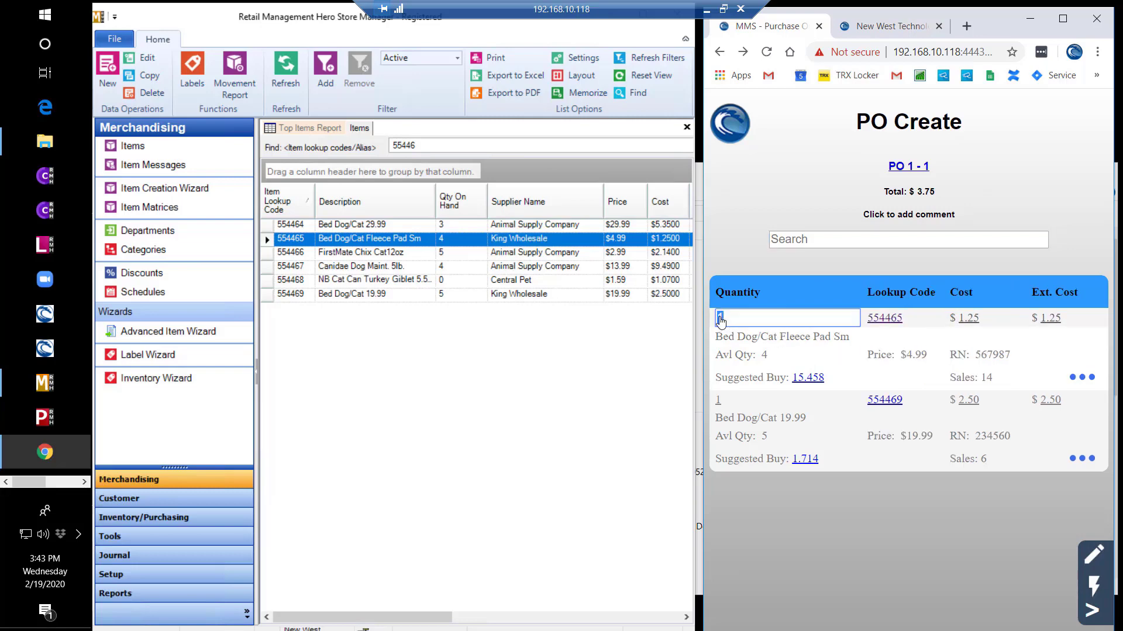
text(2)
key(Return)
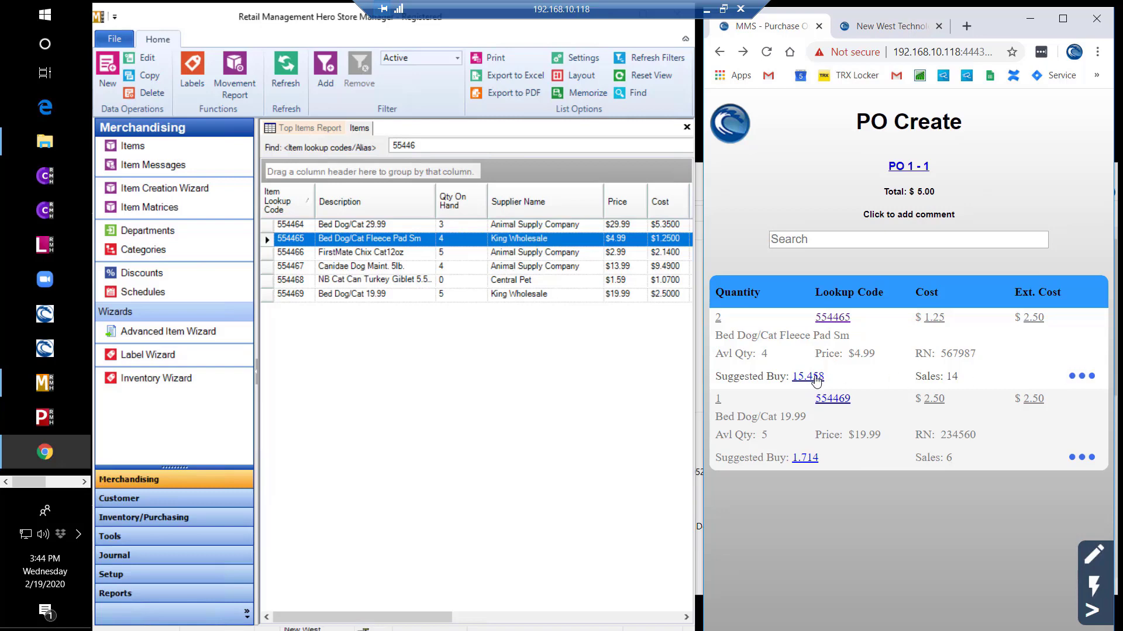
- Expand item 554465's suggested-buy details, then collapse them to the summary line
click(1079, 377)
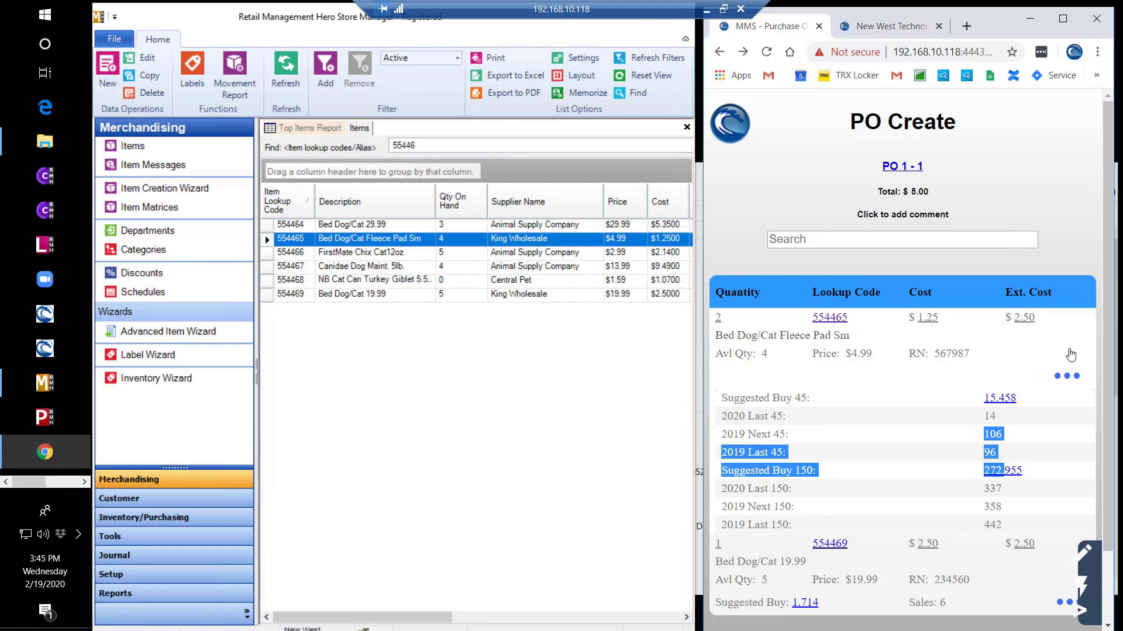
click(929, 357)
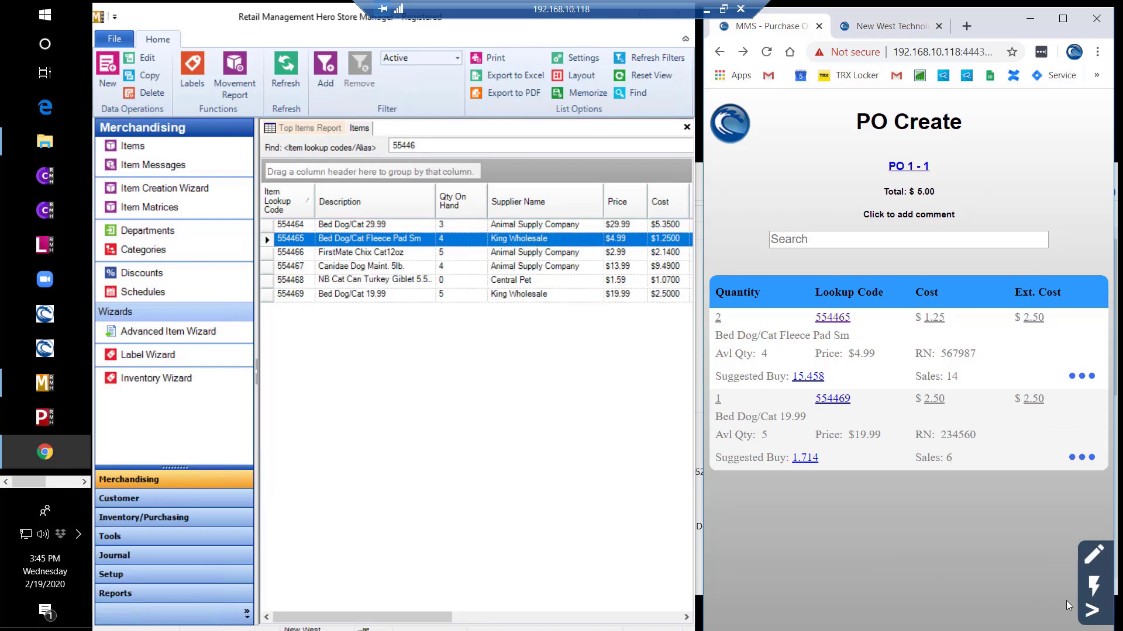
- Apply the suggested buy of 15 to item 554465, refresh the total, and release PO 1 - 1
click(1092, 614)
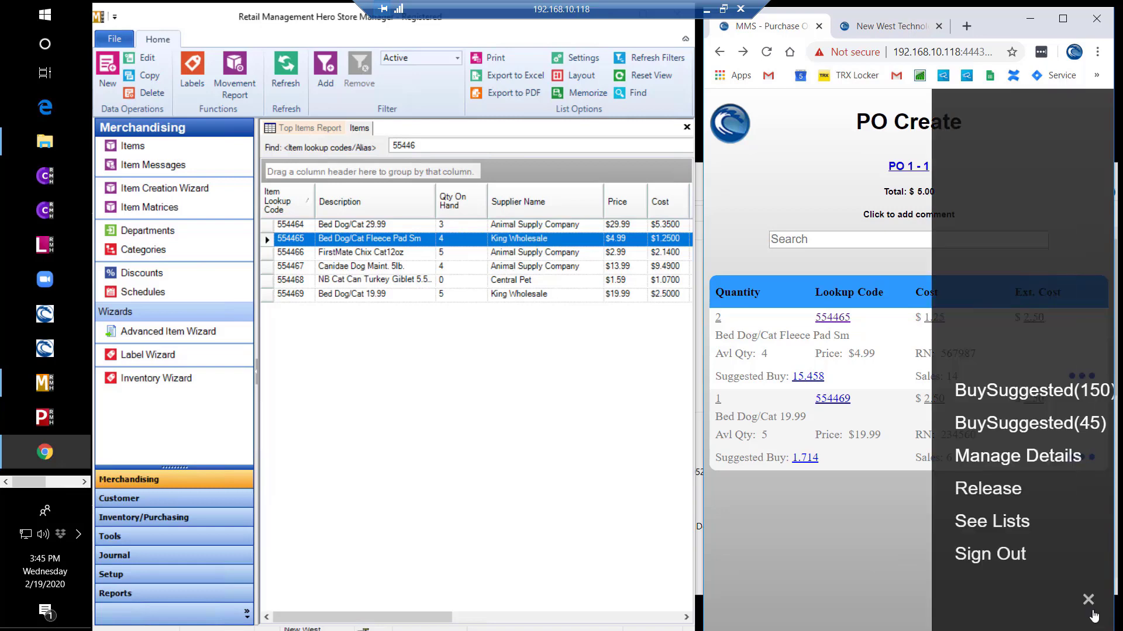
click(1033, 427)
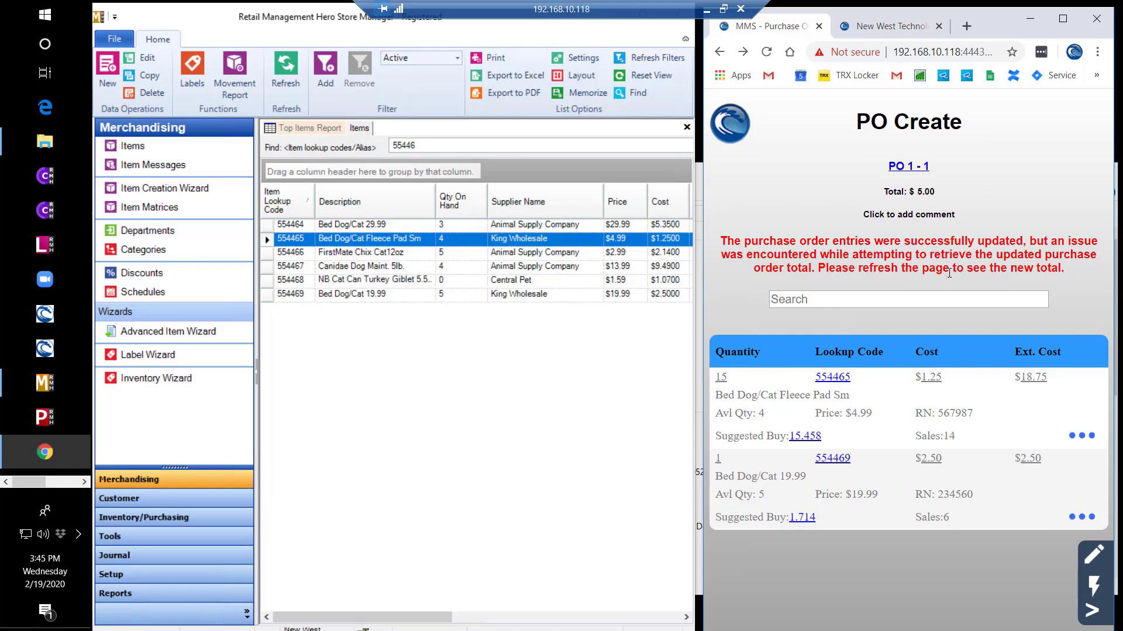
click(765, 54)
click(767, 54)
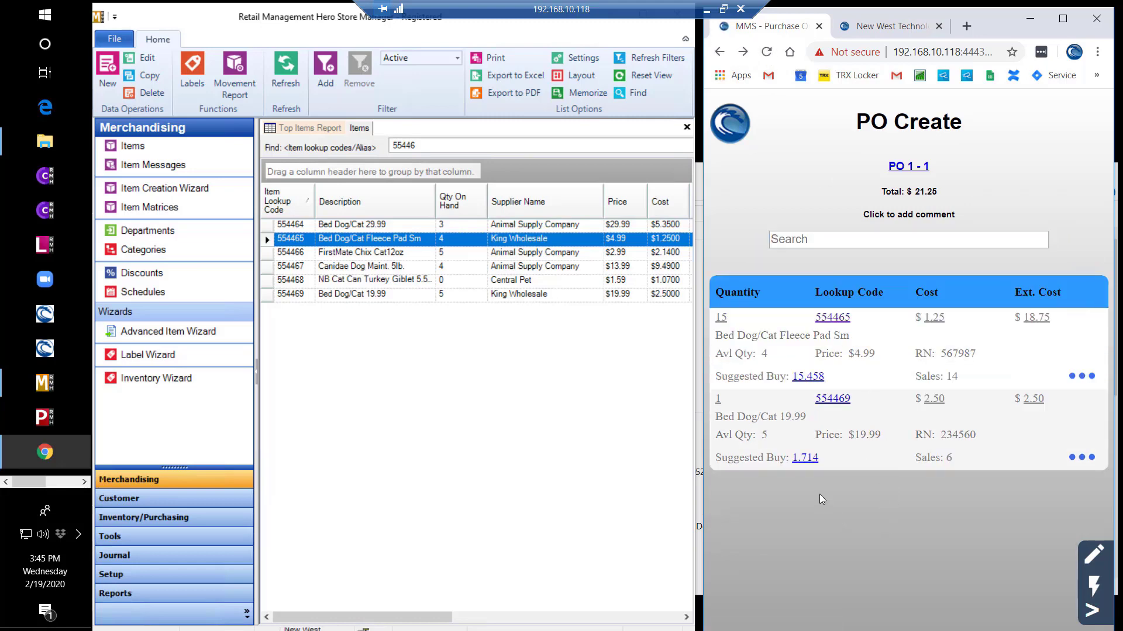
click(1091, 611)
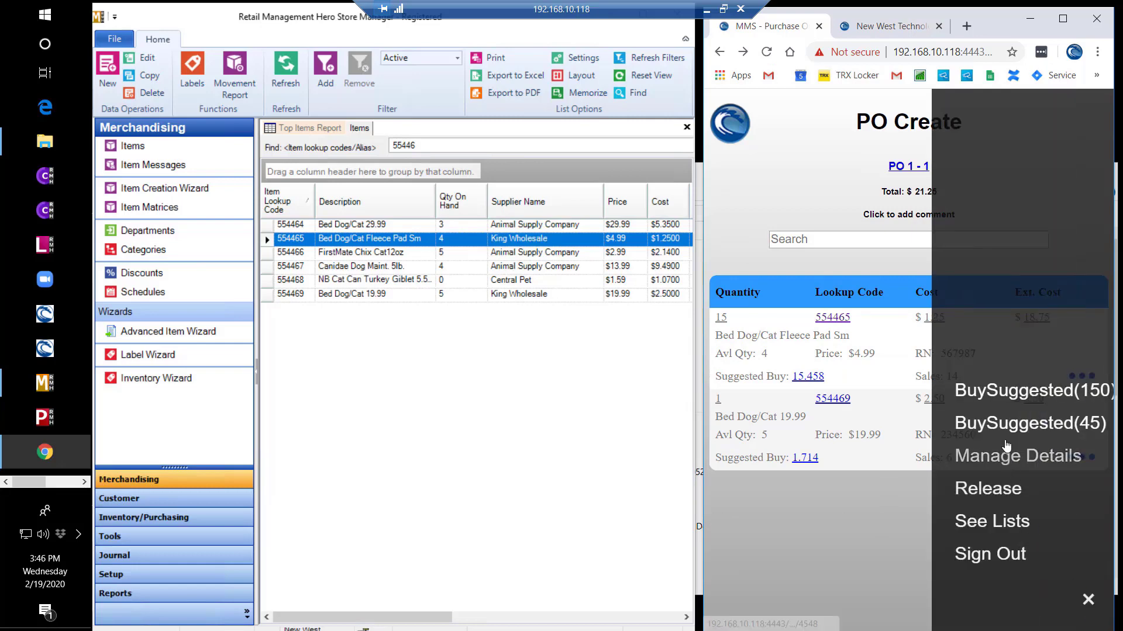
click(998, 491)
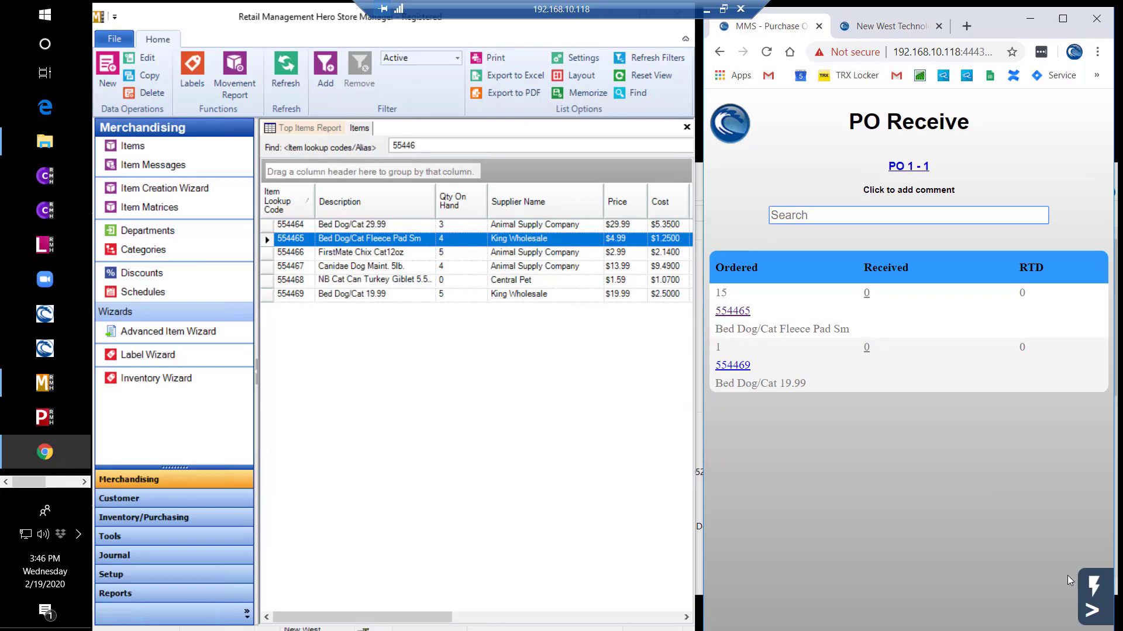
- Enter 14 received for item 554465 and 2 for item 554469, then submit the receipt
click(1094, 623)
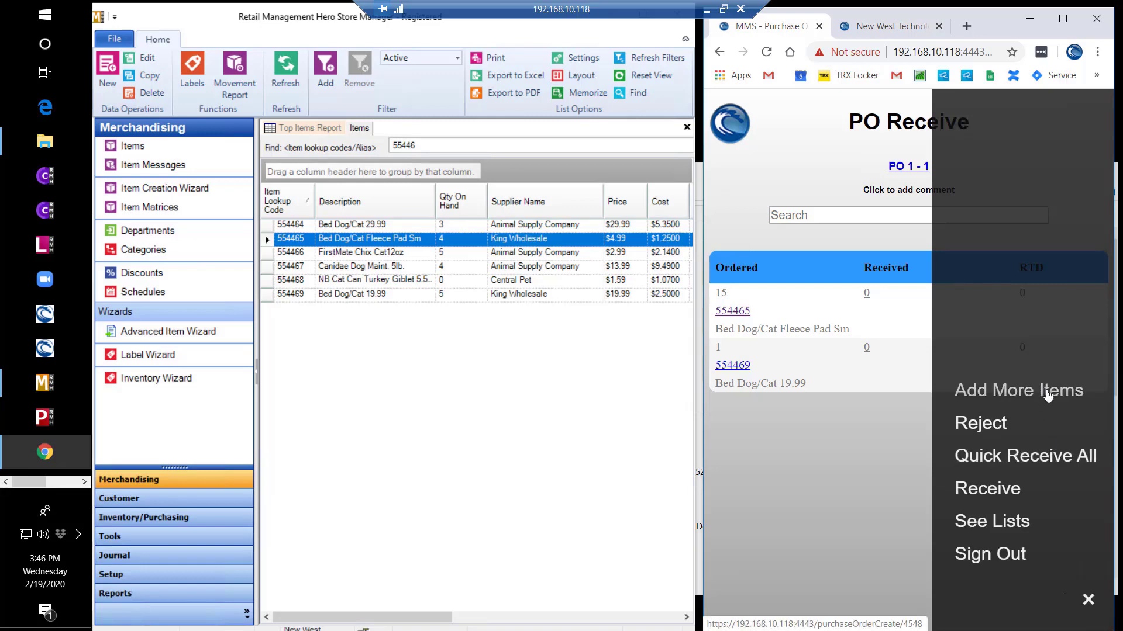
click(873, 465)
click(866, 294)
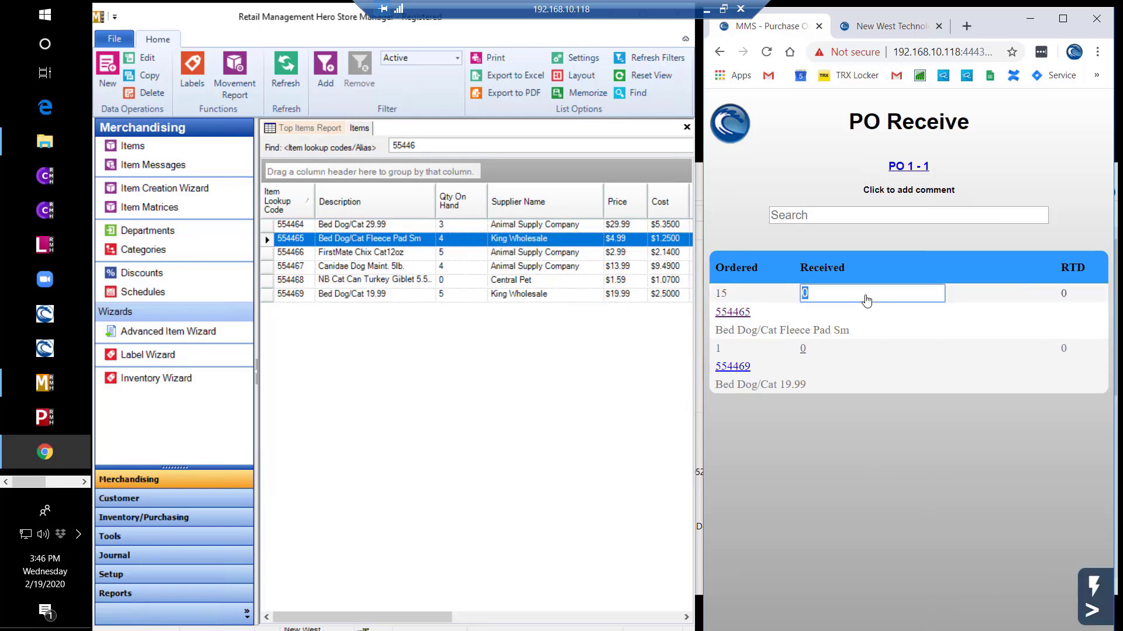
text(14)
key(Return)
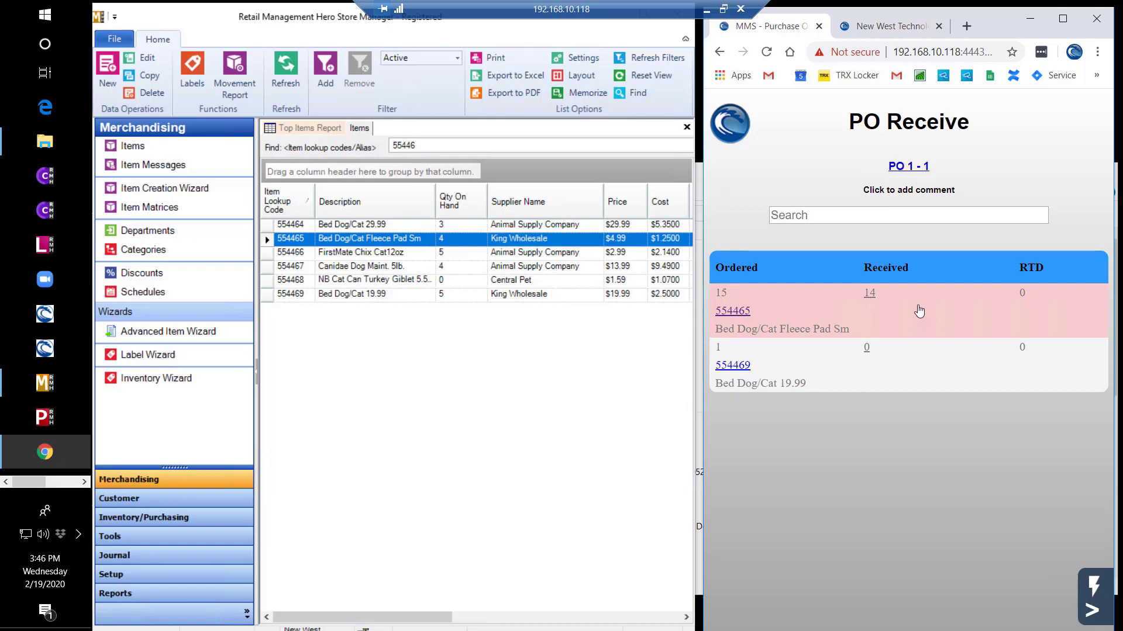
click(868, 351)
text(2)
key(Return)
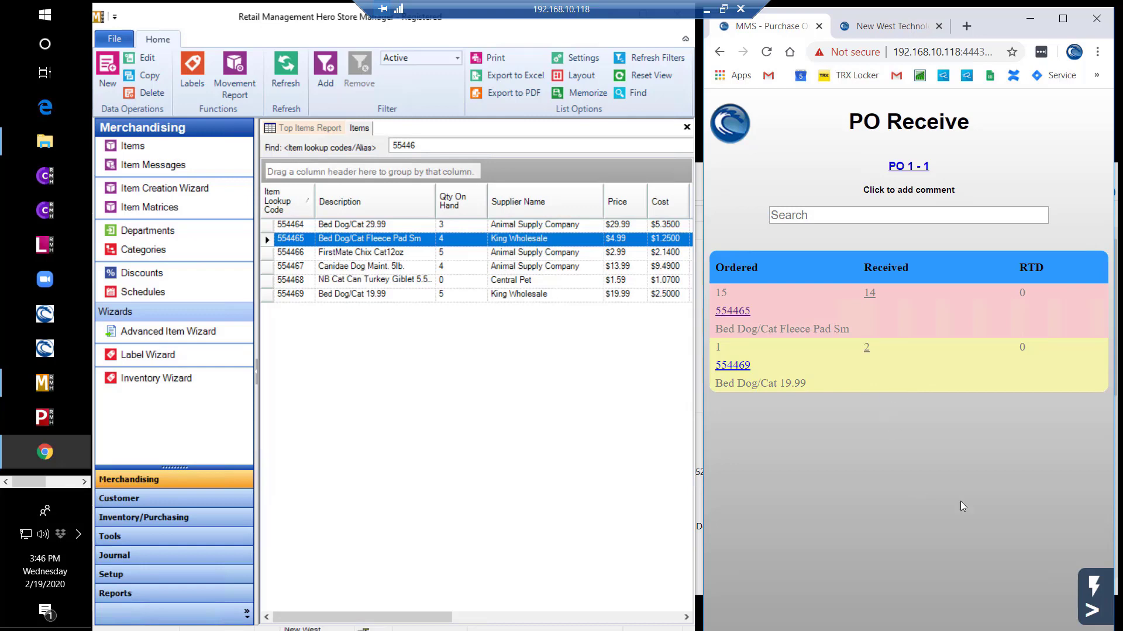
click(1092, 614)
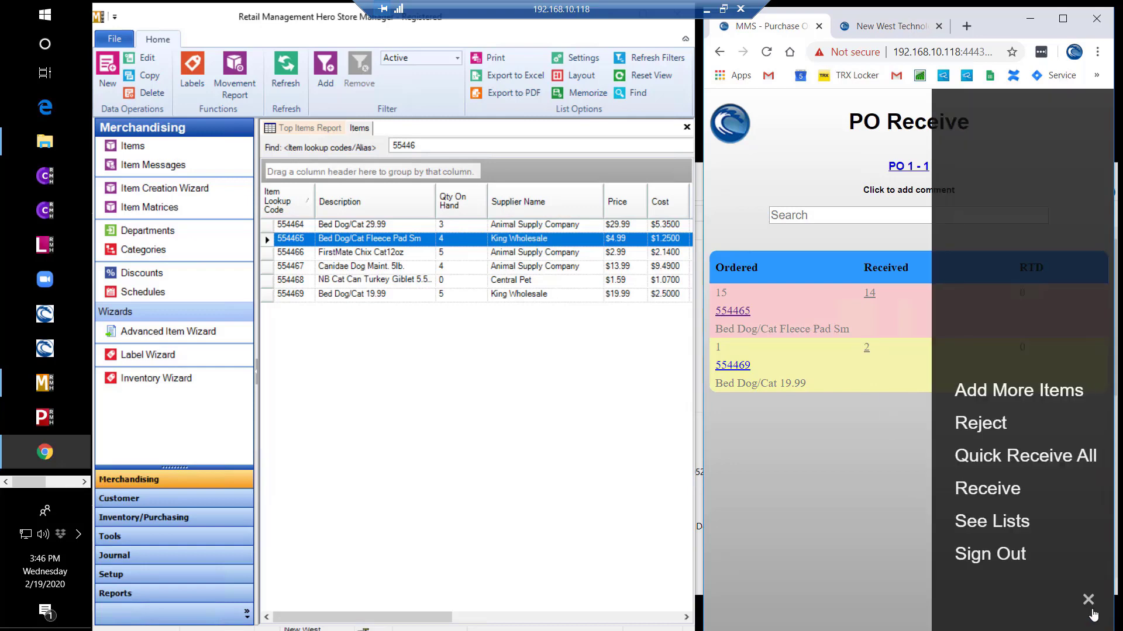
click(998, 492)
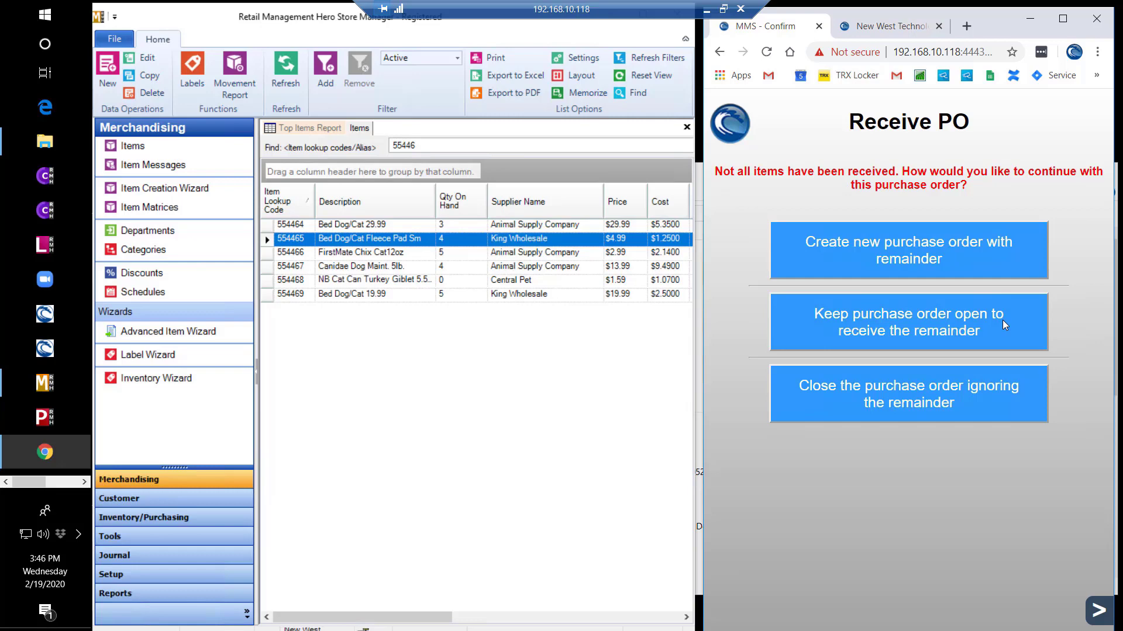
- Close the purchase order, ignoring the unreceived remainder
click(997, 399)
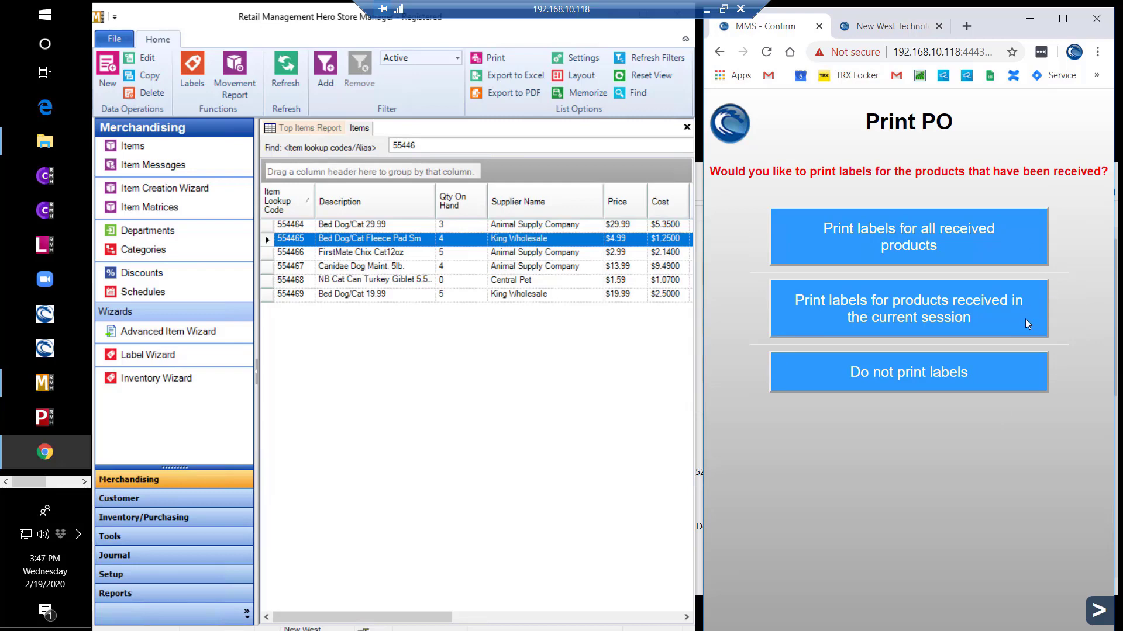
- Print labels for all received products at one label per item, with printer defaults turned off
click(994, 243)
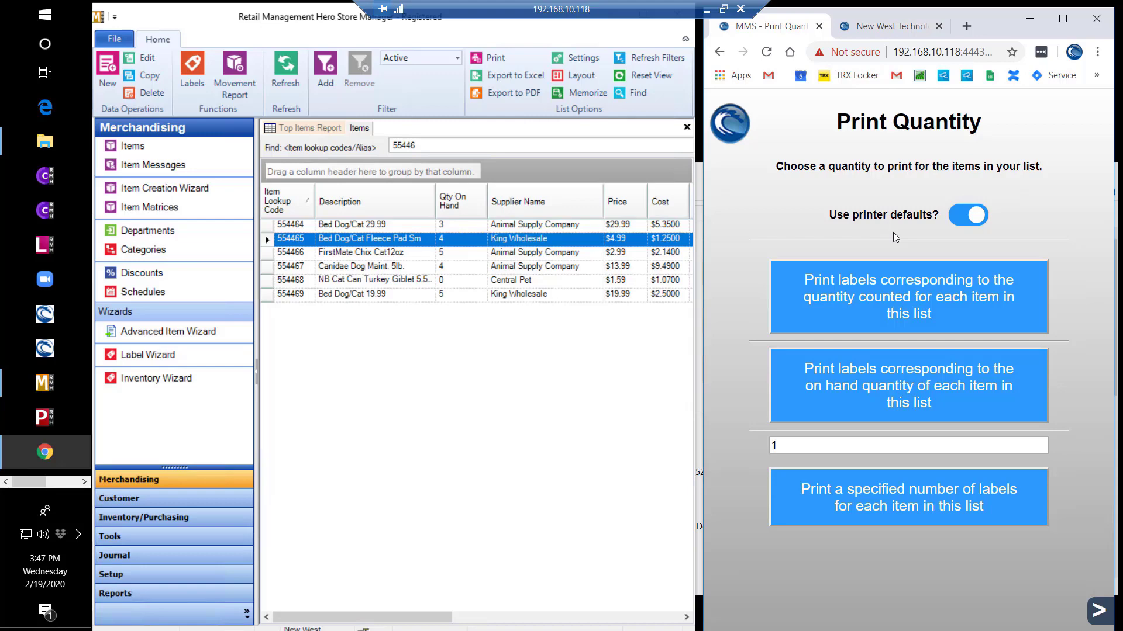
click(958, 223)
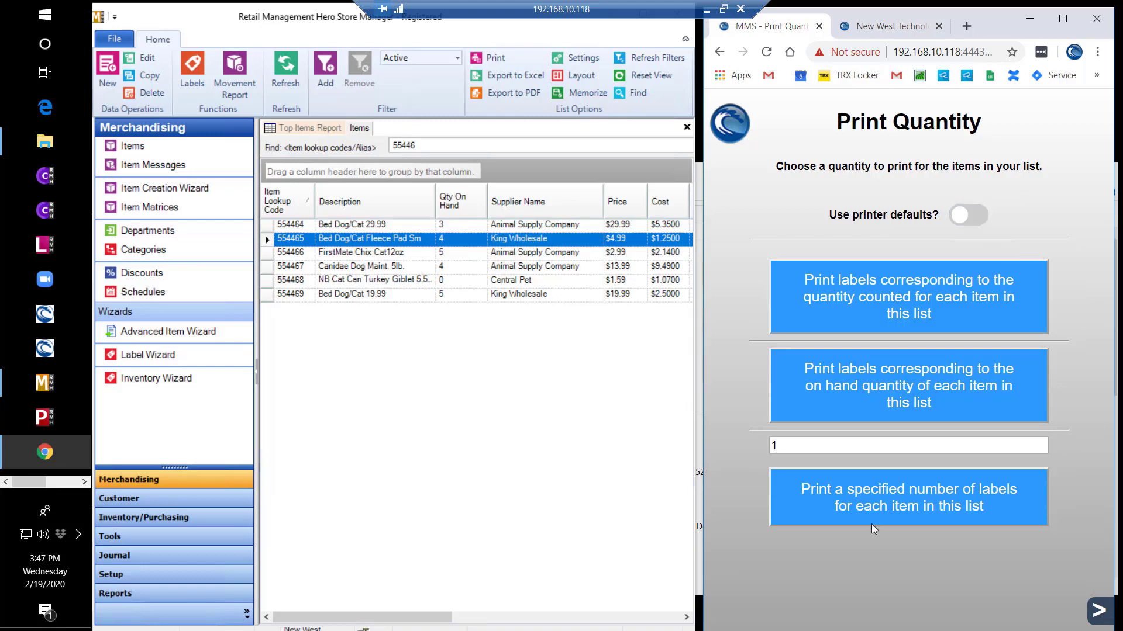
click(881, 508)
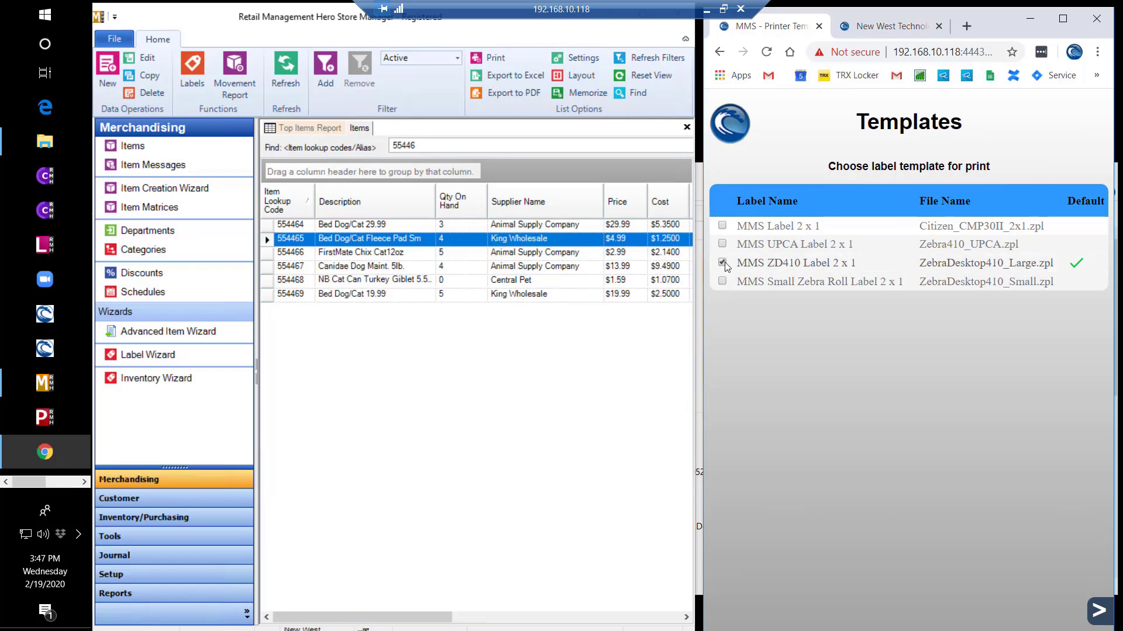
- Print the labels on the Zebra 410 and check the job completes in the Job Queue
click(1098, 610)
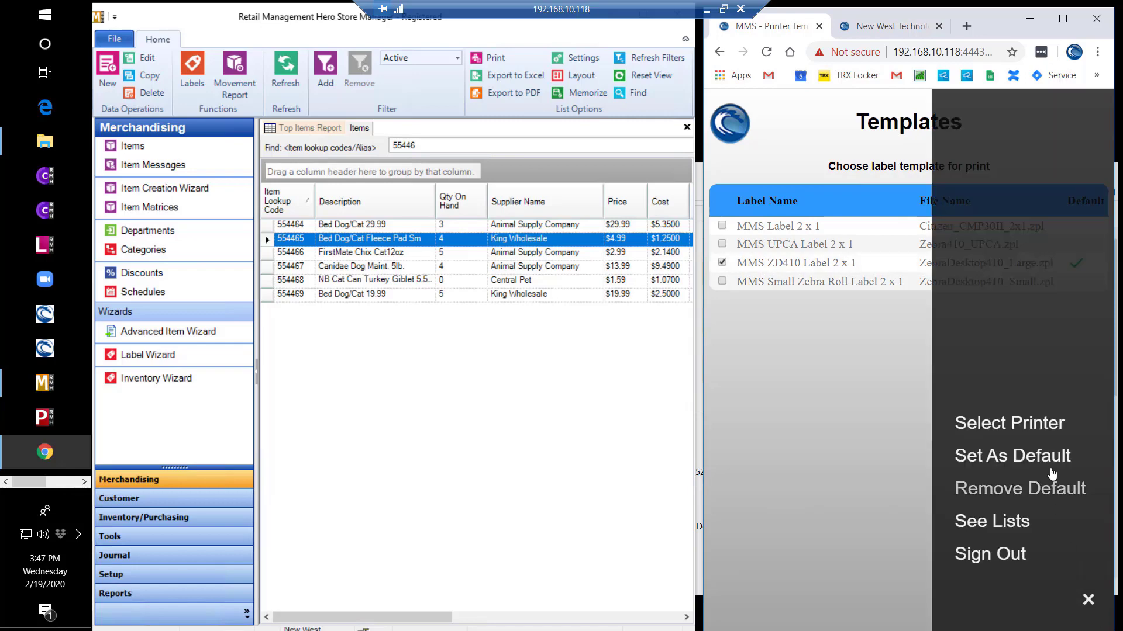
click(1026, 428)
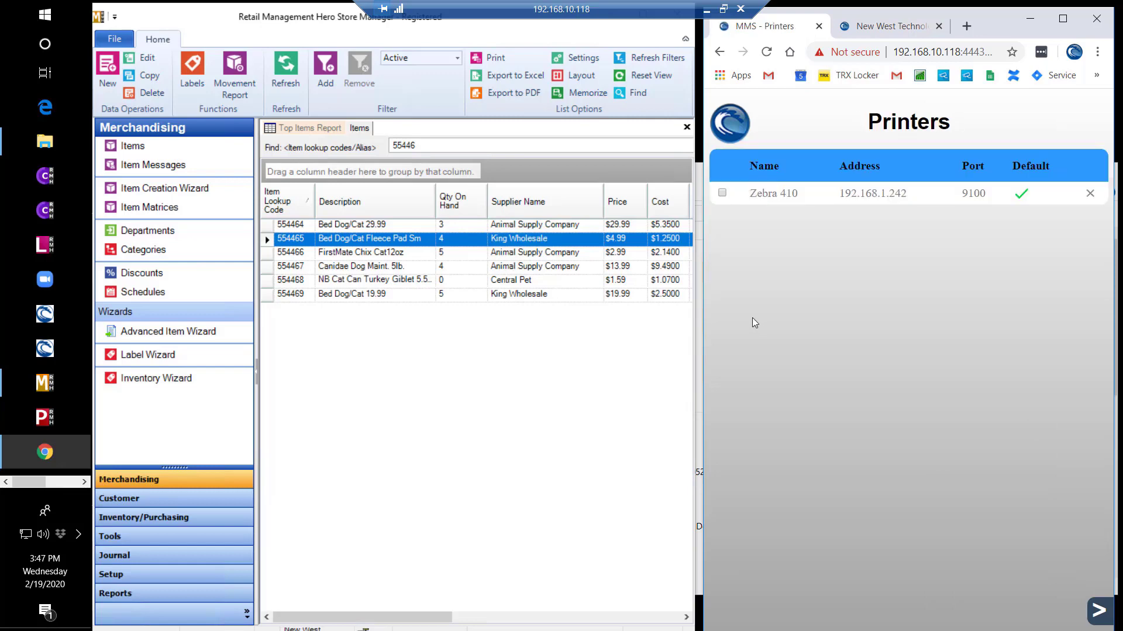
click(723, 194)
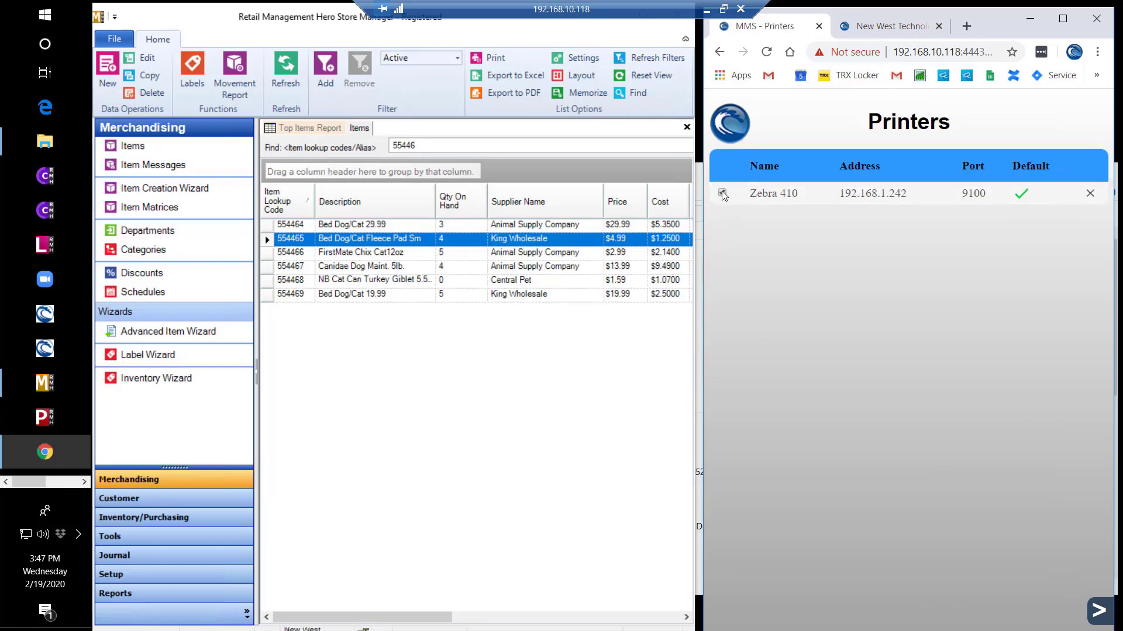
click(1094, 614)
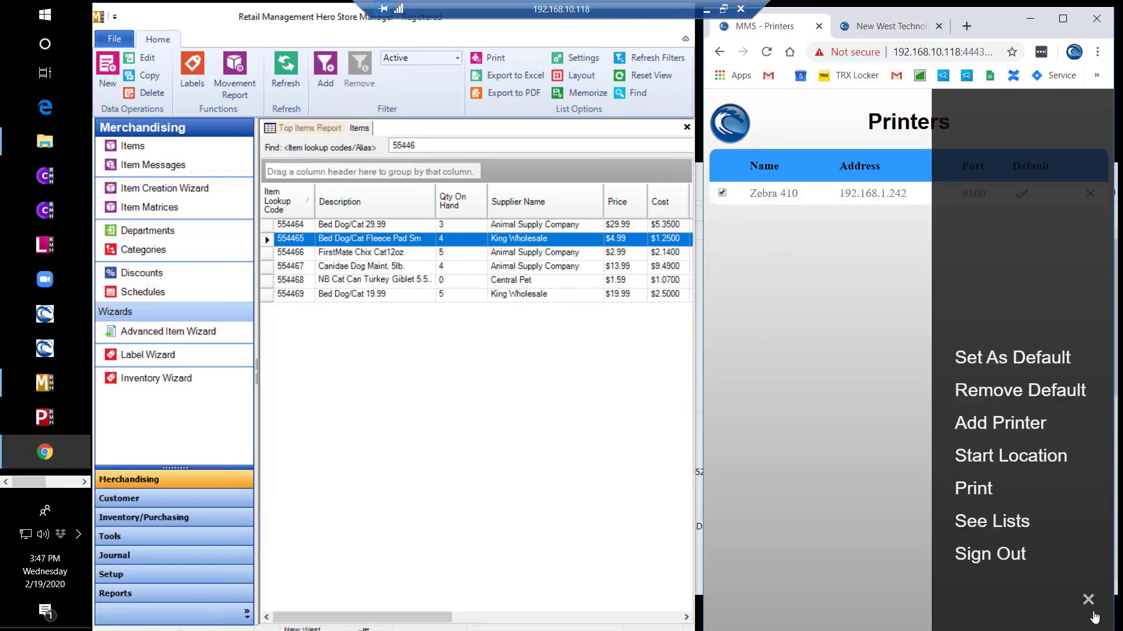
click(984, 490)
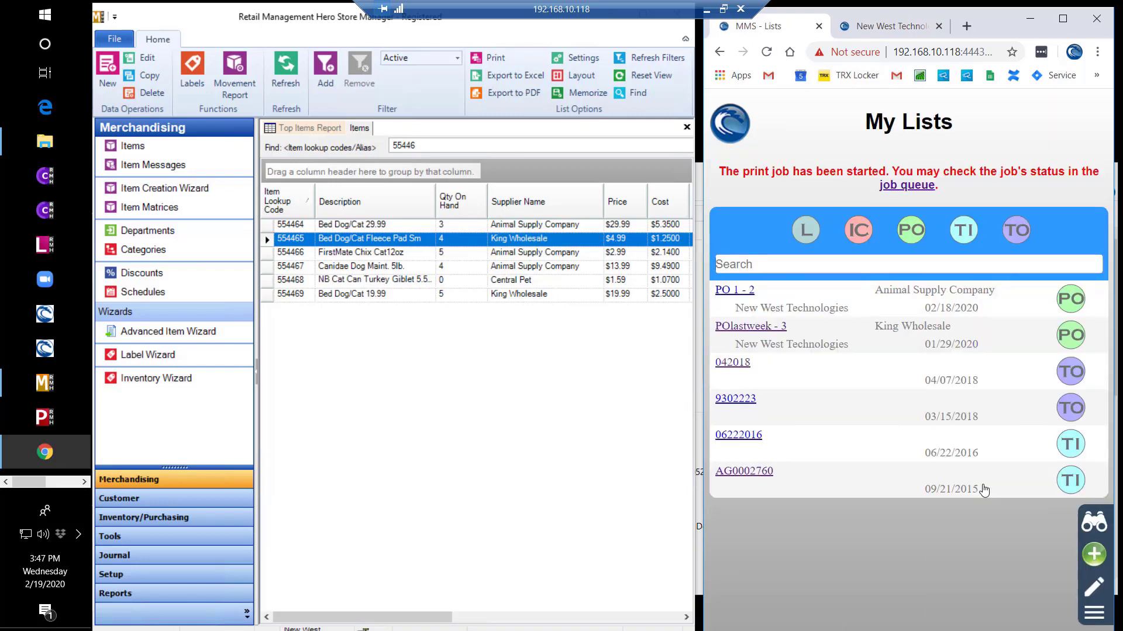
click(920, 186)
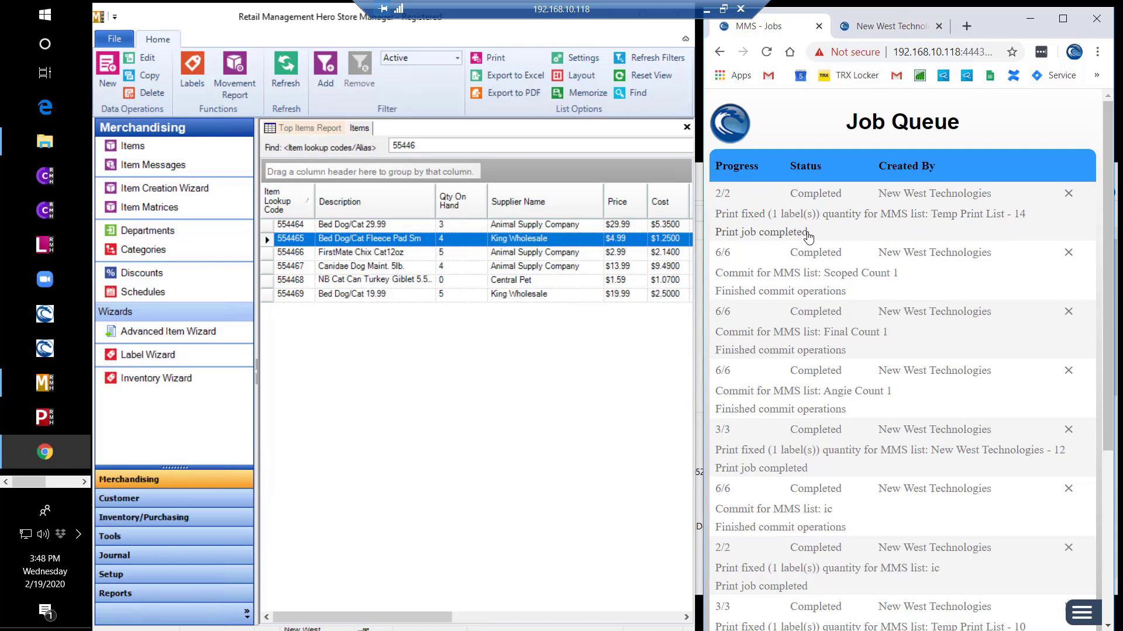
- Open PO 1 - 2 and add a comment with the contact's name and phone number
click(916, 234)
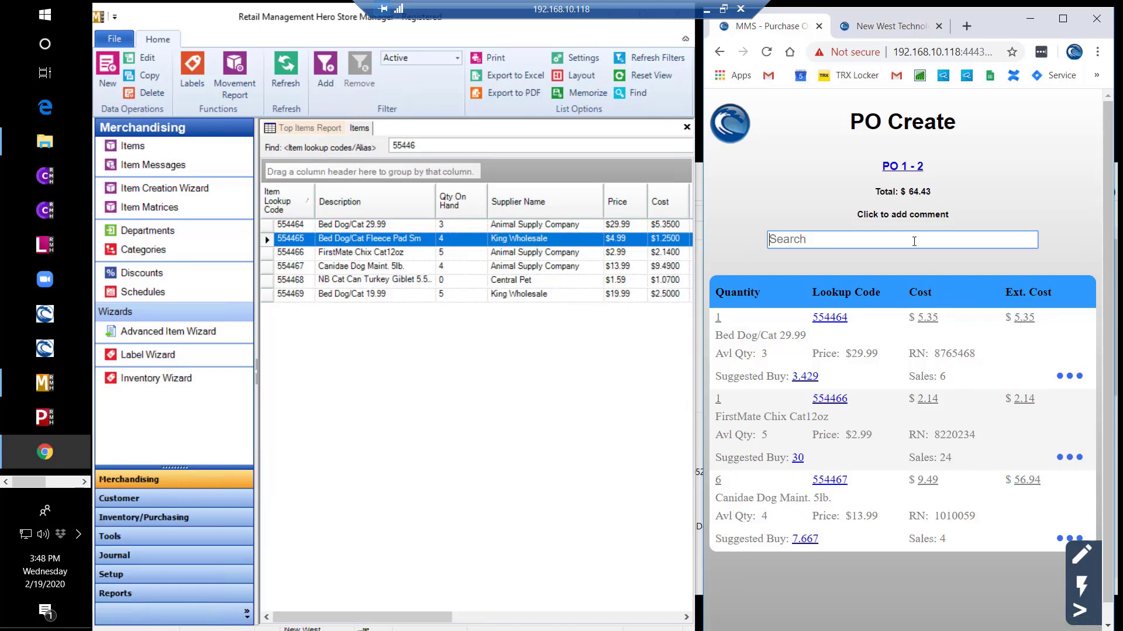
click(906, 216)
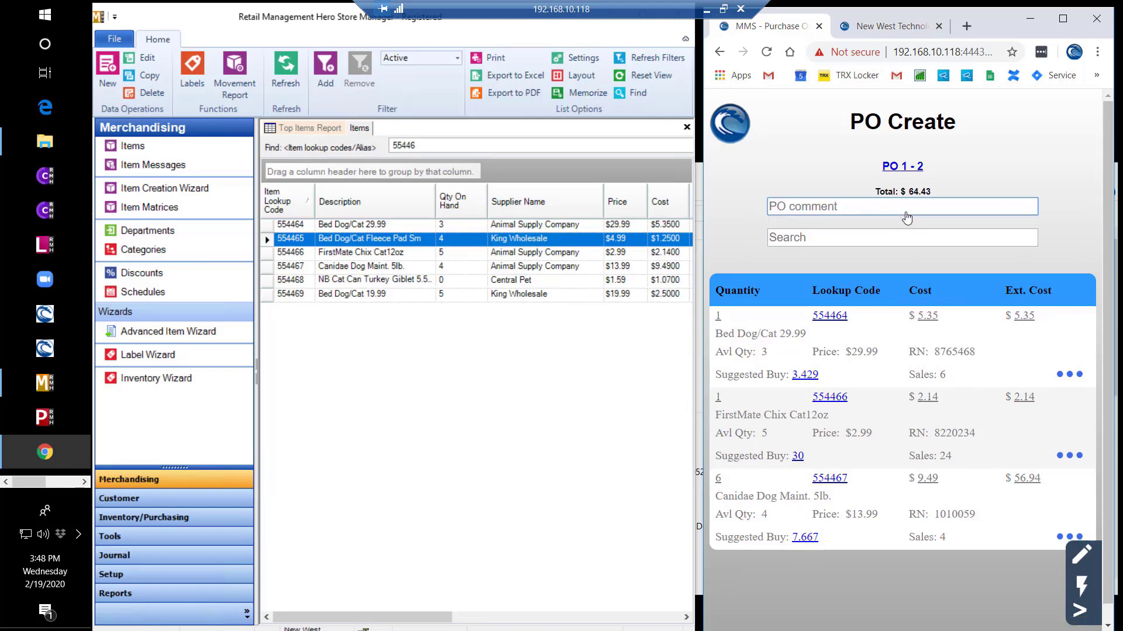
text(For Dan @ 503-555-5555)
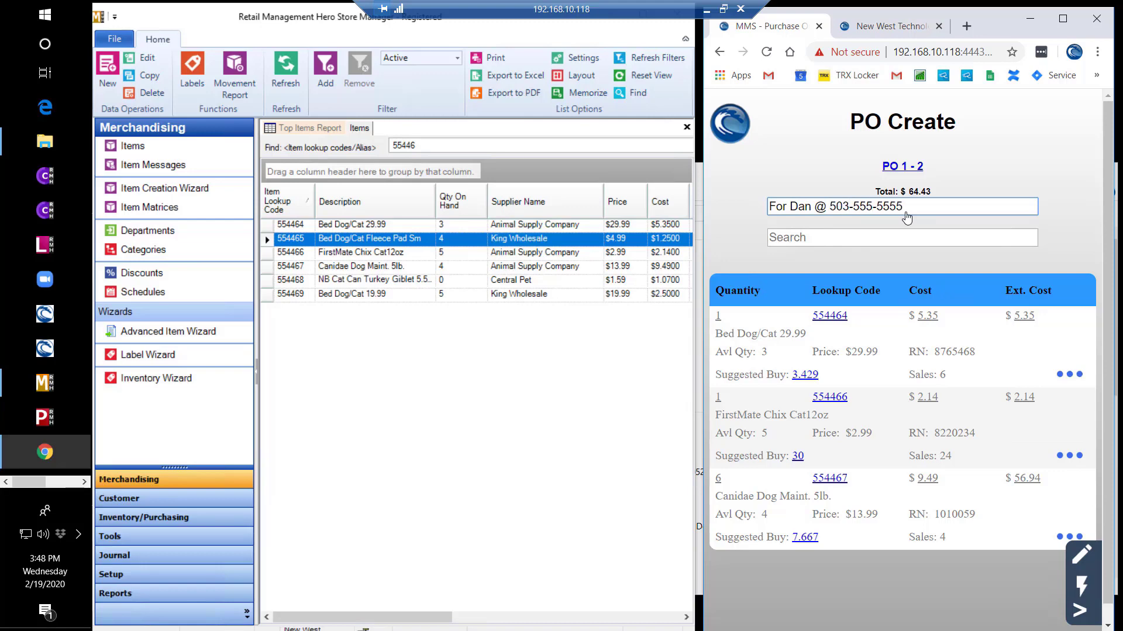
key(Return)
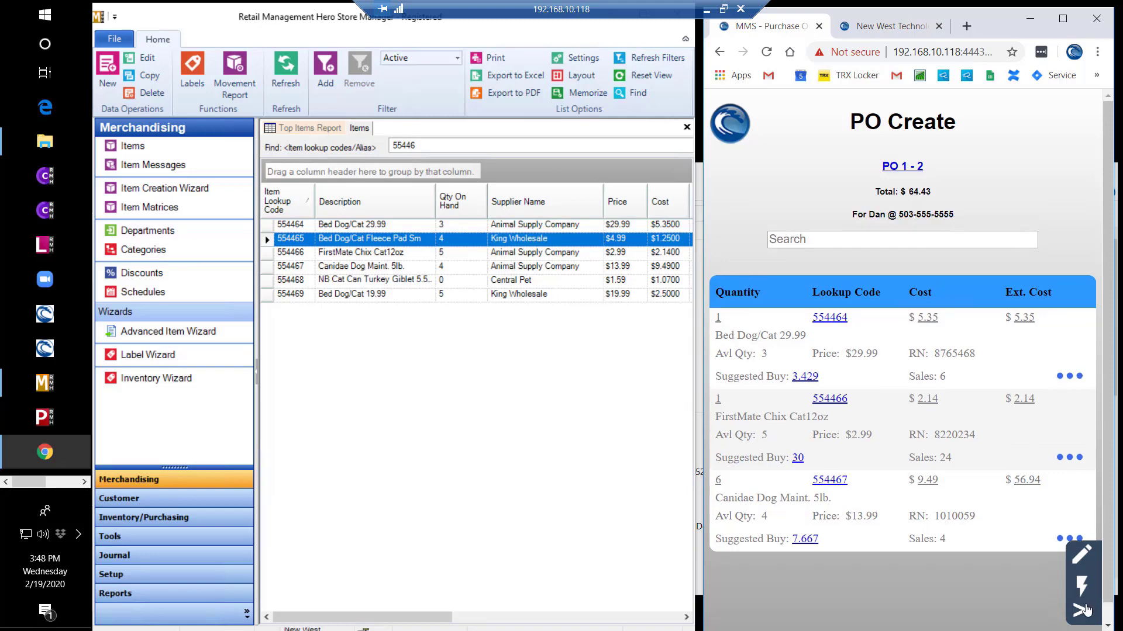
click(1084, 610)
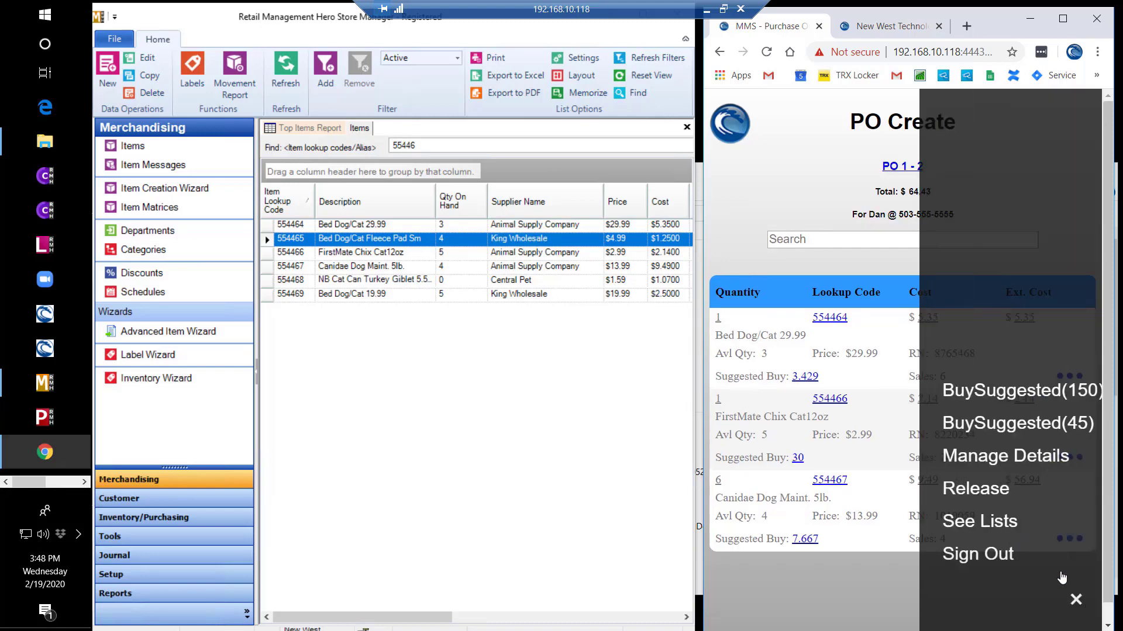
- Save $2.00 shipping and $3.00 other fees as PO 1 - 2's landed costs, then expand General
click(1028, 459)
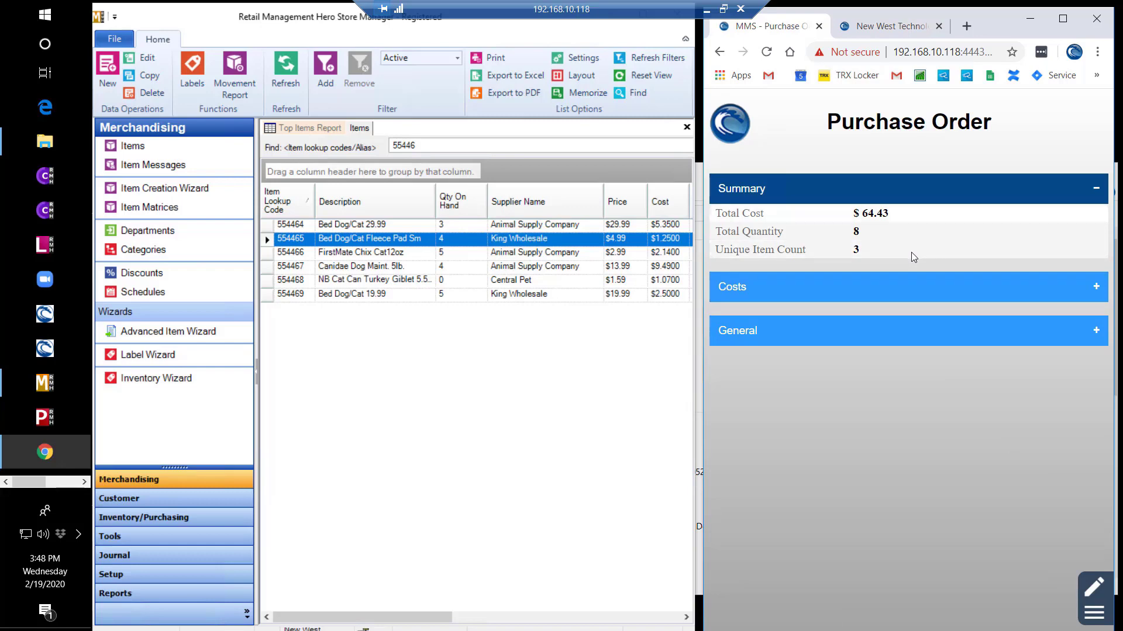
click(917, 289)
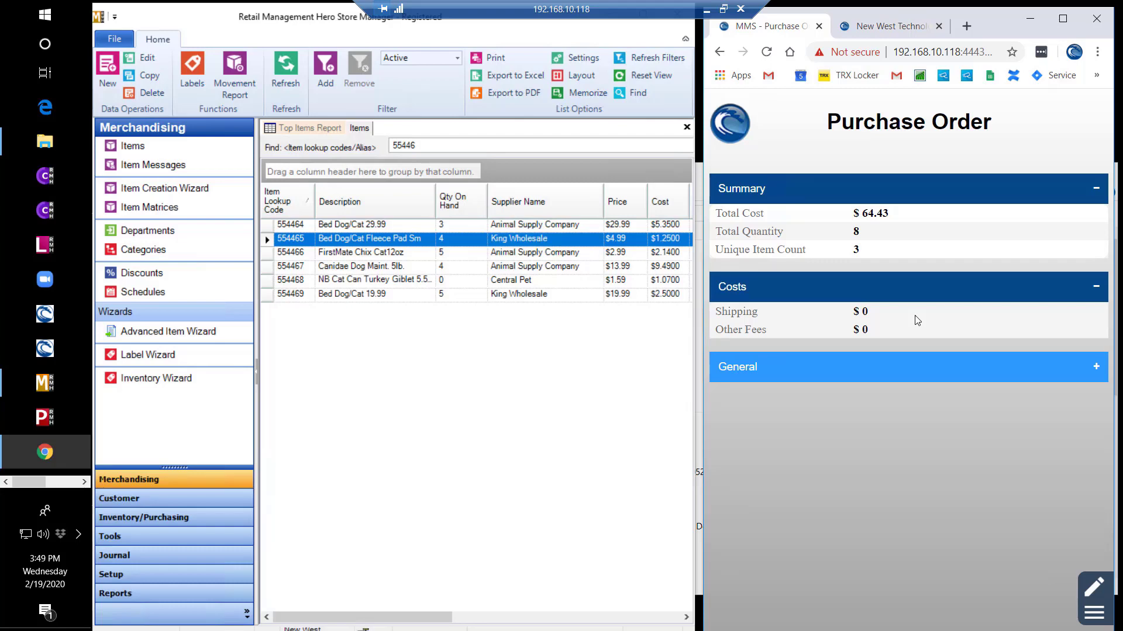
click(1093, 588)
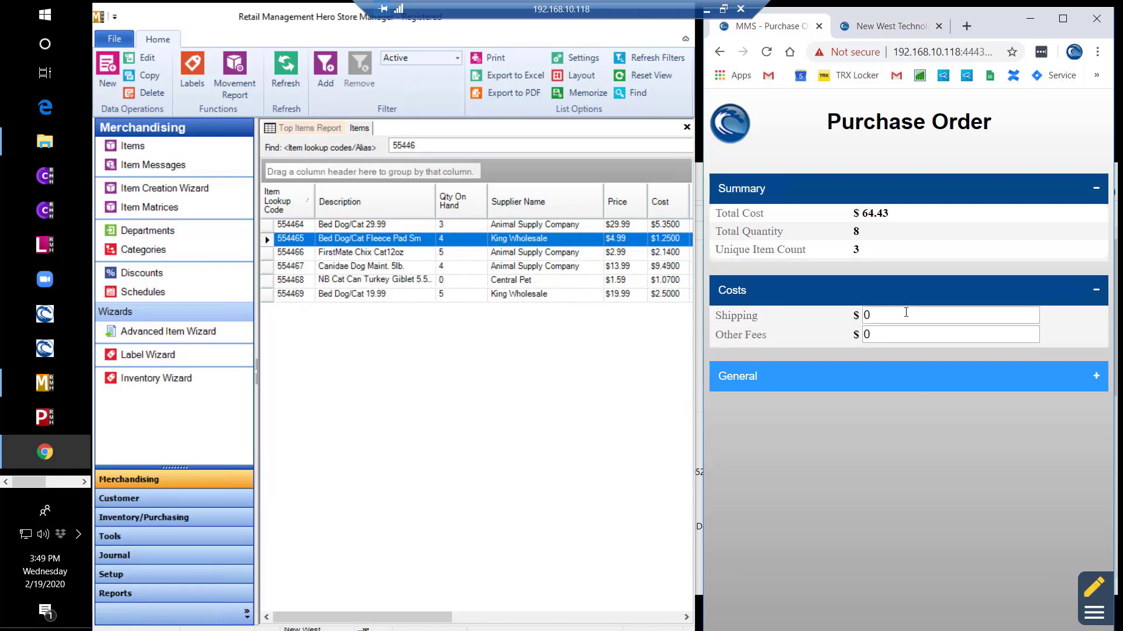
double_click(872, 316)
text(2.00)
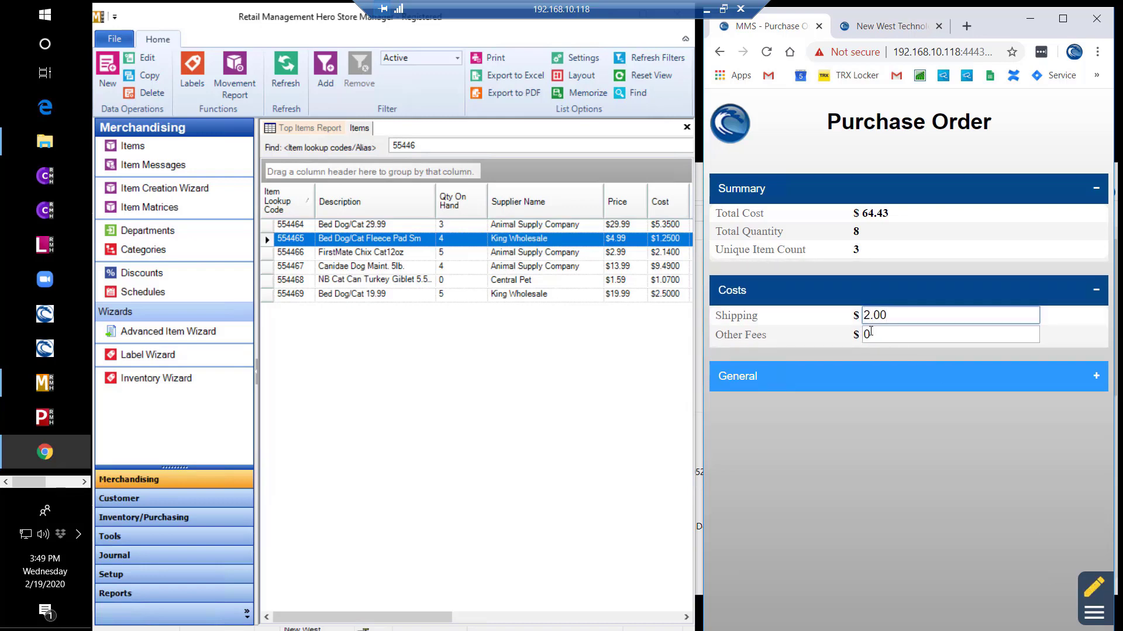
key(Tab)
text(3.00)
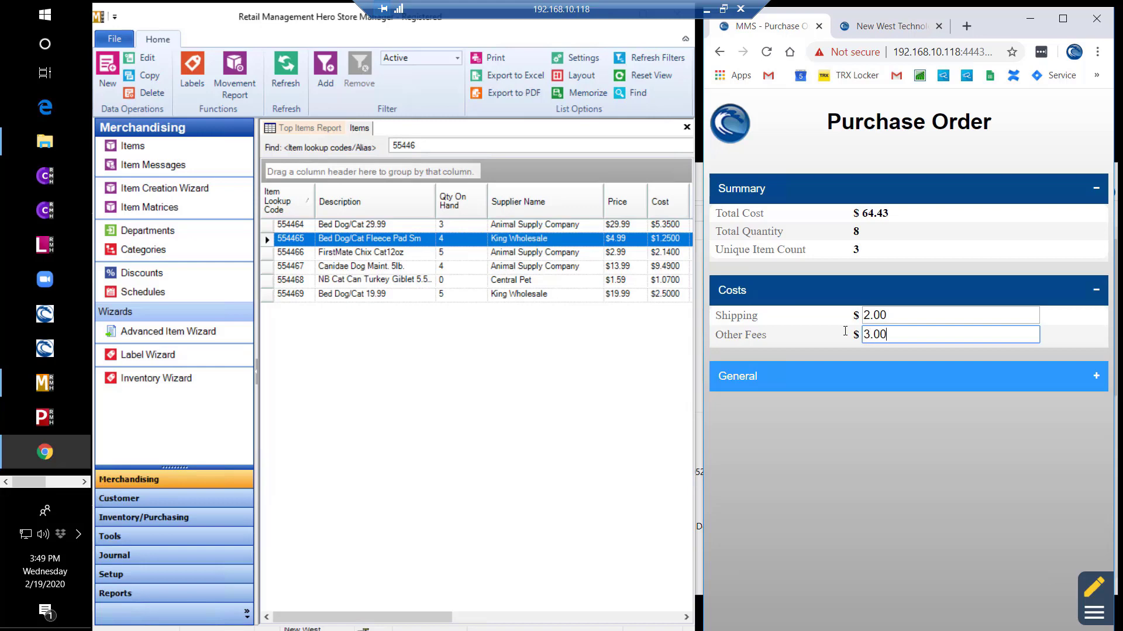
click(1092, 589)
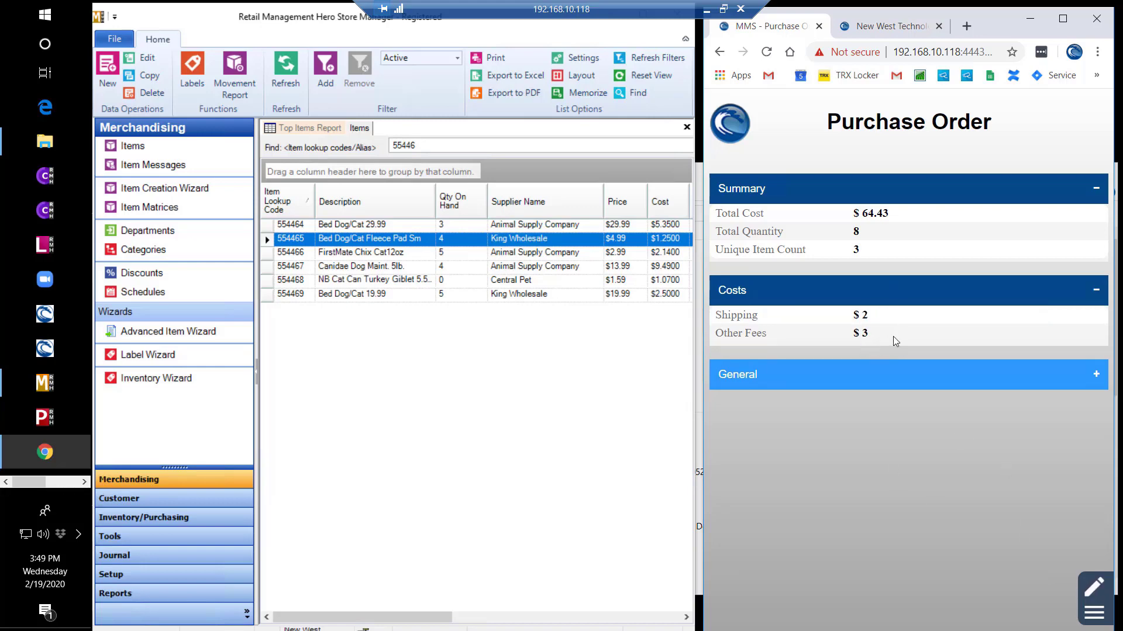
click(908, 375)
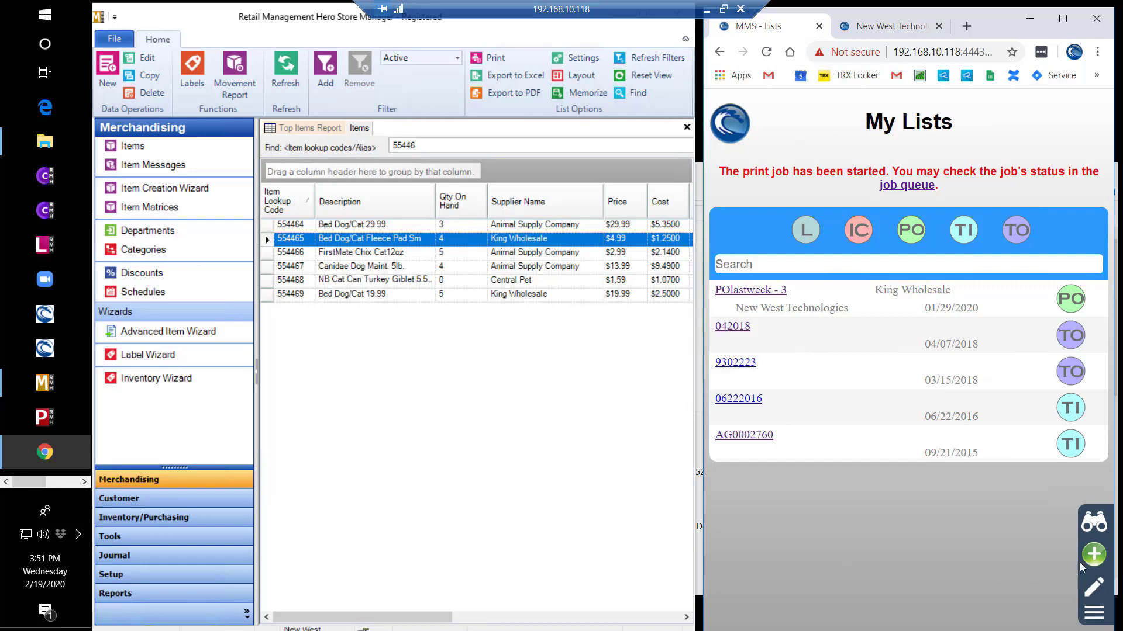
- Create a new list named Label
click(1094, 555)
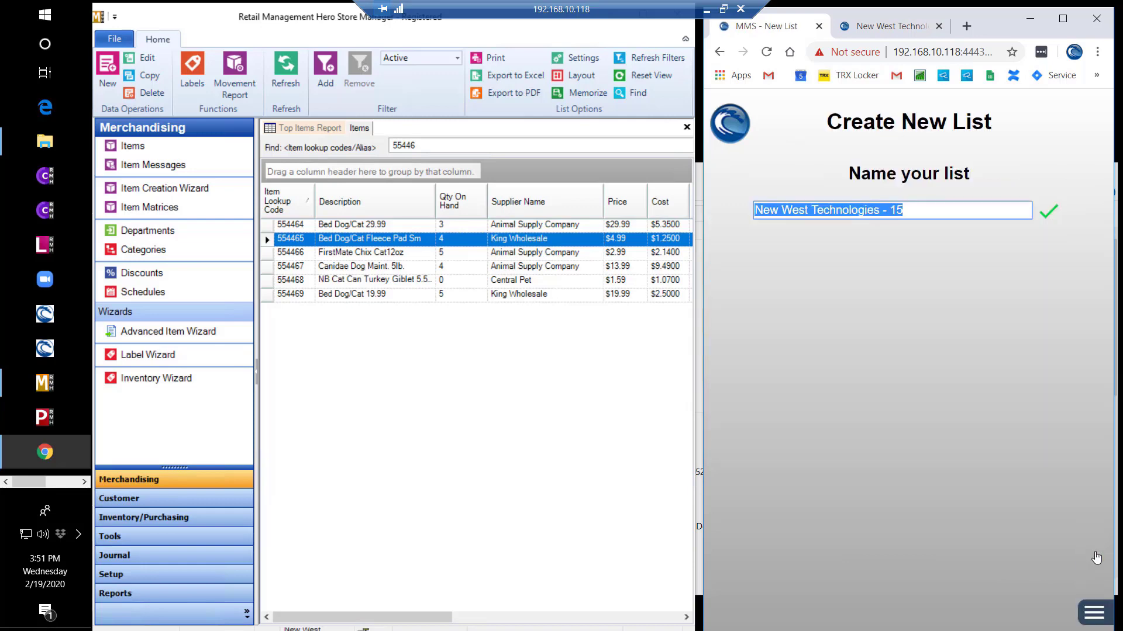
text(Label)
key(Return)
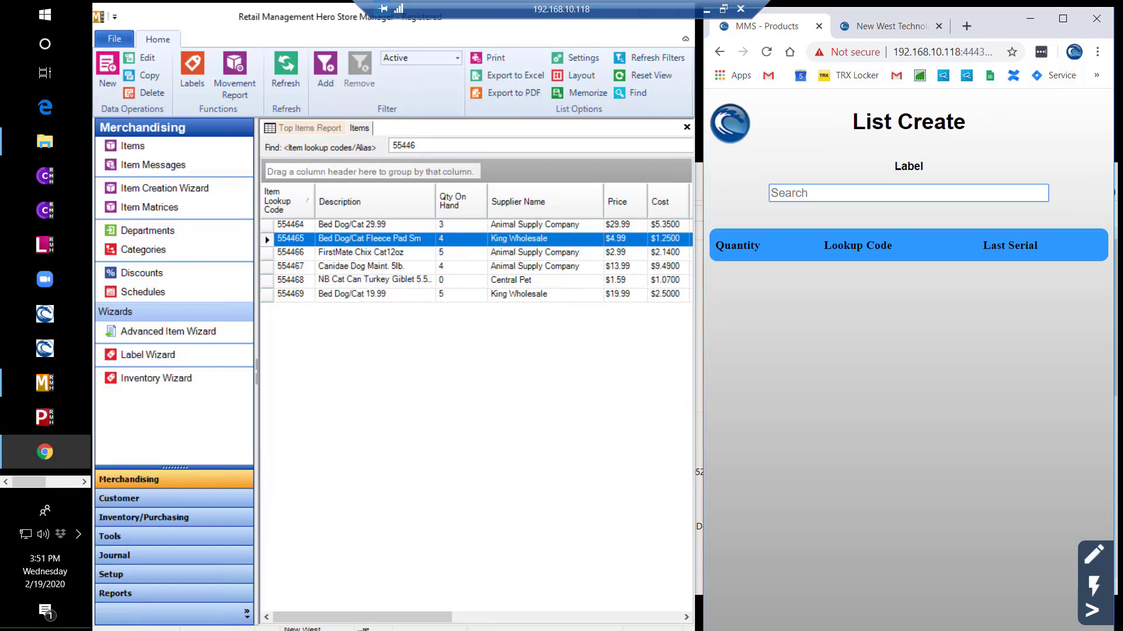
- Quick-scan items 554464, 554465, 554469, 554466 and 554467 into the list
click(1095, 588)
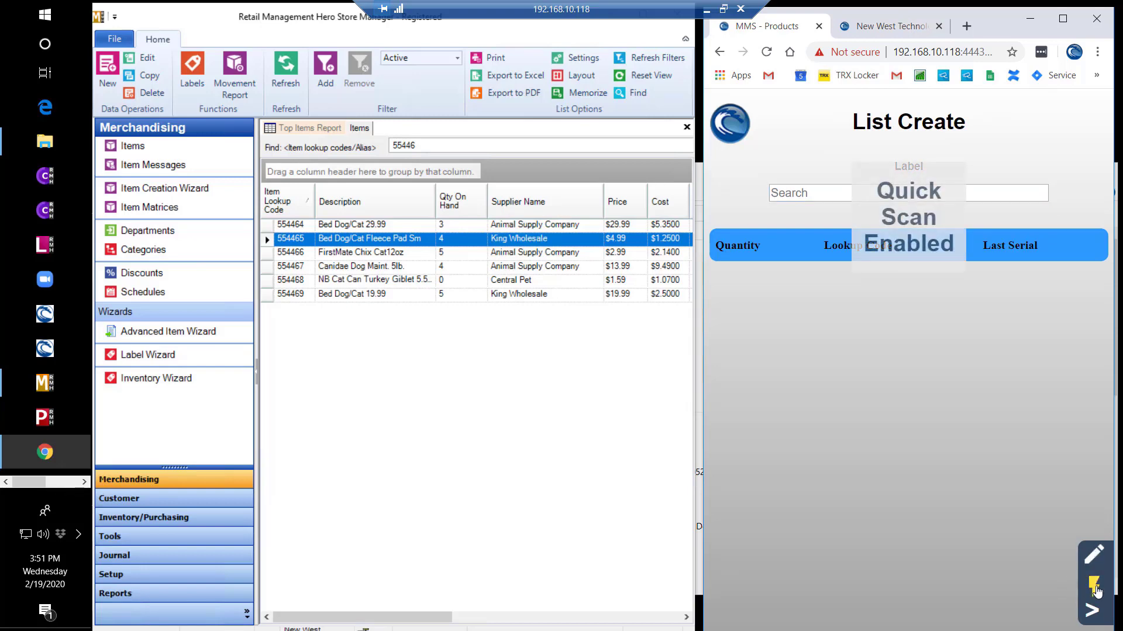
text(554464)
key(Return)
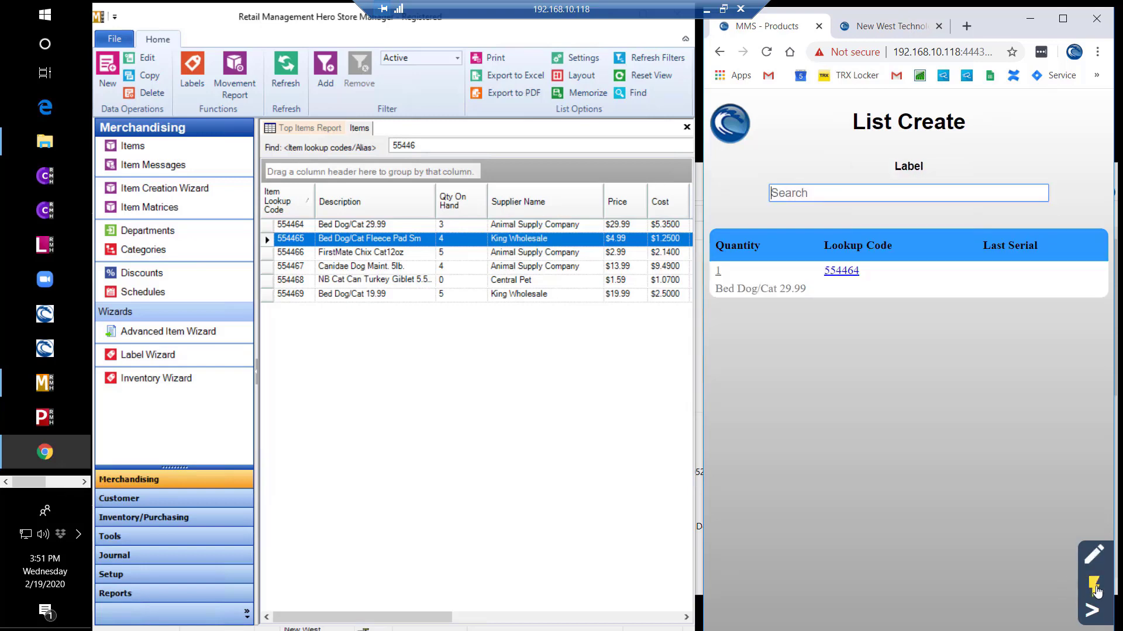
text(554465)
key(Return)
text(554469)
key(Return)
text(554466)
key(Return)
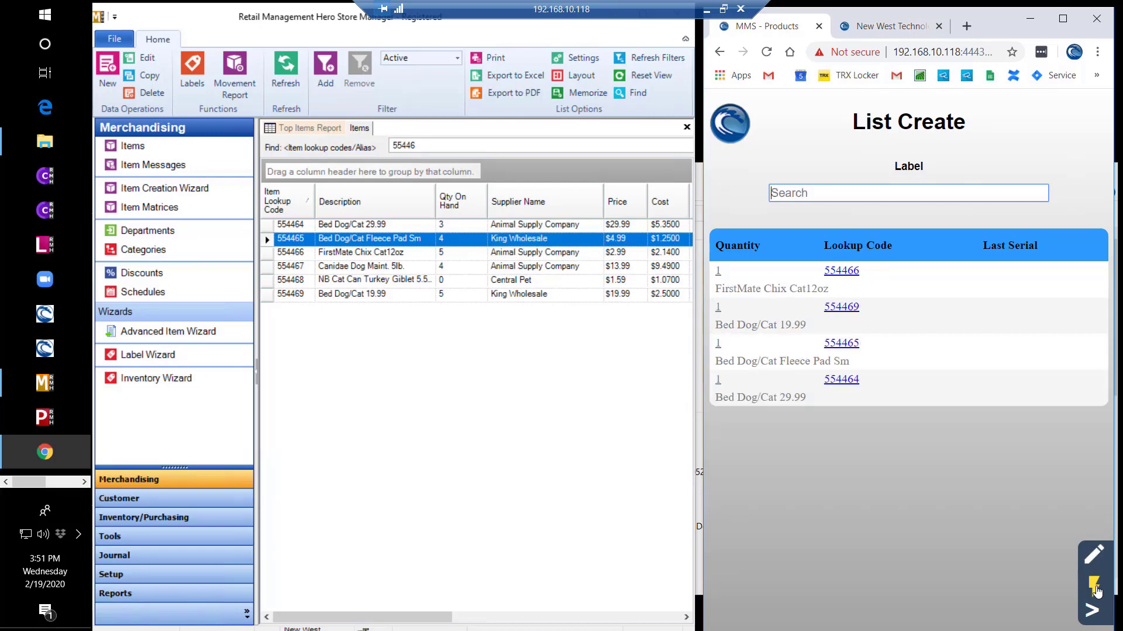
text(554467)
key(Return)
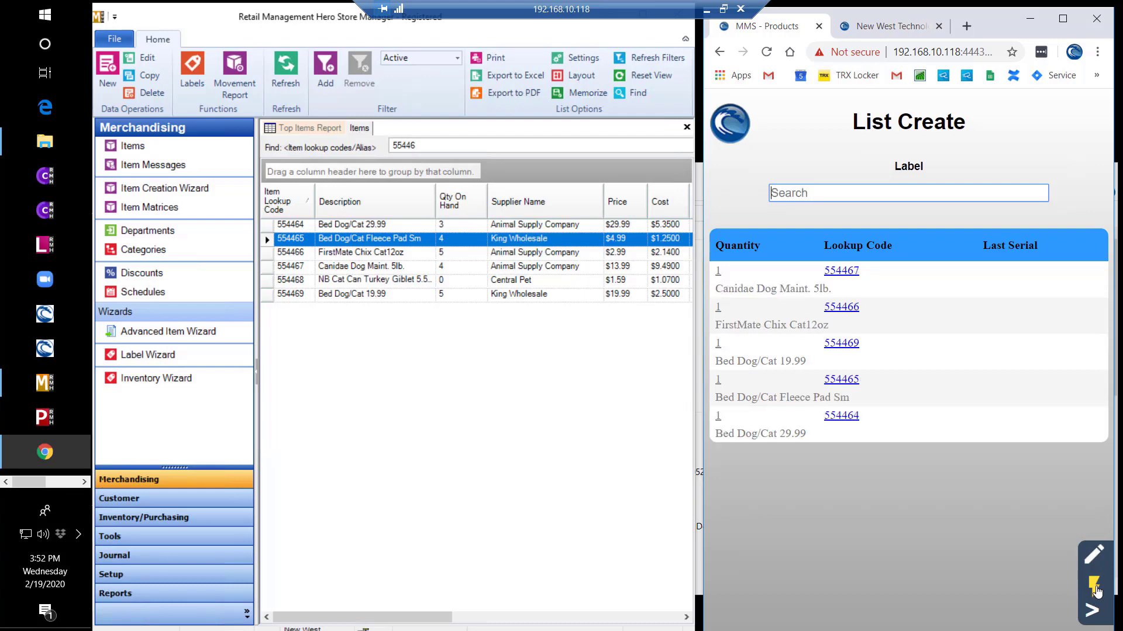
- Print one label for each item in the Label list, then reopen the Label list
click(1091, 611)
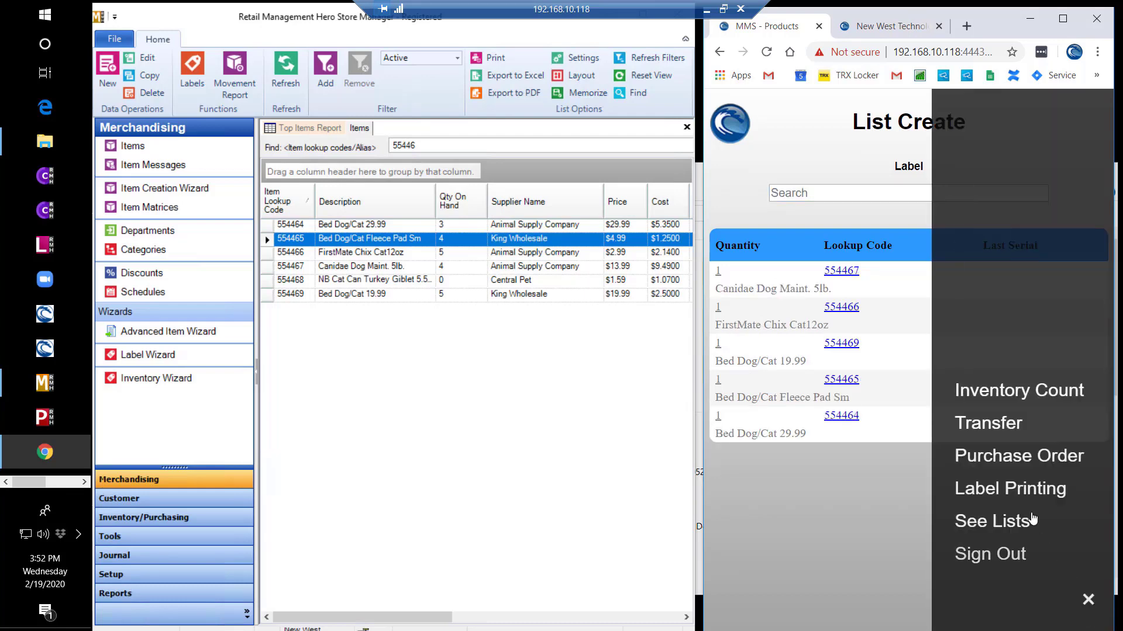
click(1020, 493)
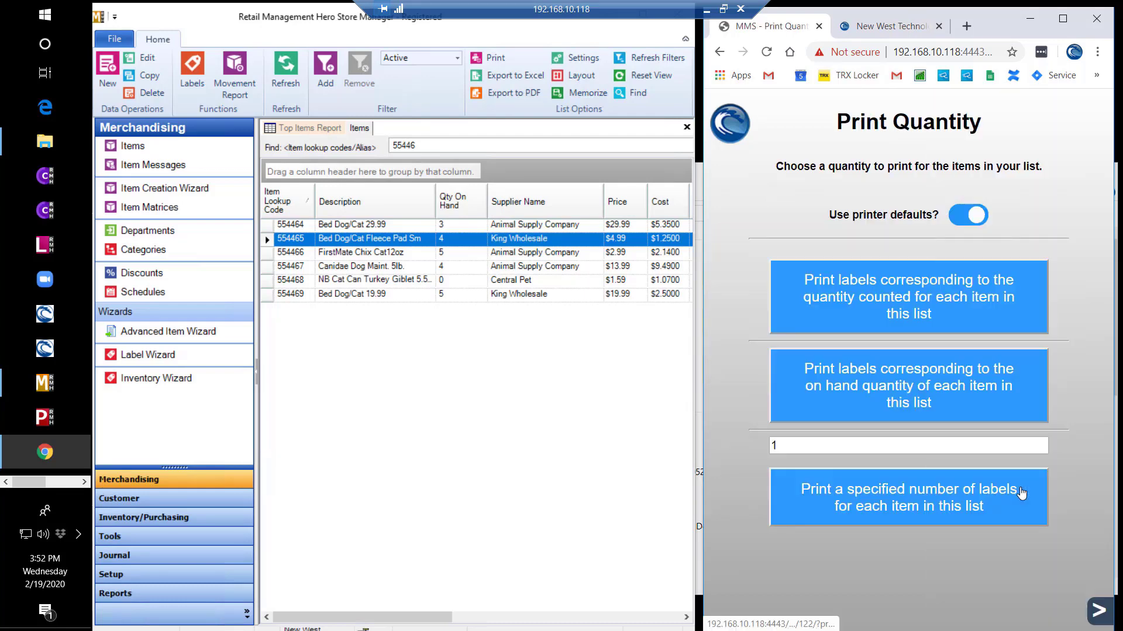
click(902, 509)
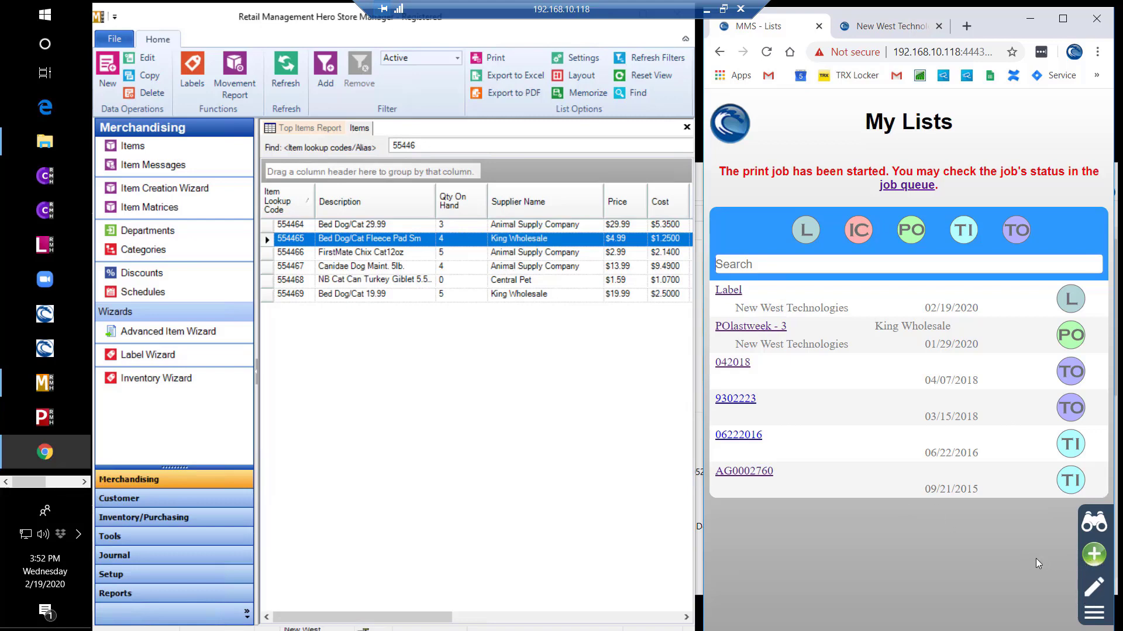
click(728, 290)
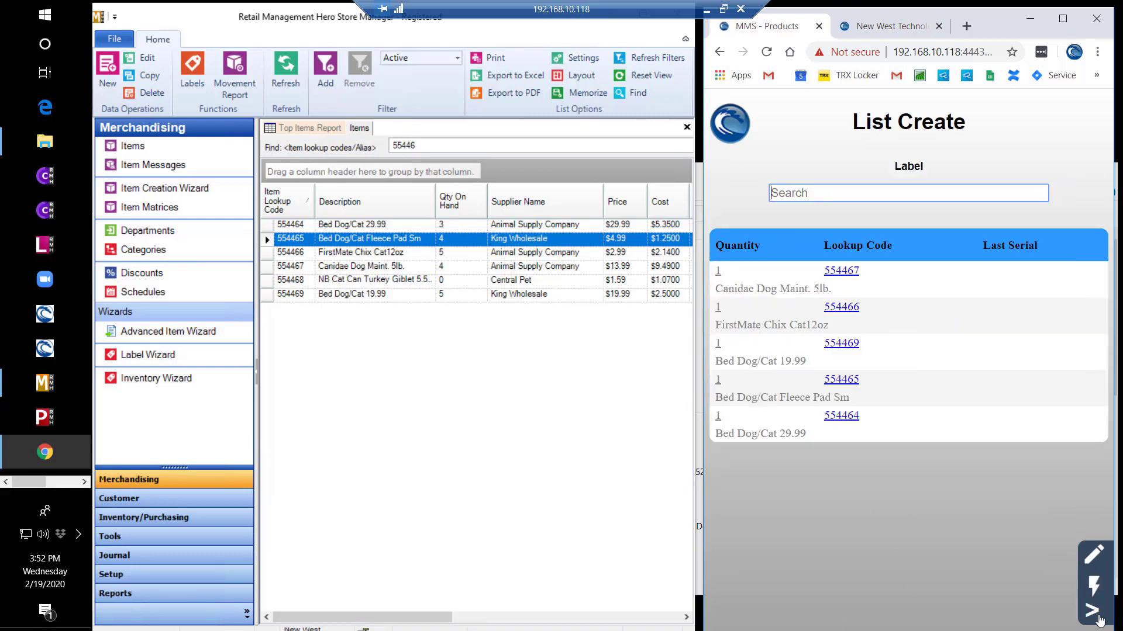
- Create a transfer from Oregon Humane Society/BFC to Non-store using the Label list's items
click(1095, 617)
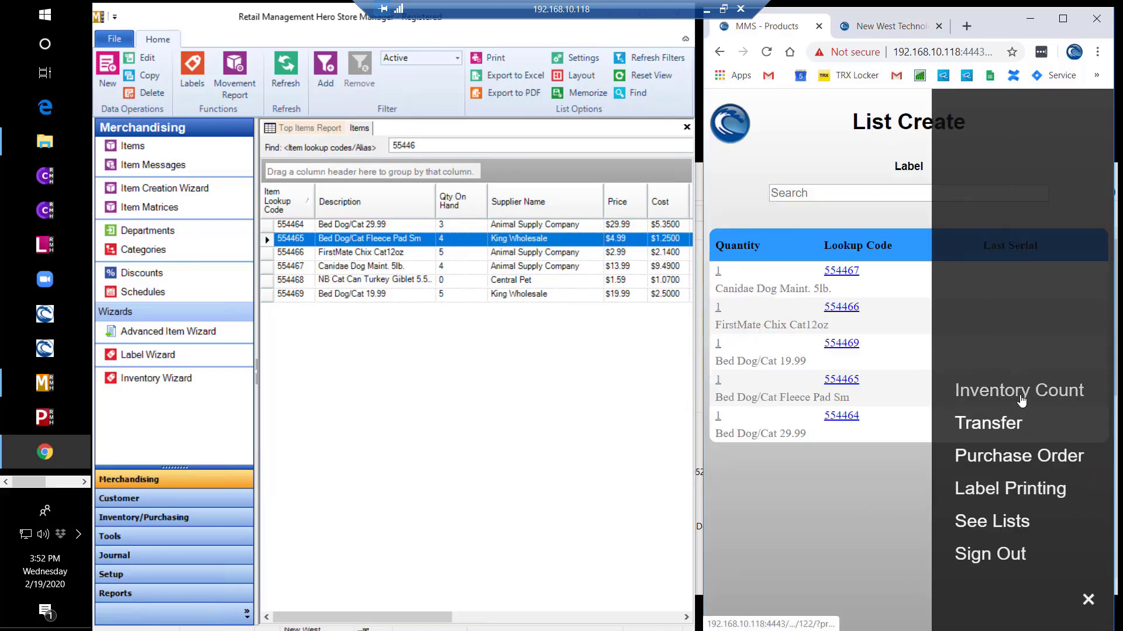
click(1001, 424)
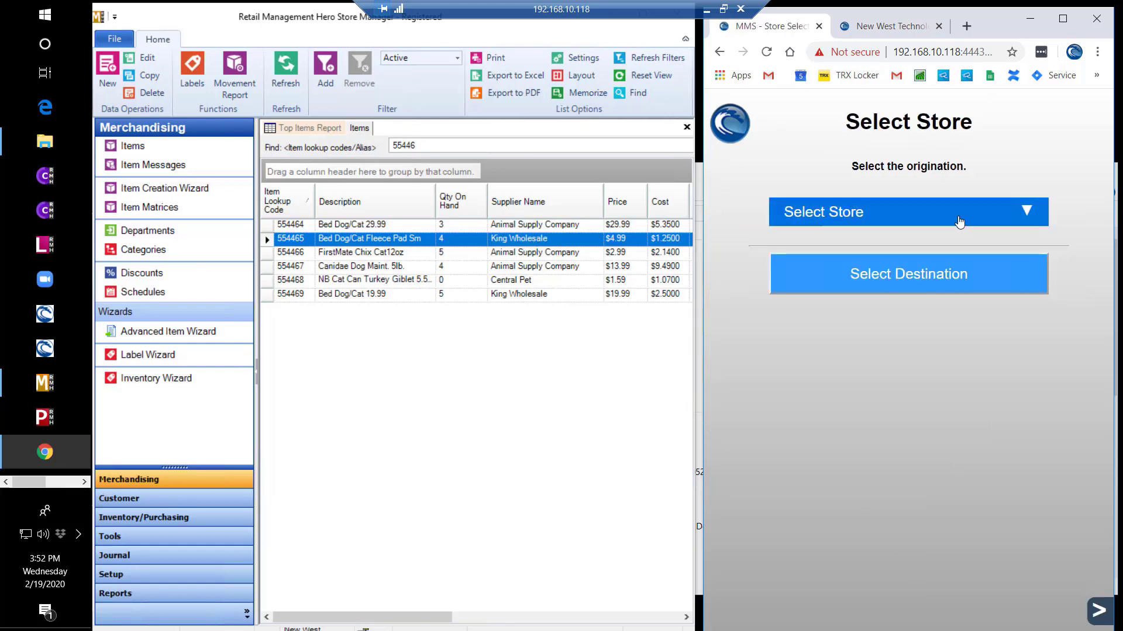
click(959, 221)
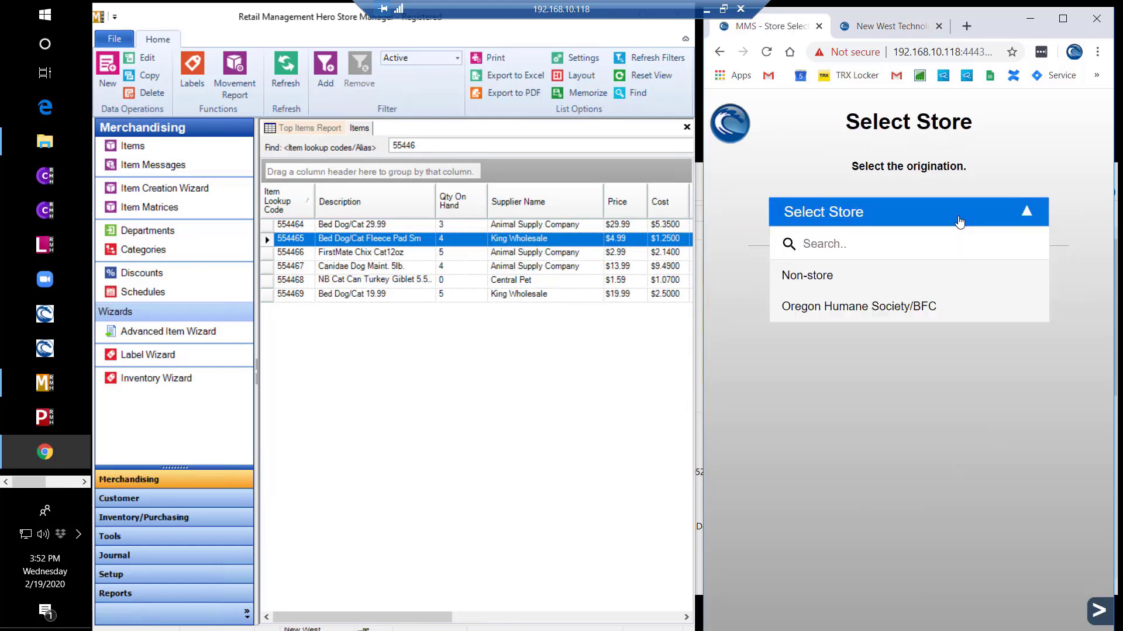
click(903, 304)
click(918, 277)
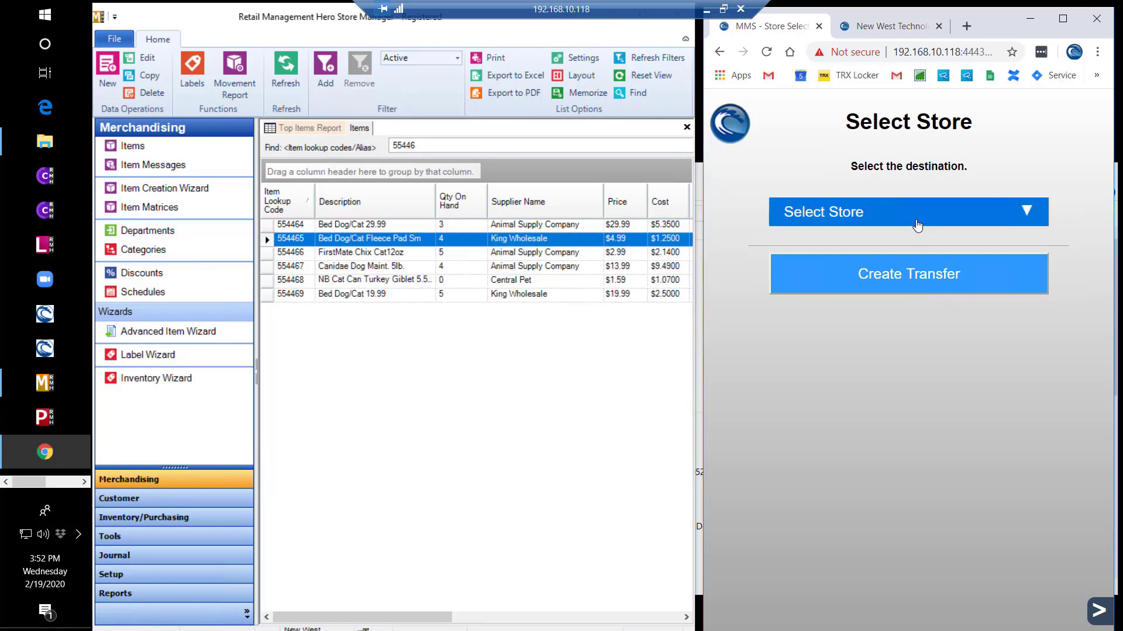
click(915, 222)
click(892, 275)
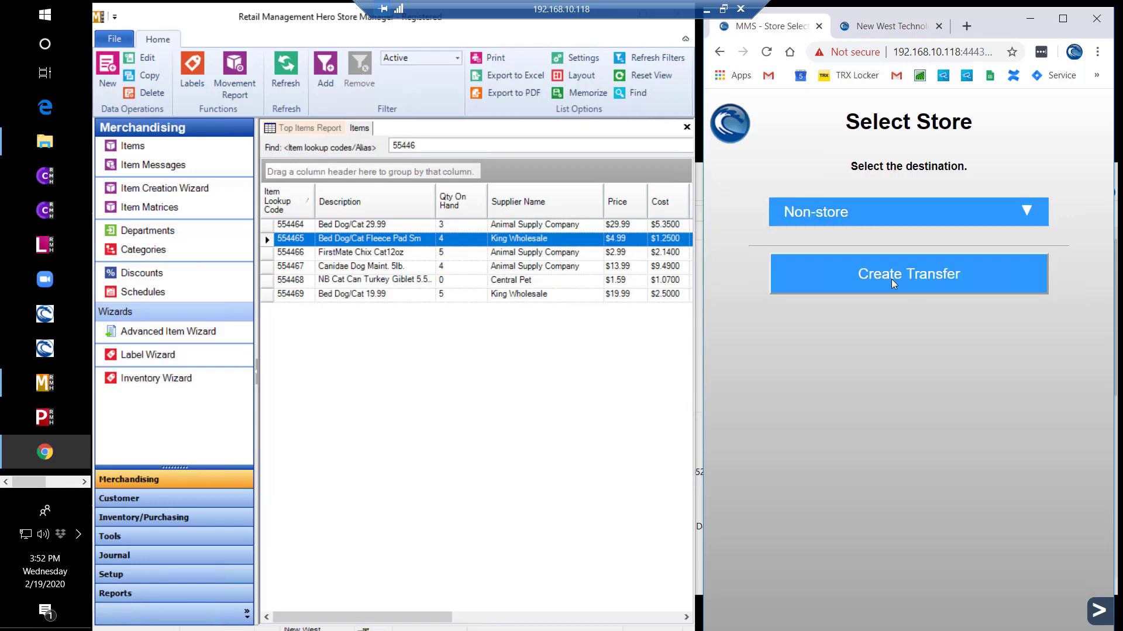
click(892, 281)
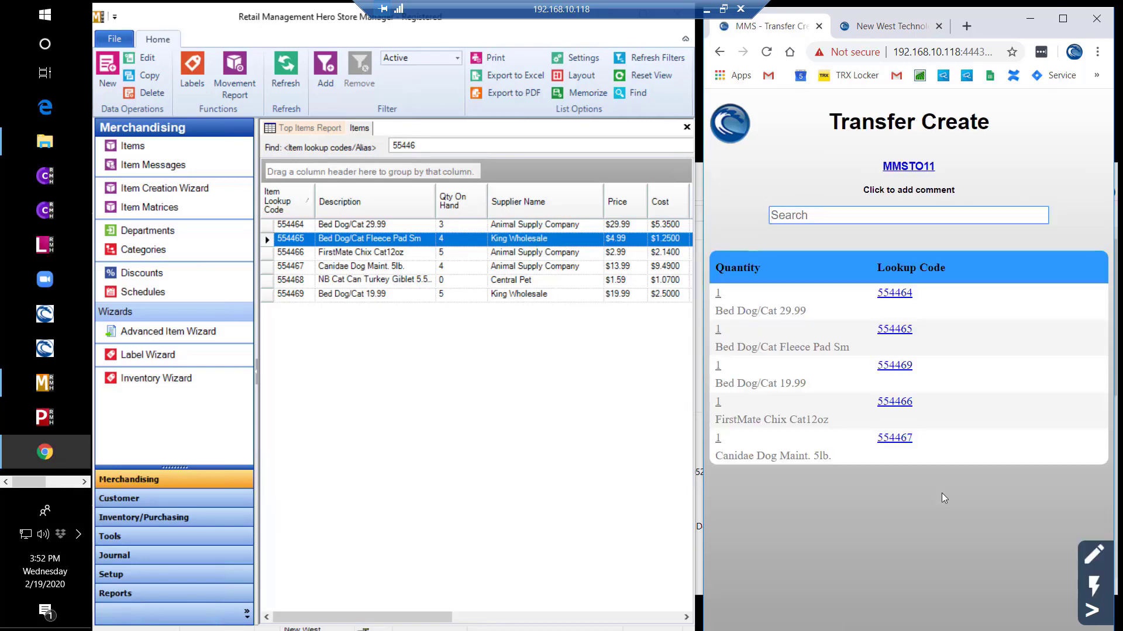
- Set the MMSTO11 item quantities to 2, 3, 1 and 4, with the last item at 1
click(719, 297)
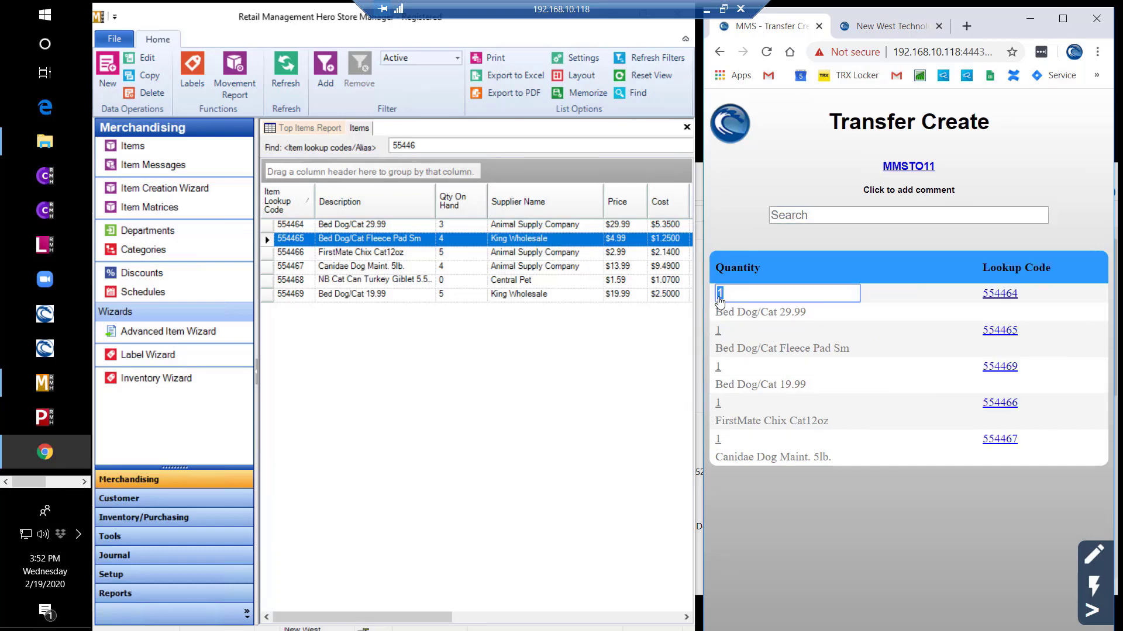
text(2)
key(Tab)
text(3)
key(Tab)
text(1)
key(Tab)
text(4)
key(Tab)
text(5)
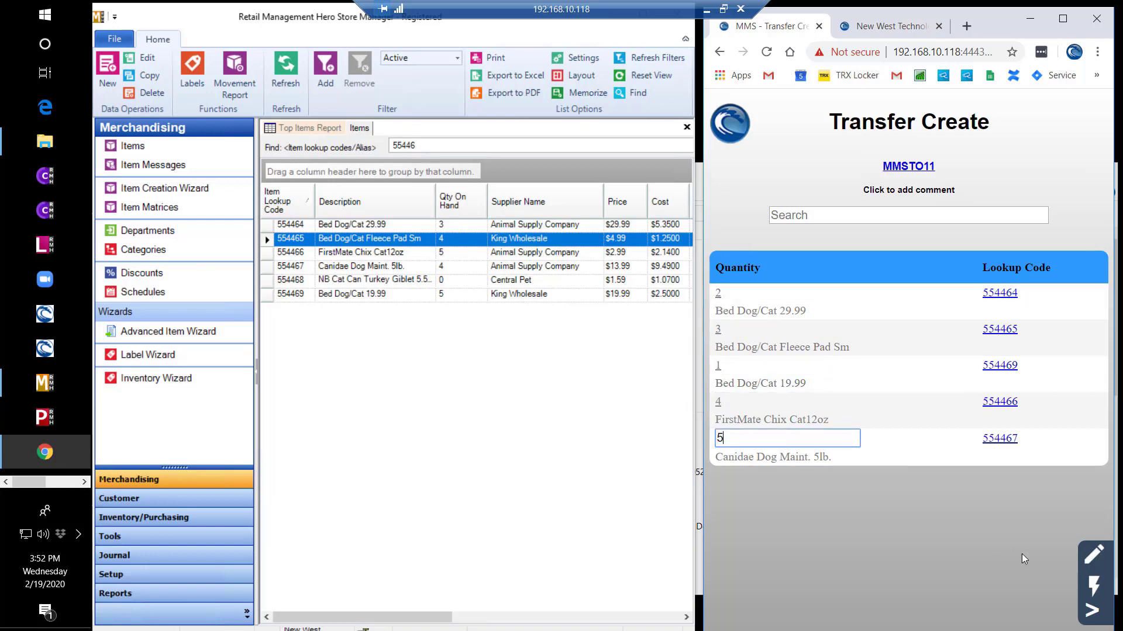
- Release transfer MMSTO11 and quick-issue all items without printing labels
click(1093, 614)
click(1005, 496)
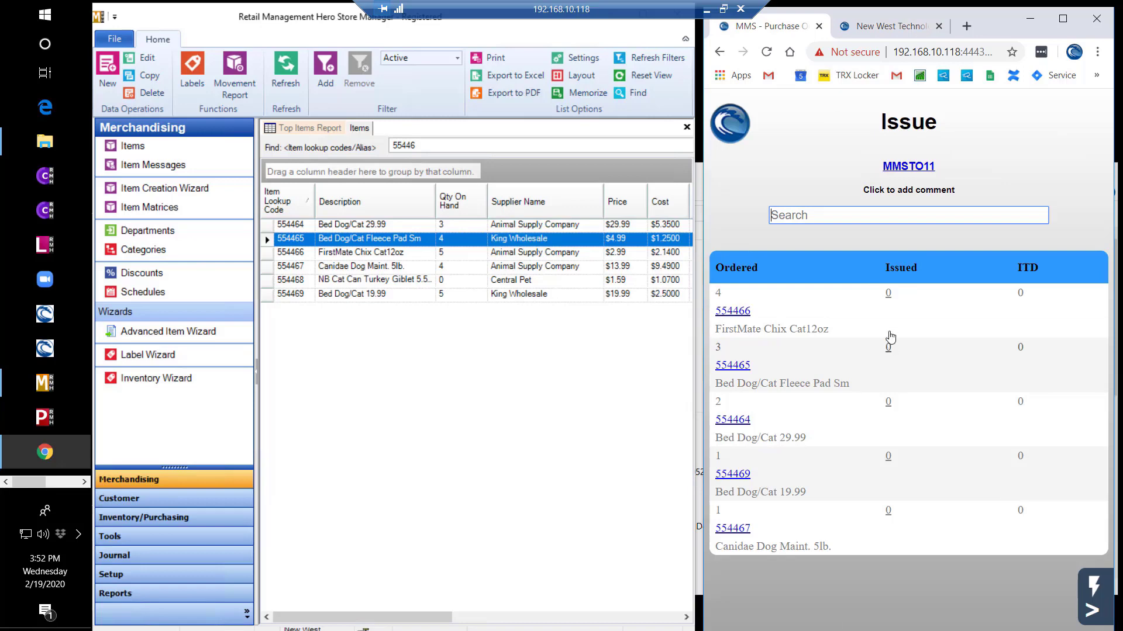
click(1092, 614)
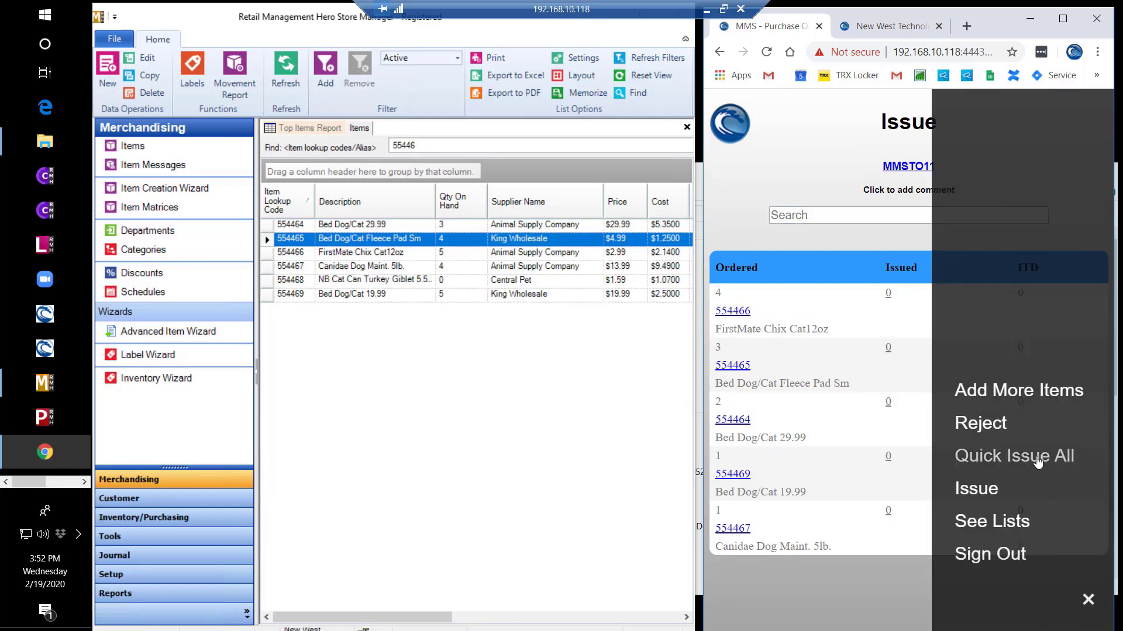
click(1011, 455)
click(915, 290)
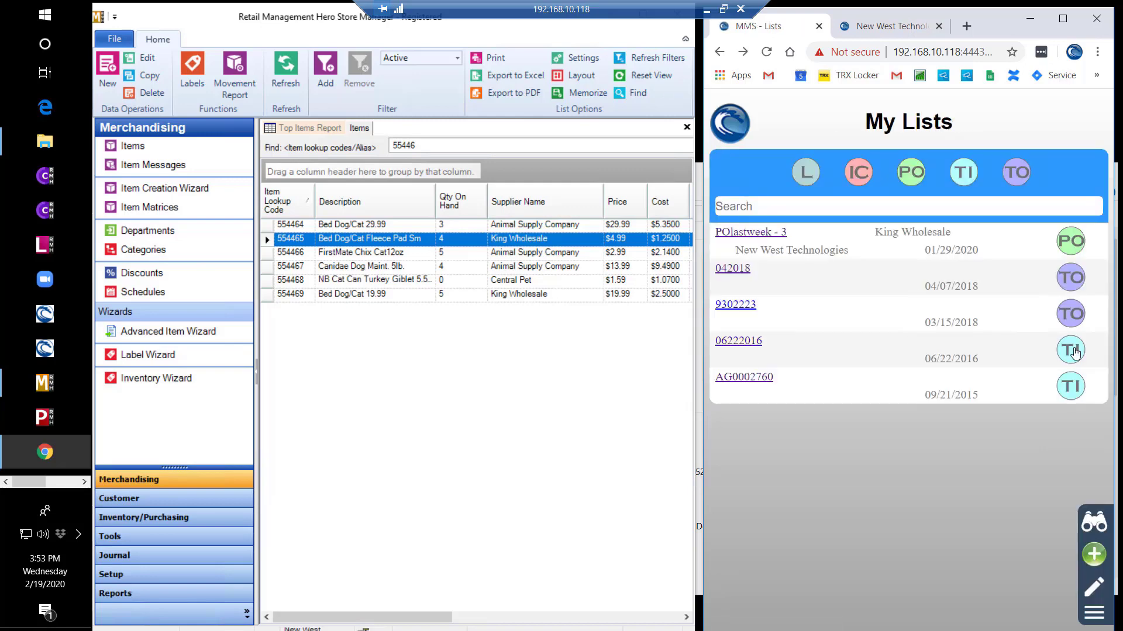
- Quick-receive all items on transfer-in 06222016 without printing labels
click(756, 341)
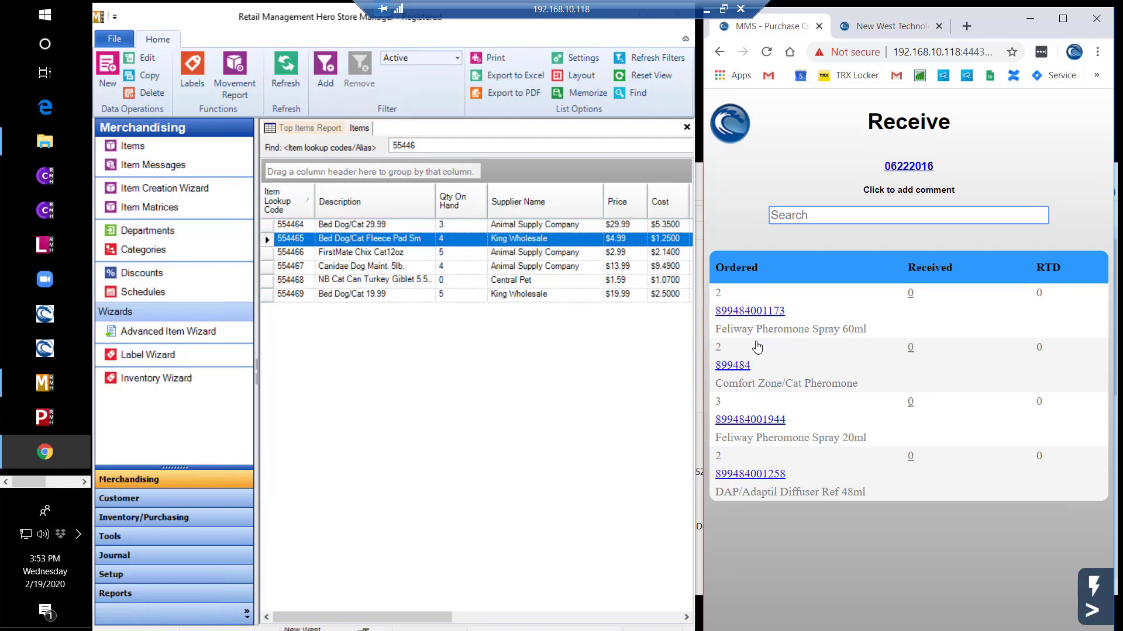
click(1086, 612)
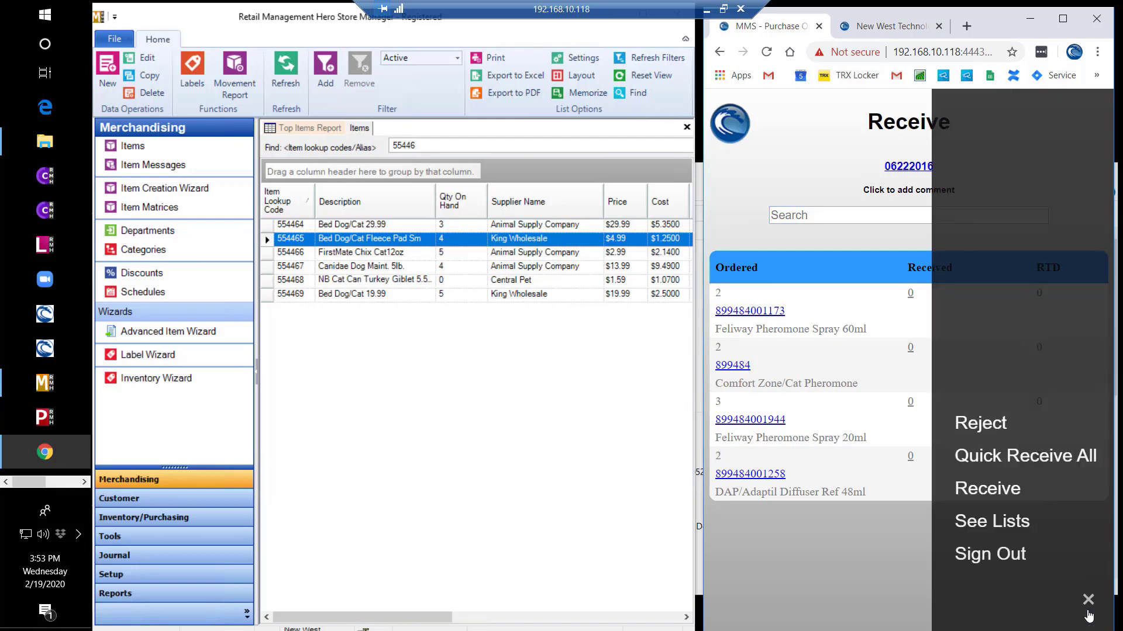
click(1063, 459)
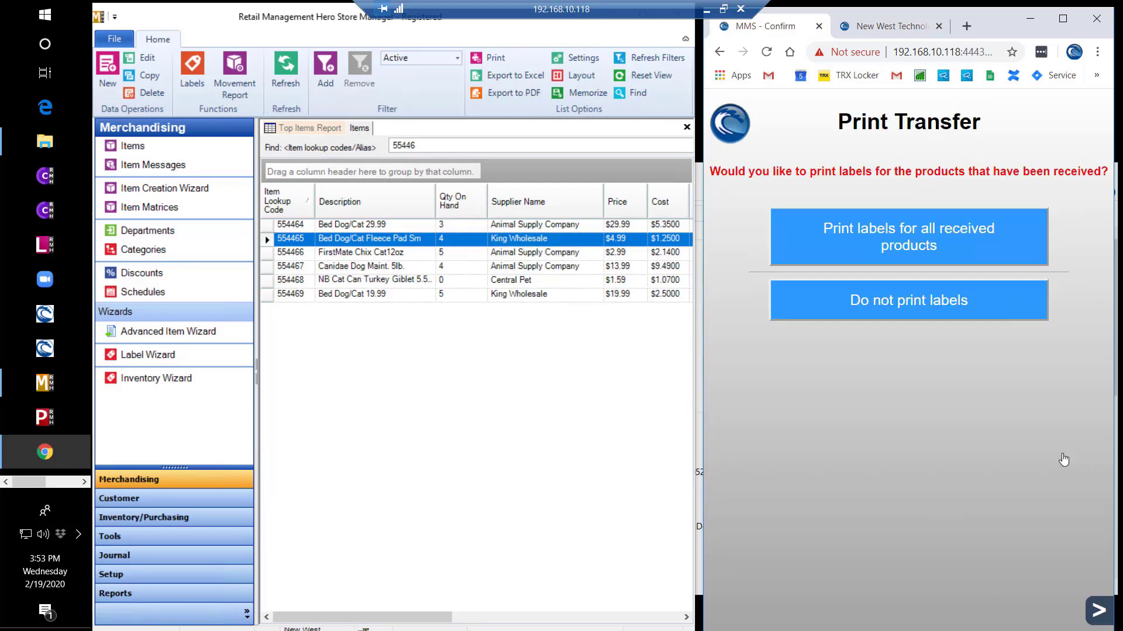
click(914, 301)
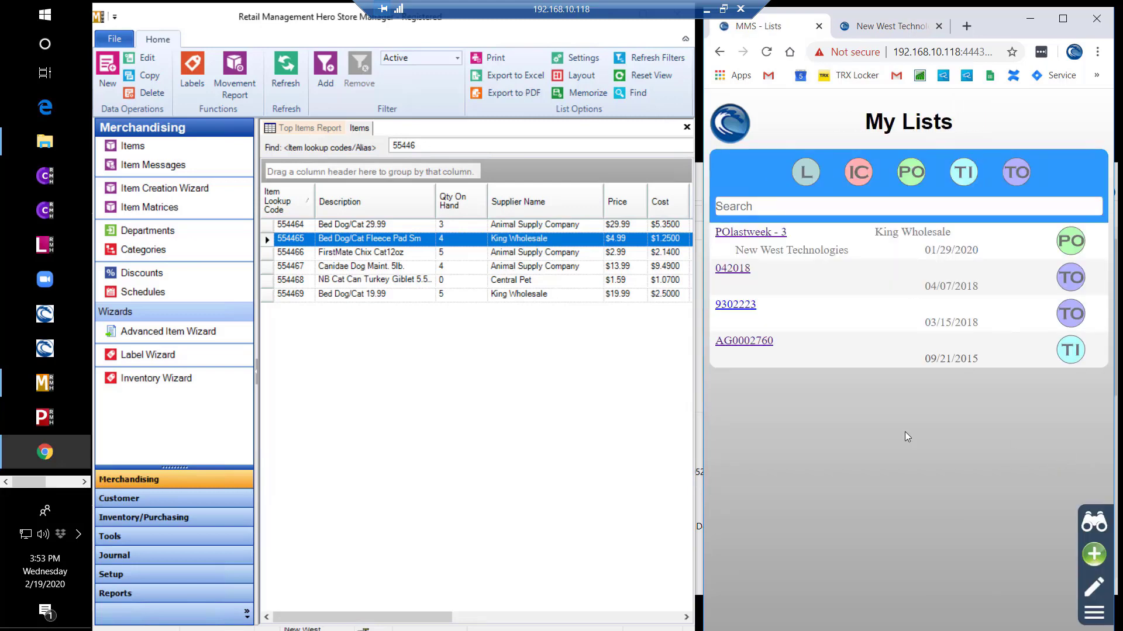